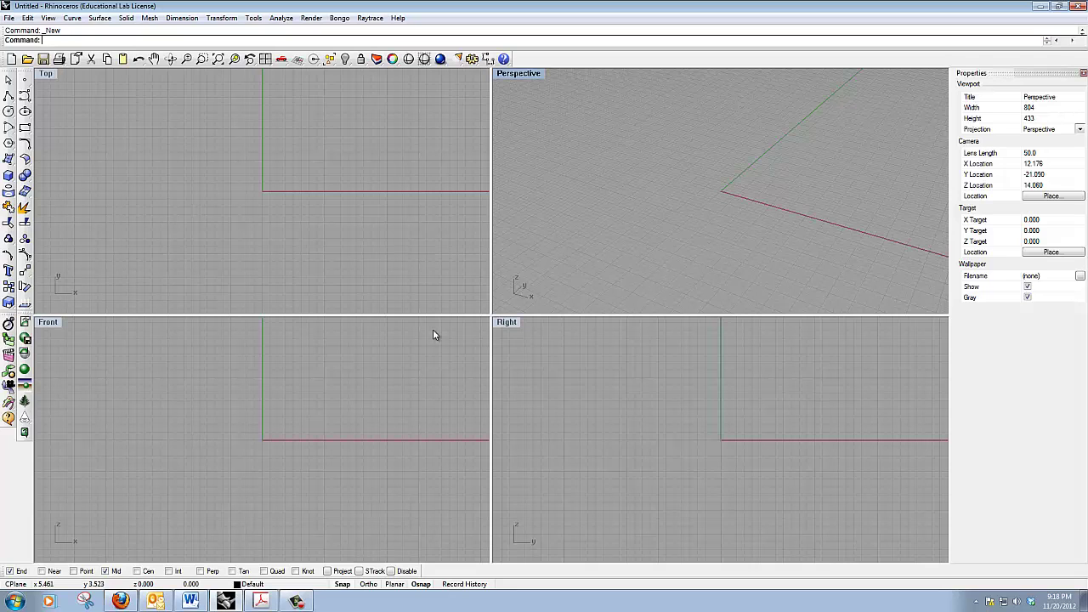
Open the layer list for editing and rename the Default layer as Curve.
{"action": "left_click", "coordinate": [26, 18]}
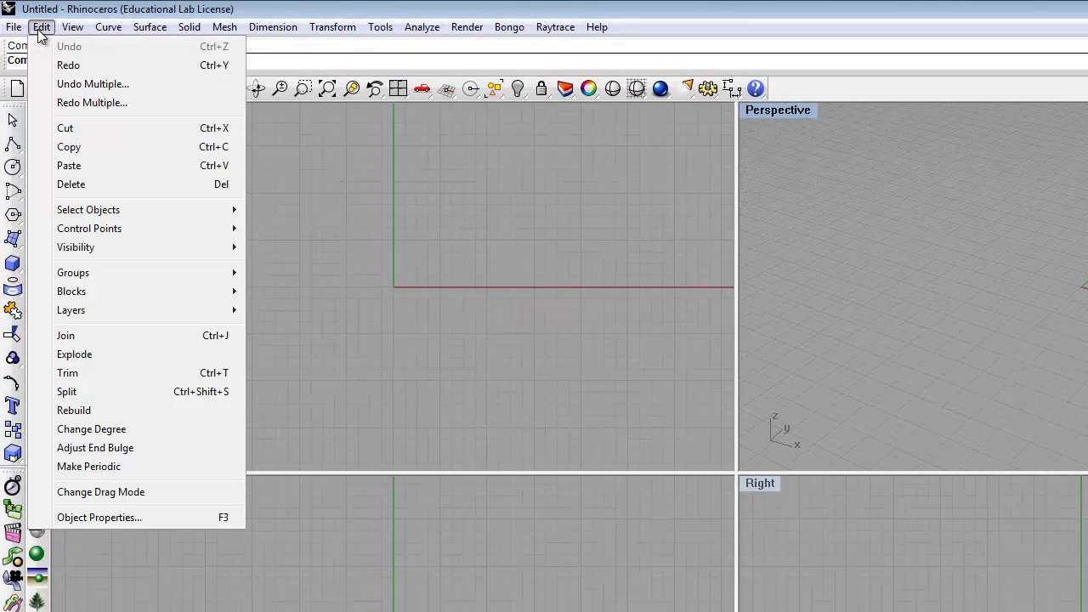
{"action": "mouse_move", "coordinate": [124, 316]}
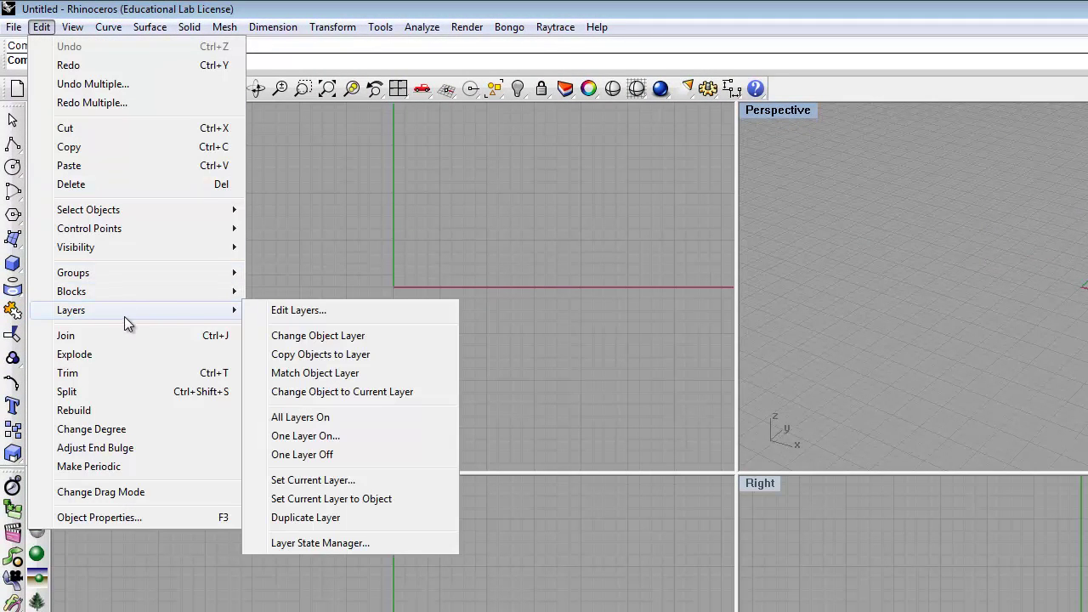
{"action": "left_click", "coordinate": [283, 311]}
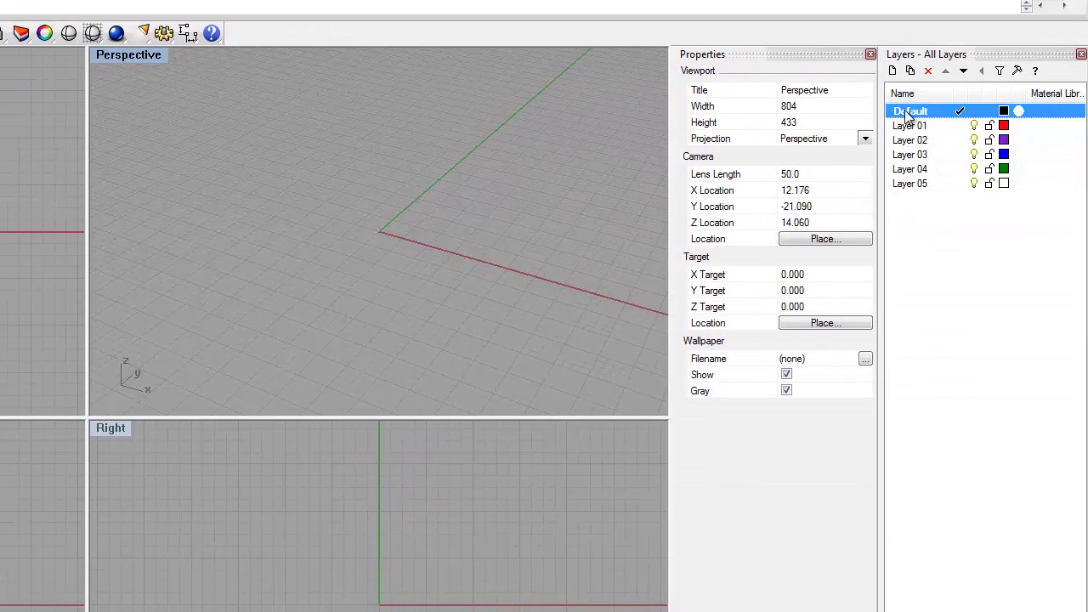
{"action": "right_click", "coordinate": [1087, 166]}
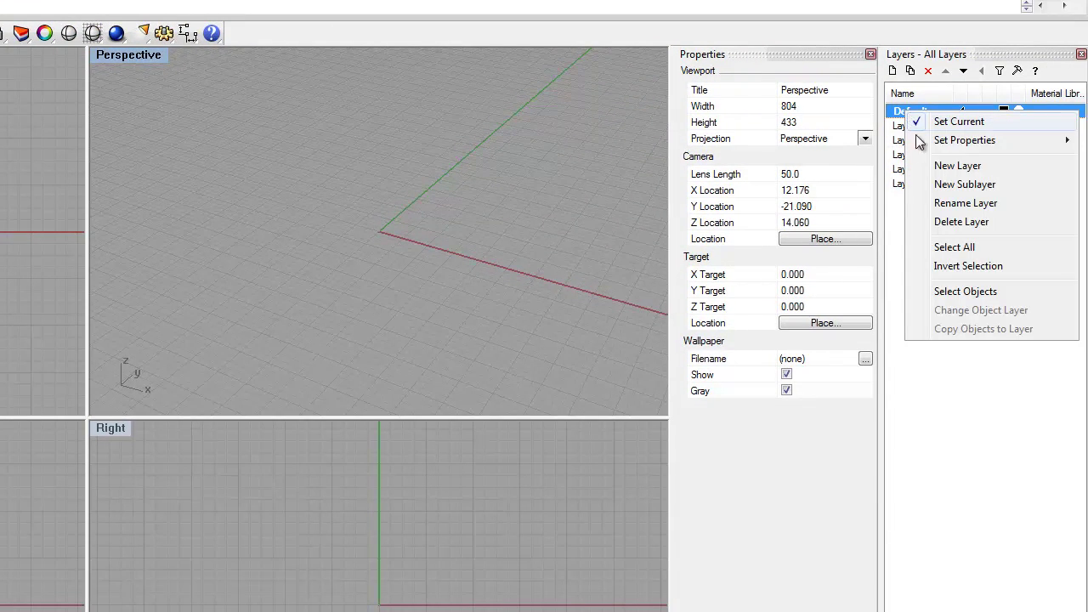
{"action": "left_click", "coordinate": [979, 204]}
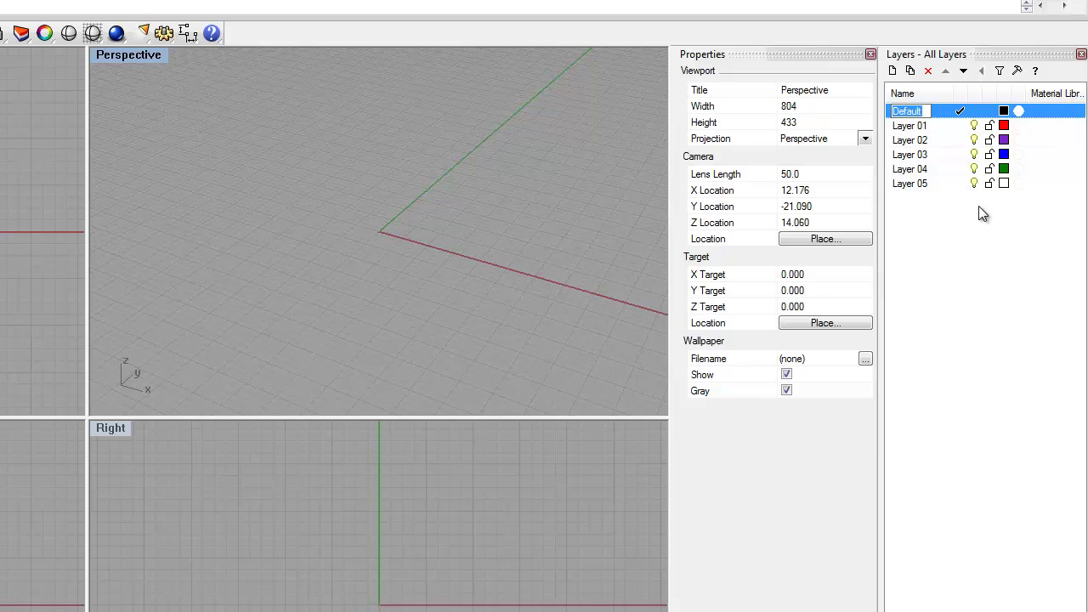
{"action": "type", "text": "Curve"}
{"action": "key", "text": "Return"}
Rename Layer 01 as Construction.
{"action": "right_click", "coordinate": [917, 125]}
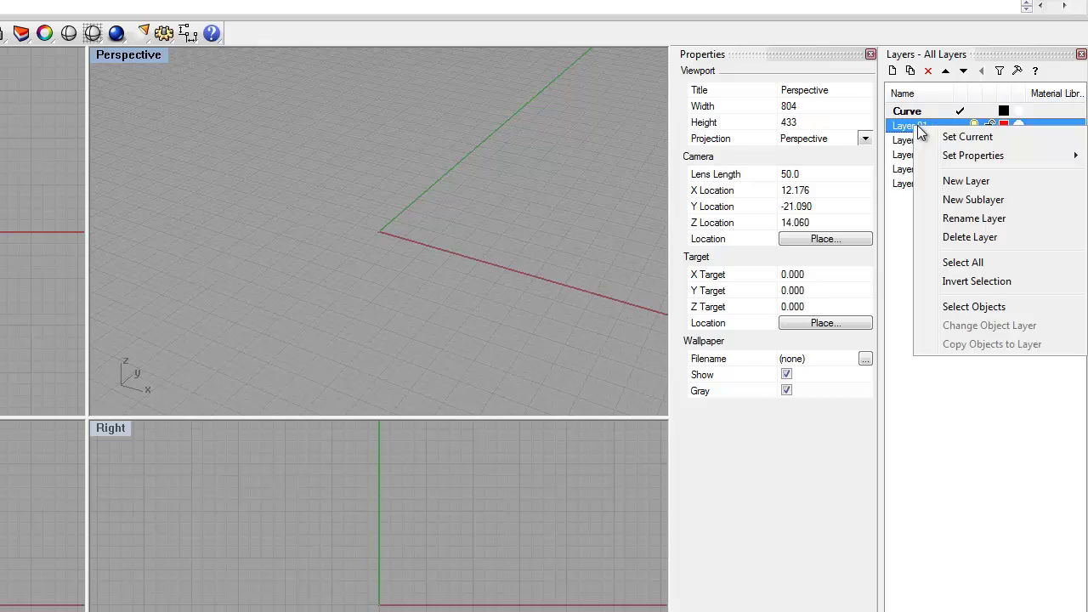
{"action": "left_click", "coordinate": [991, 219]}
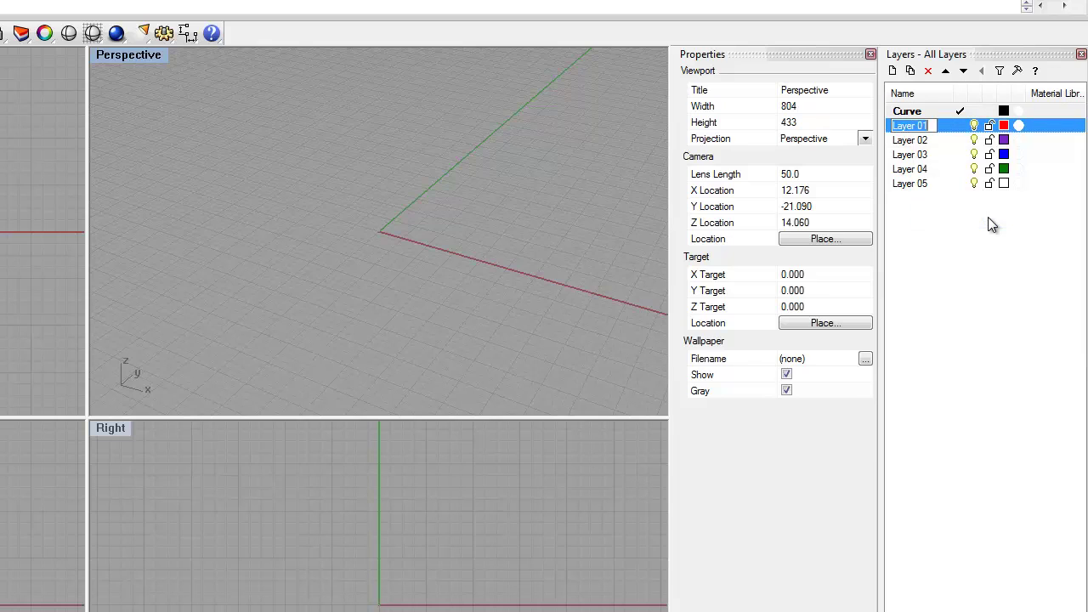
{"action": "type", "text": "Cno"}
{"action": "key", "text": "BackSpace"}
{"action": "key", "text": "BackSpace"}
{"action": "type", "text": "onstruction"}
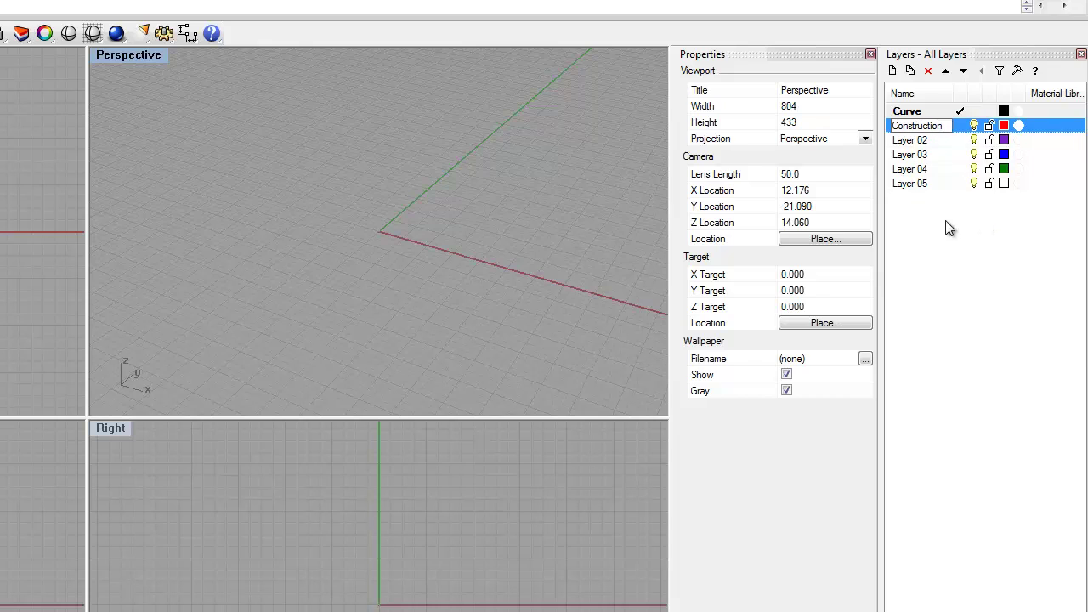
Rename Layer 02 as Bottle and close the layer list.
{"action": "right_click", "coordinate": [906, 142]}
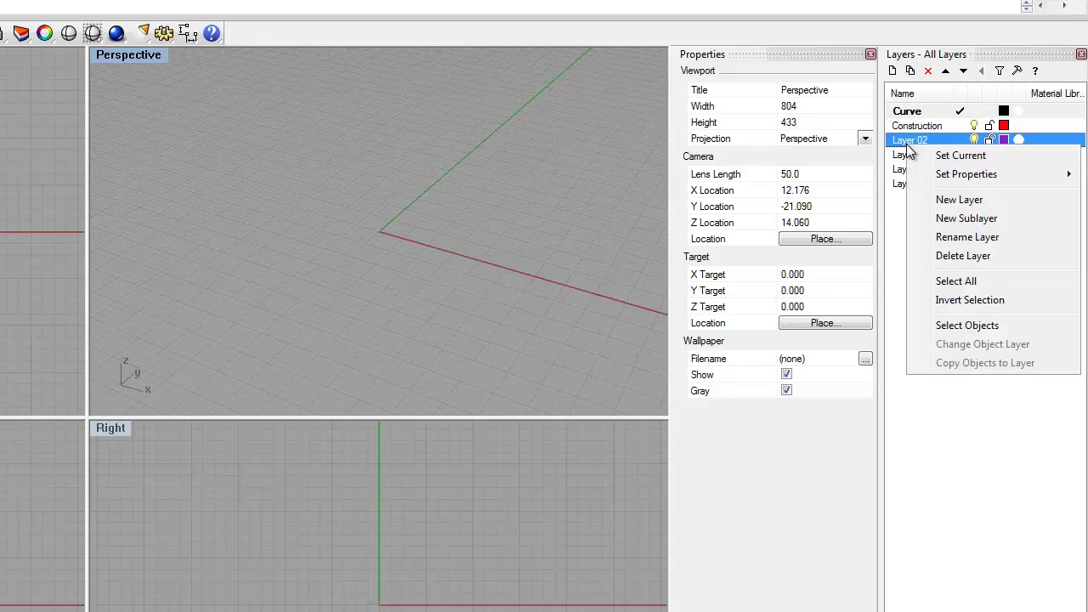
{"action": "left_click", "coordinate": [974, 238]}
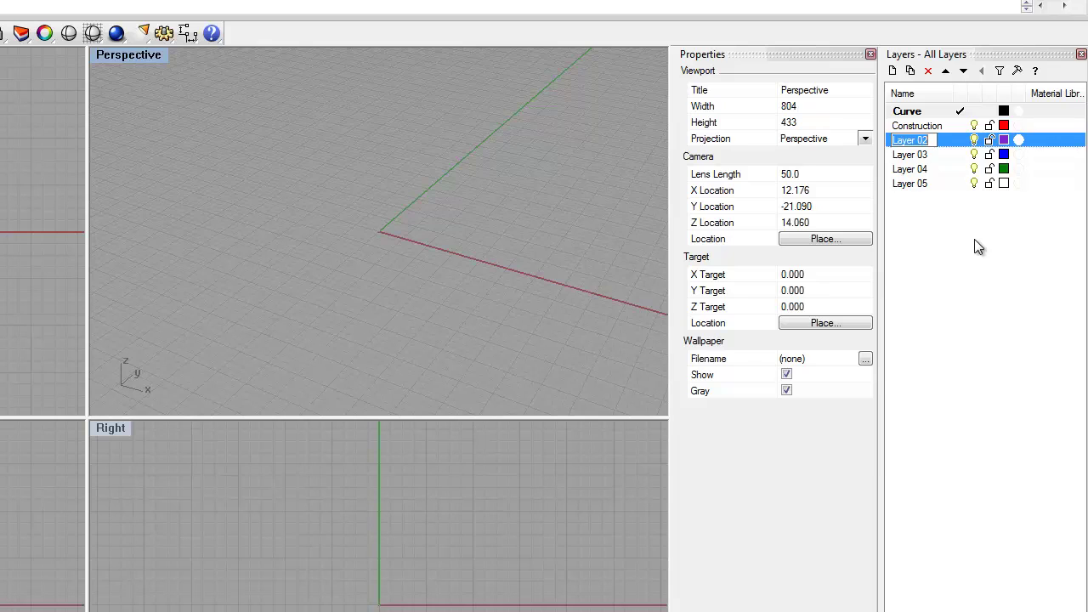
{"action": "type", "text": "Bottle"}
{"action": "left_click", "coordinate": [940, 296]}
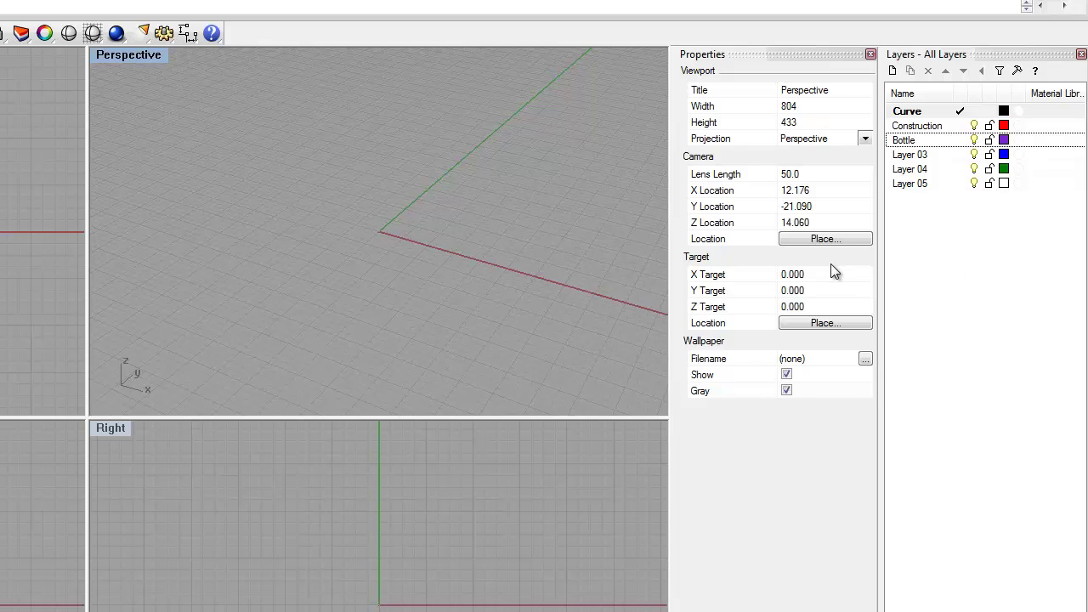
{"action": "left_click", "coordinate": [1081, 53]}
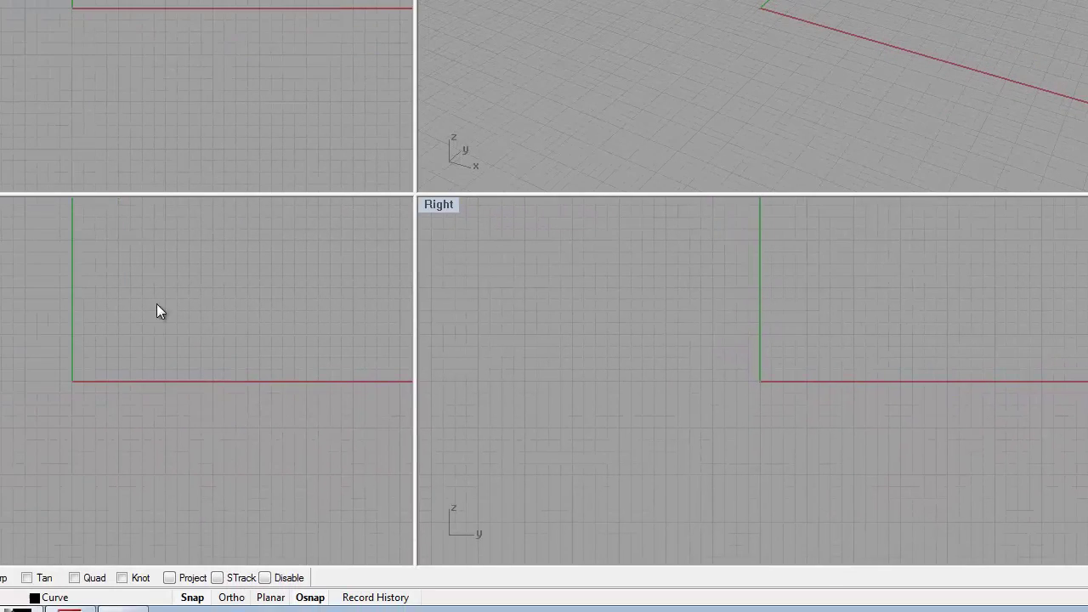
With Curve as the current layer, draw a rectangle 4 long and 7.25 high in the Front view, standing on the baseline and centred on the vertical axis.
{"action": "left_click", "coordinate": [64, 598]}
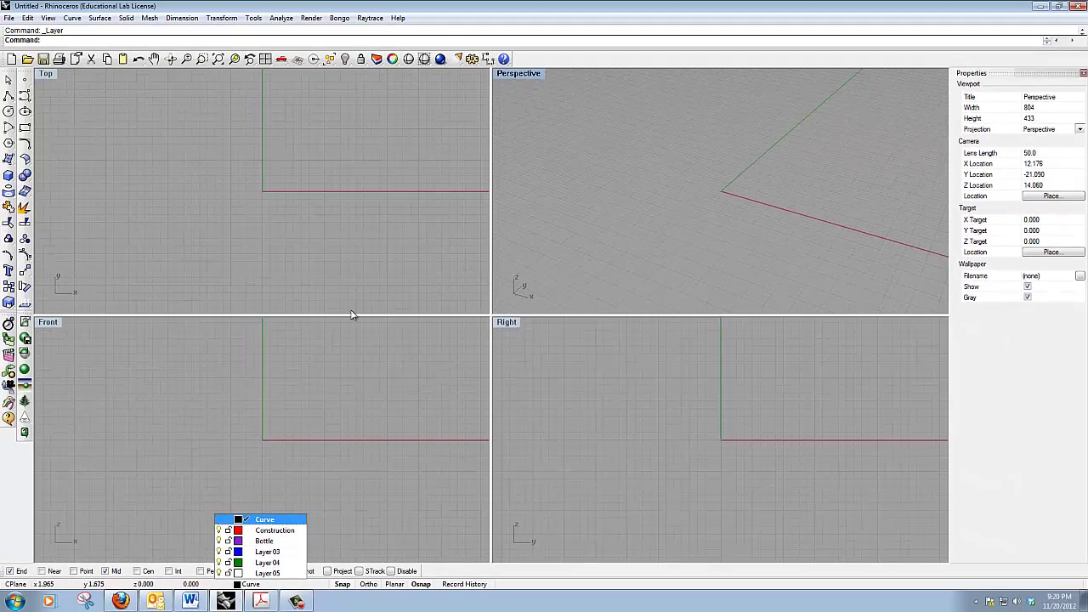
{"action": "left_click", "coordinate": [273, 448]}
{"action": "right_click_drag", "start_coordinate": [262, 398], "coordinate": [238, 469]}
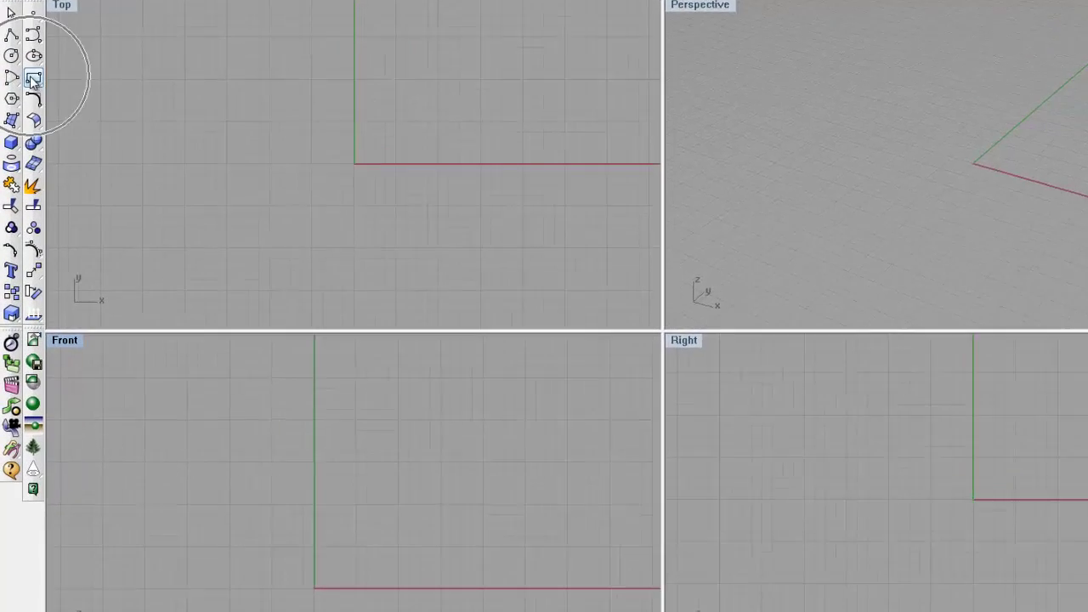
{"action": "left_click", "coordinate": [38, 58]}
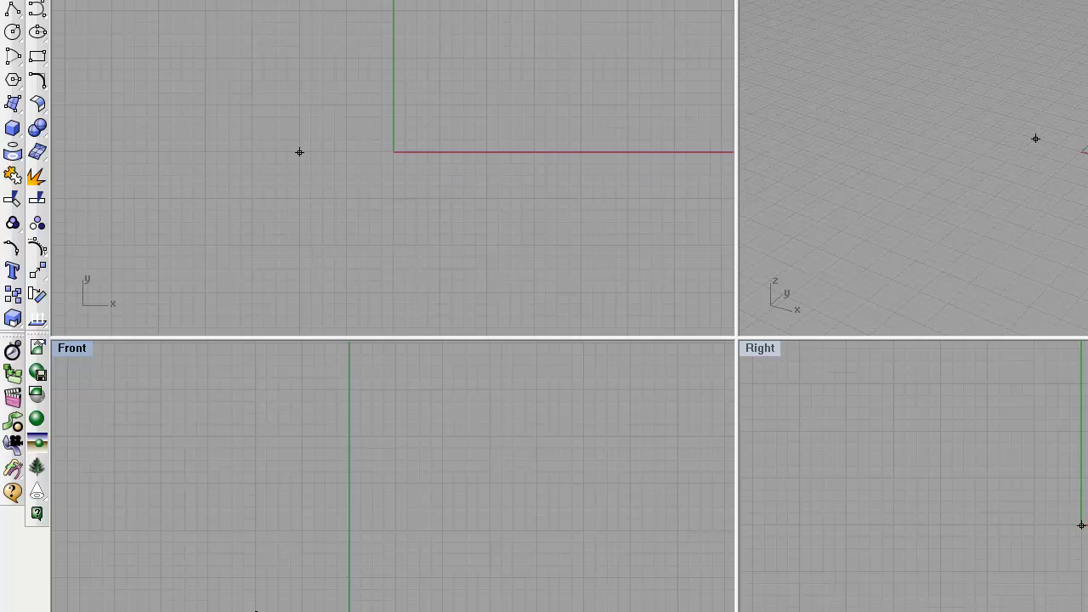
{"action": "left_click", "coordinate": [170, 506]}
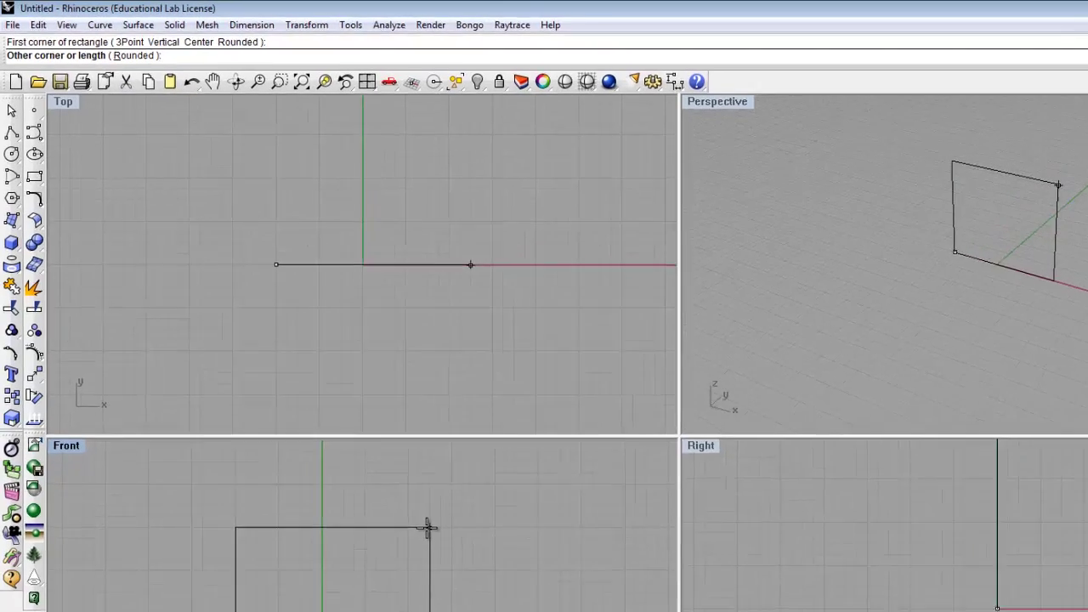
{"action": "type", "text": "4"}
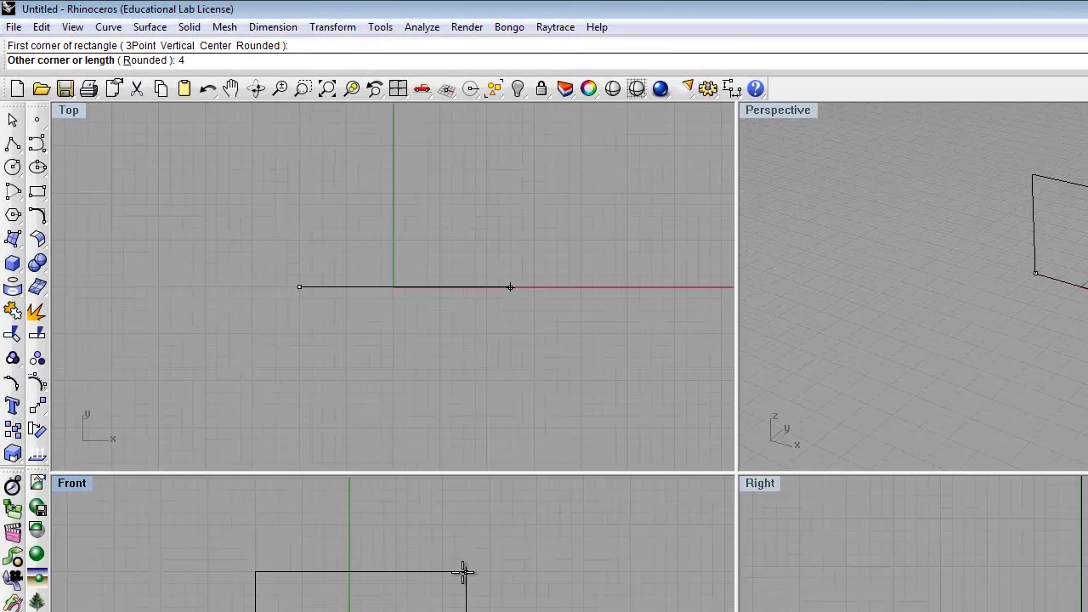
{"action": "key", "text": "Return"}
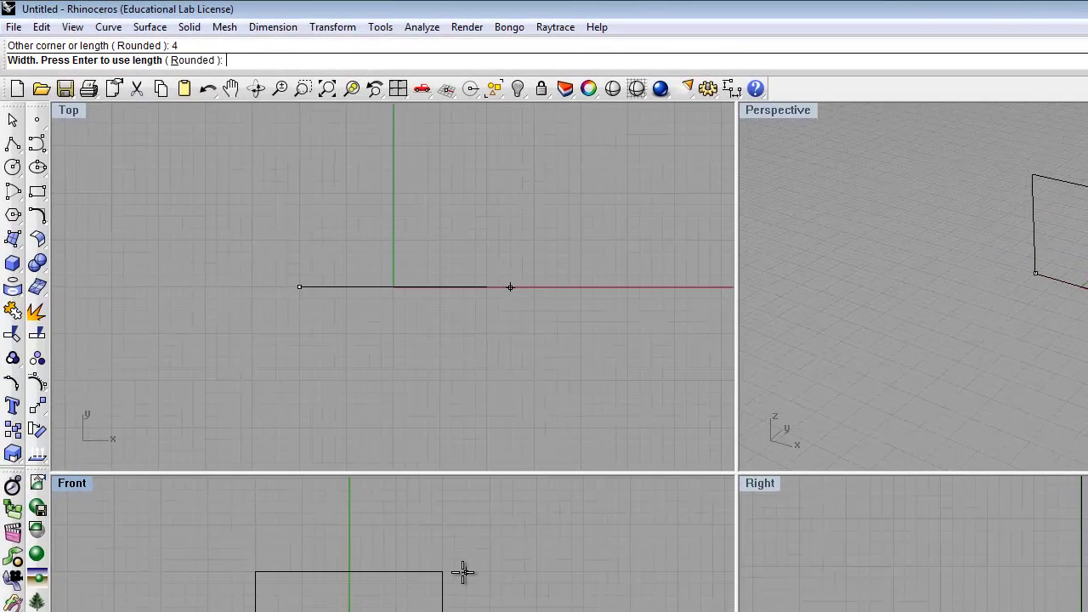
{"action": "type", "text": "7.25"}
{"action": "key", "text": "Return"}
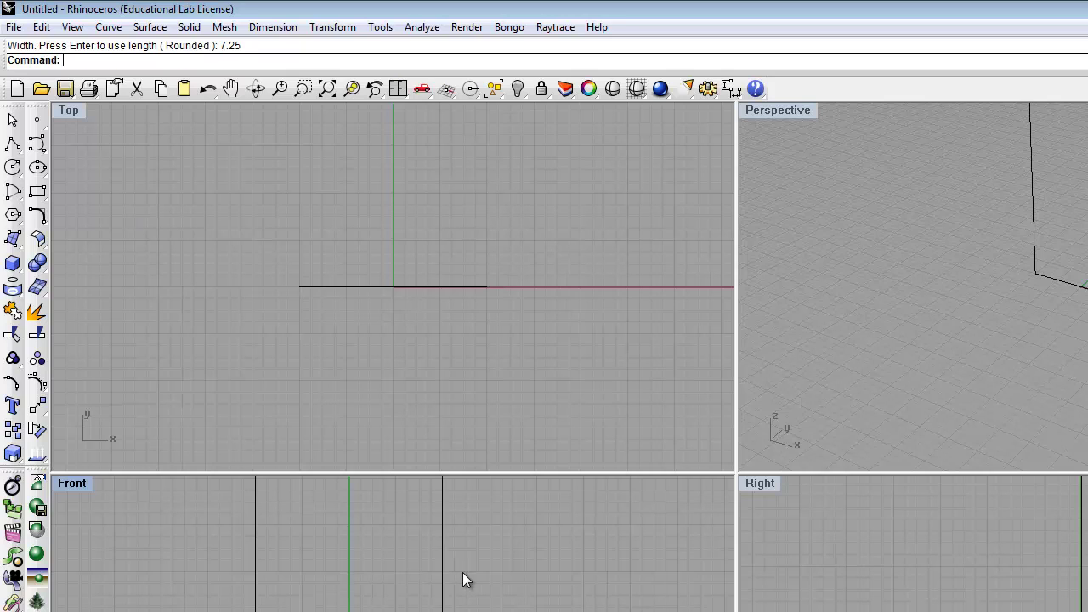
Draw a rectangle 2 long and 7.25 high in the Right view, standing on the baseline and centred on the vertical axis.
{"action": "scroll", "coordinate": [462, 572], "scroll_direction": "down", "scroll_amount": 2}
{"action": "scroll", "coordinate": [463, 593], "scroll_direction": "down", "scroll_amount": 1}
{"action": "scroll", "coordinate": [402, 587], "scroll_direction": "up", "scroll_amount": 3}
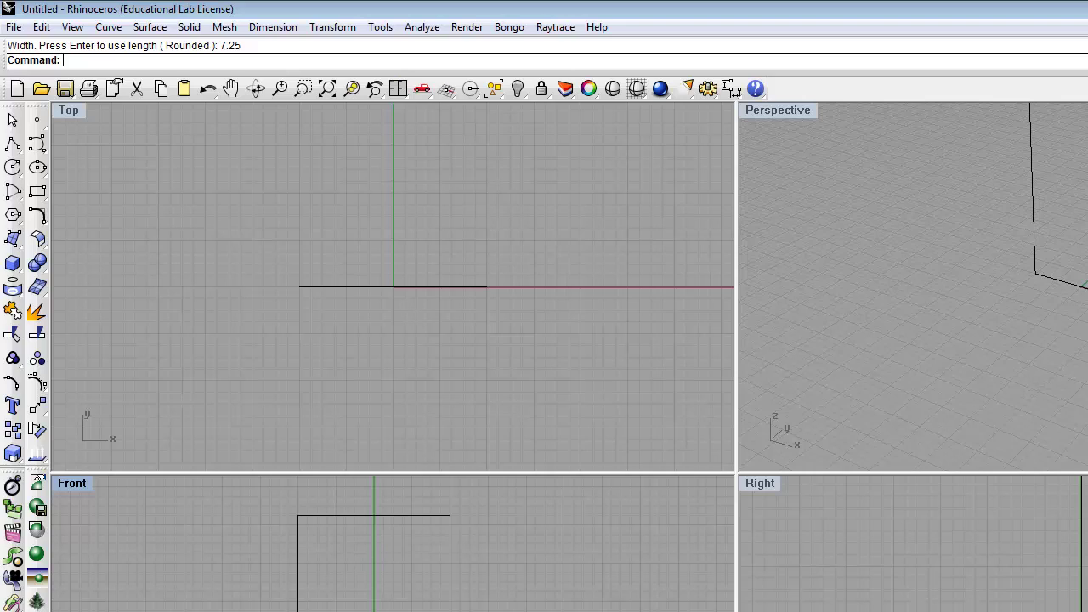
{"action": "right_click_drag", "start_coordinate": [961, 594], "coordinate": [940, 611]}
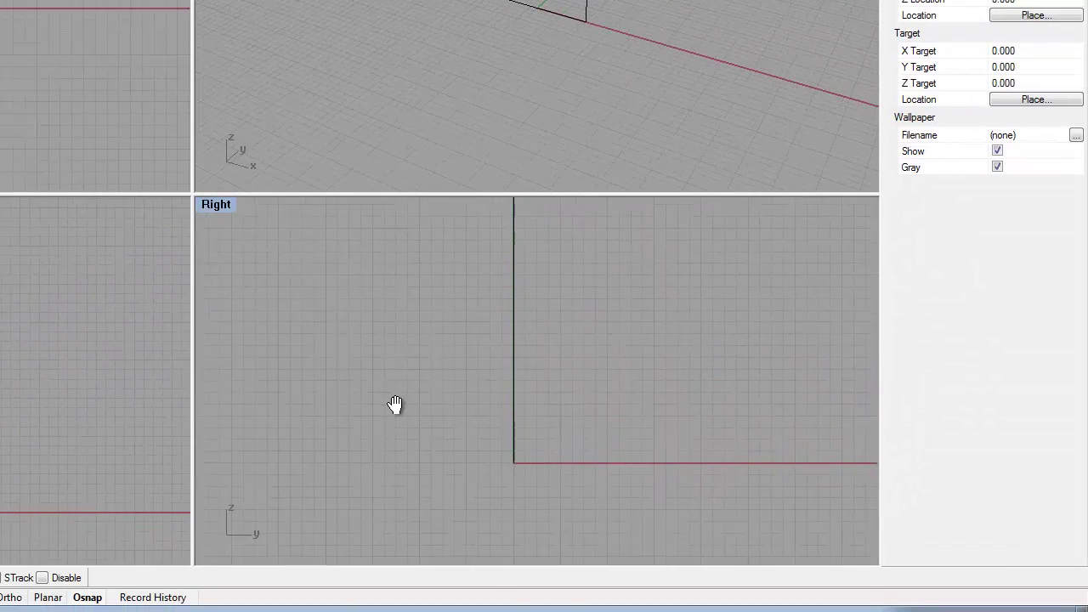
{"action": "right_click_drag", "start_coordinate": [395, 404], "coordinate": [435, 446]}
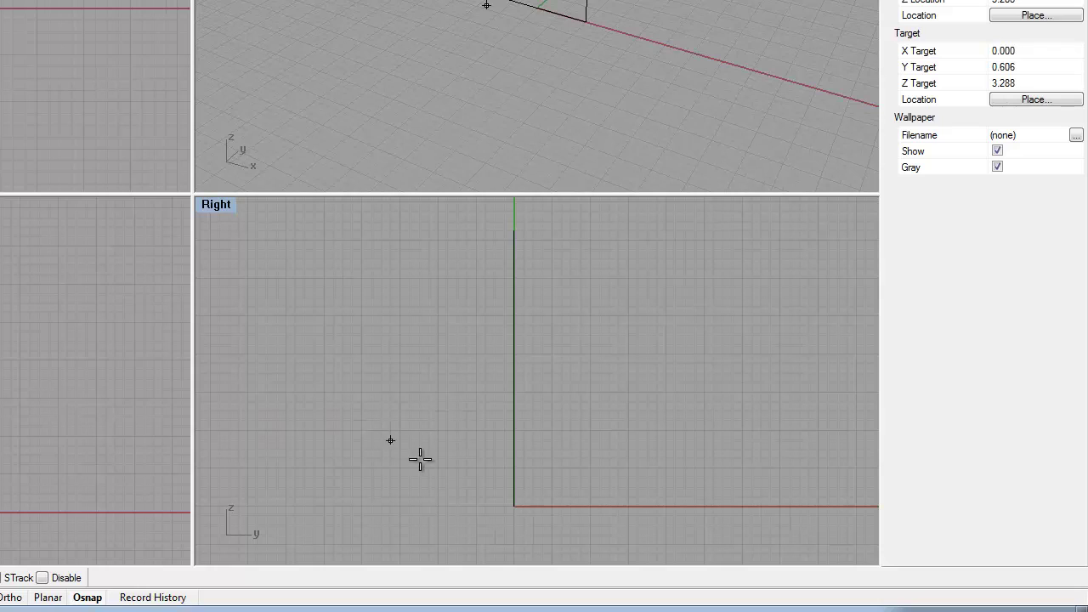
{"action": "left_click", "coordinate": [476, 506]}
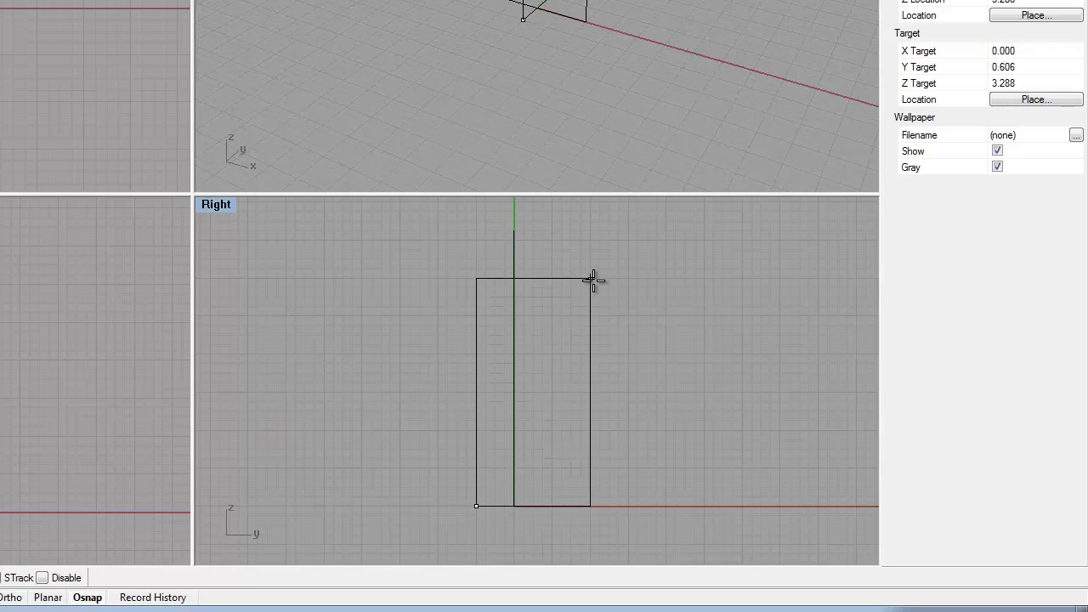
{"action": "type", "text": "2"}
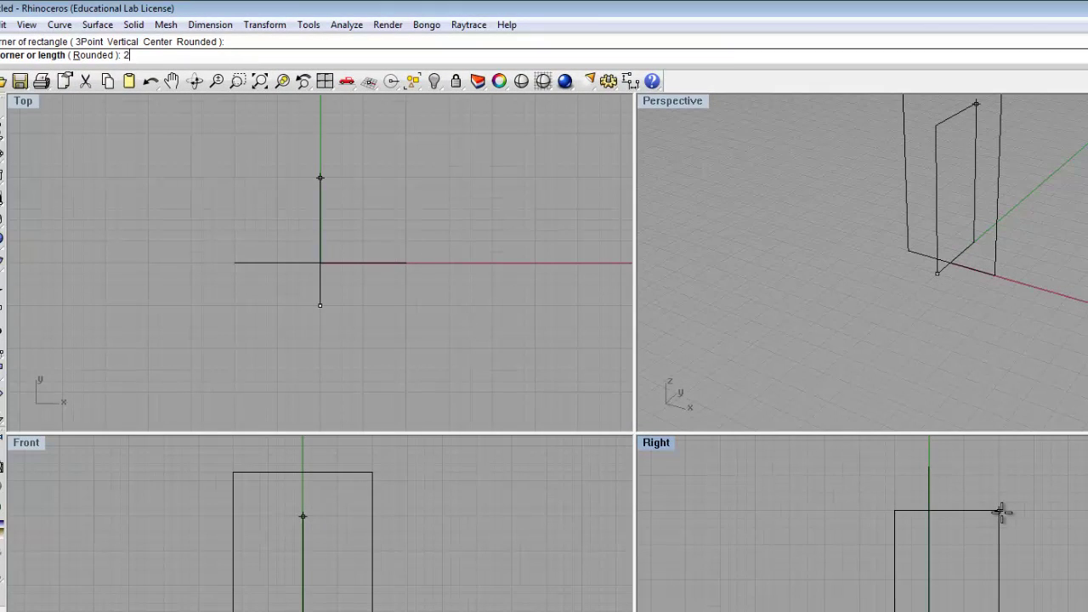
{"action": "key", "text": "Return"}
{"action": "type", "text": "7.25"}
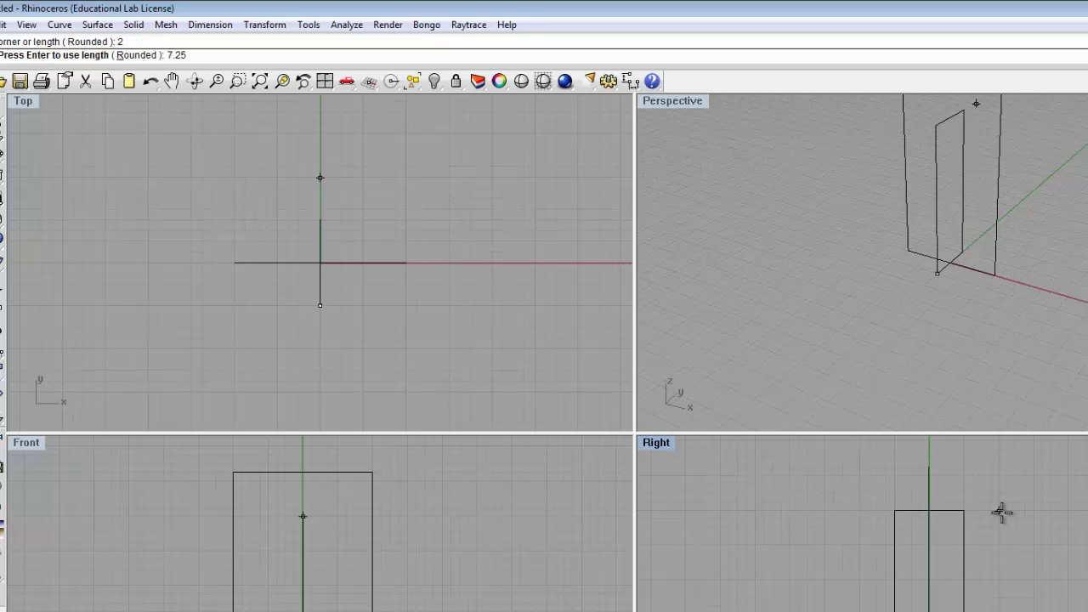
{"action": "key", "text": "Return"}
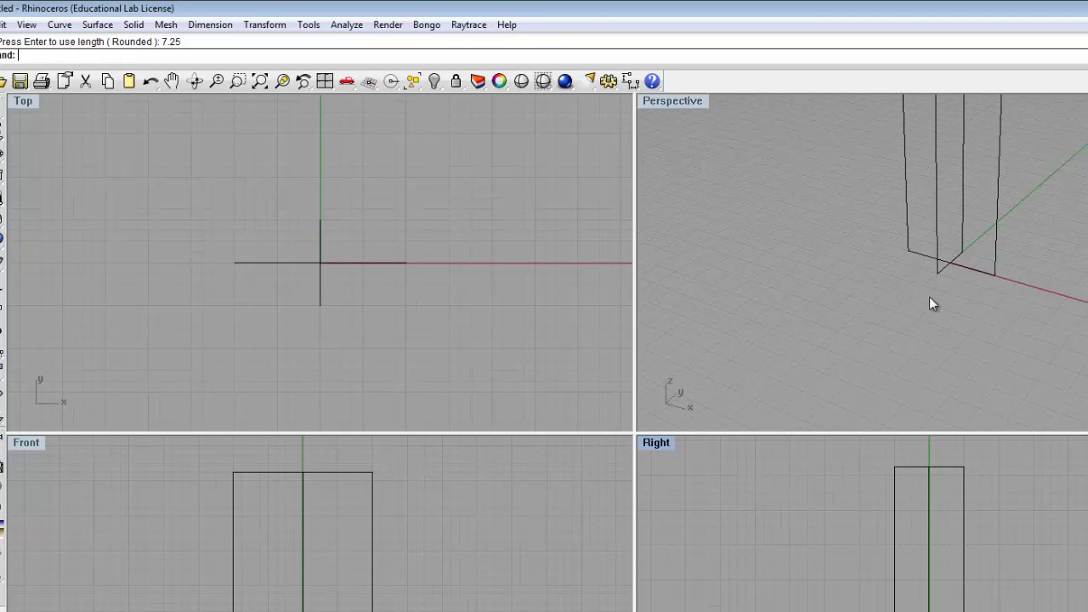
Select both crossing rectangles in the Perspective view and lock them.
{"action": "right_click_drag", "start_coordinate": [932, 303], "coordinate": [966, 381]}
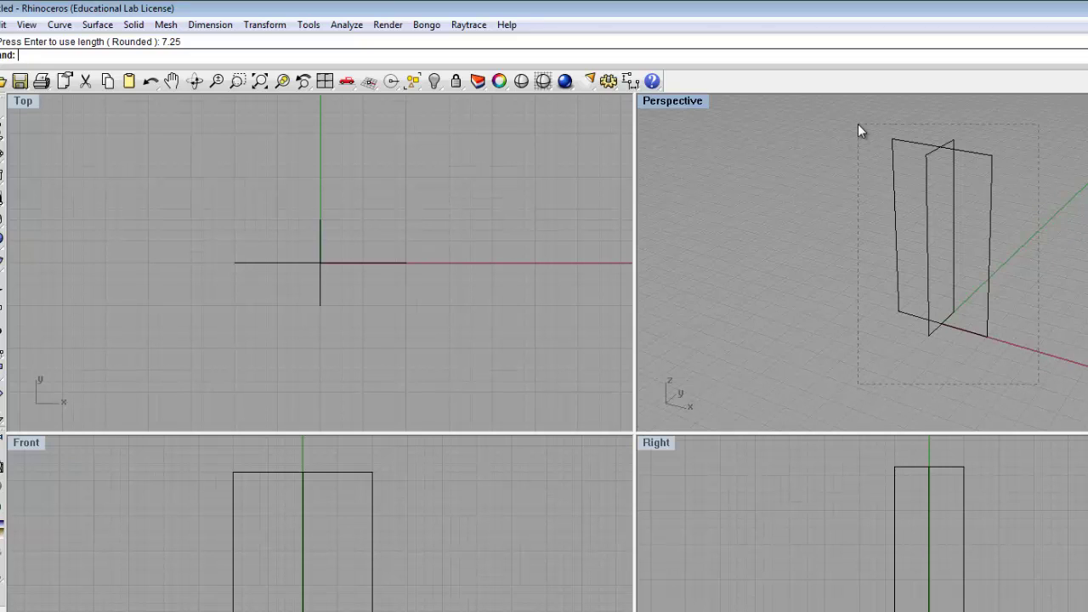
{"action": "left_click_drag", "start_coordinate": [858, 124], "coordinate": [858, 124]}
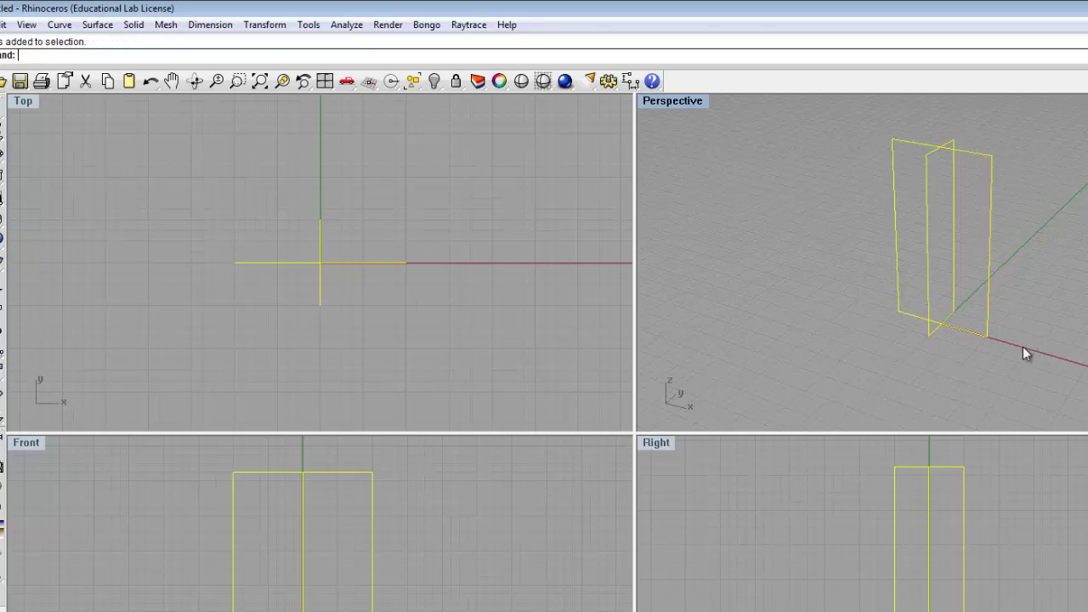
{"action": "left_click", "coordinate": [4, 24]}
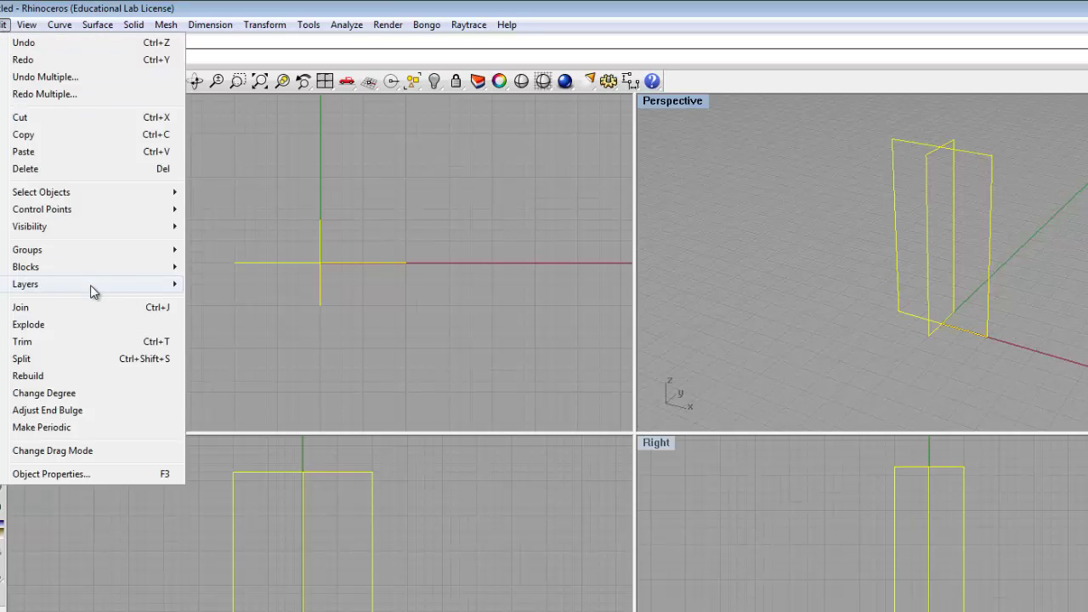
{"action": "mouse_move", "coordinate": [91, 286]}
{"action": "mouse_move", "coordinate": [81, 231]}
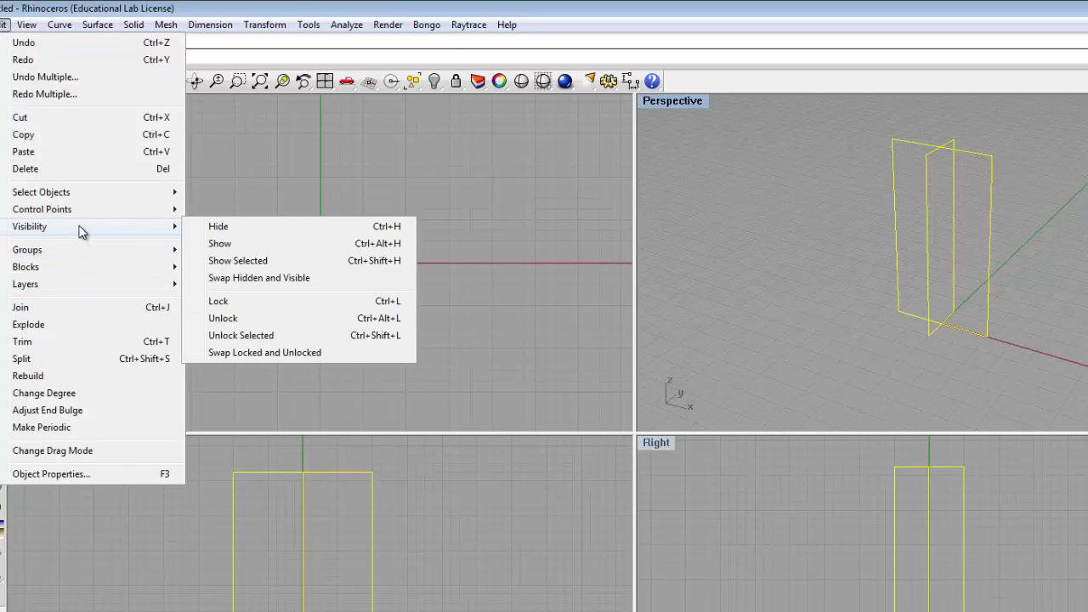
{"action": "left_click", "coordinate": [246, 303]}
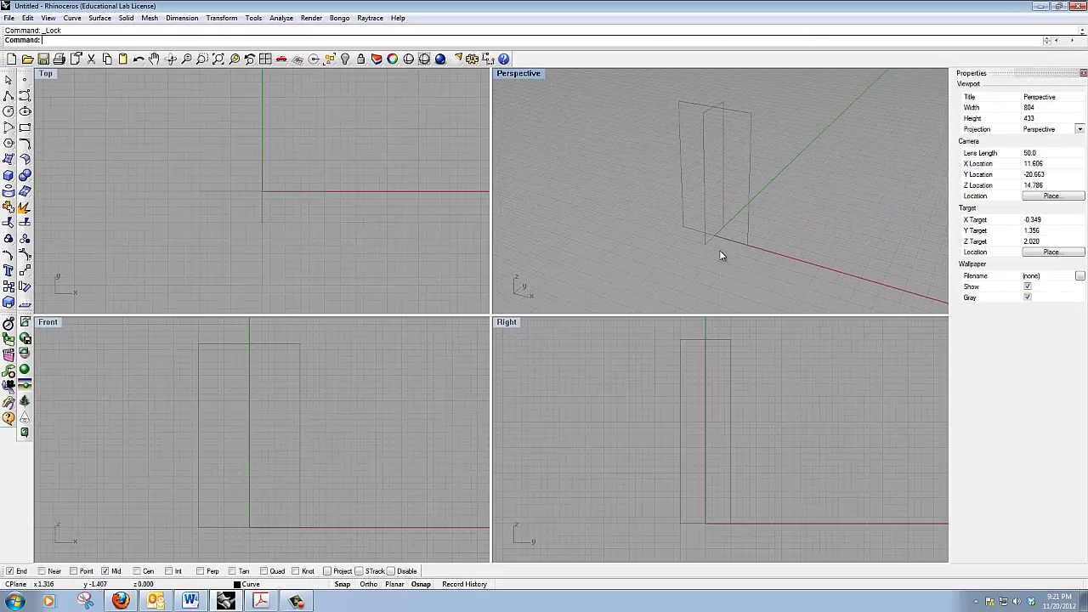
Draw an ellipse centred on the origin in the Perspective view, with half-axes of 1.75 along X and 0.75 along Y.
{"action": "scroll", "coordinate": [715, 226], "scroll_direction": "up", "scroll_amount": 4}
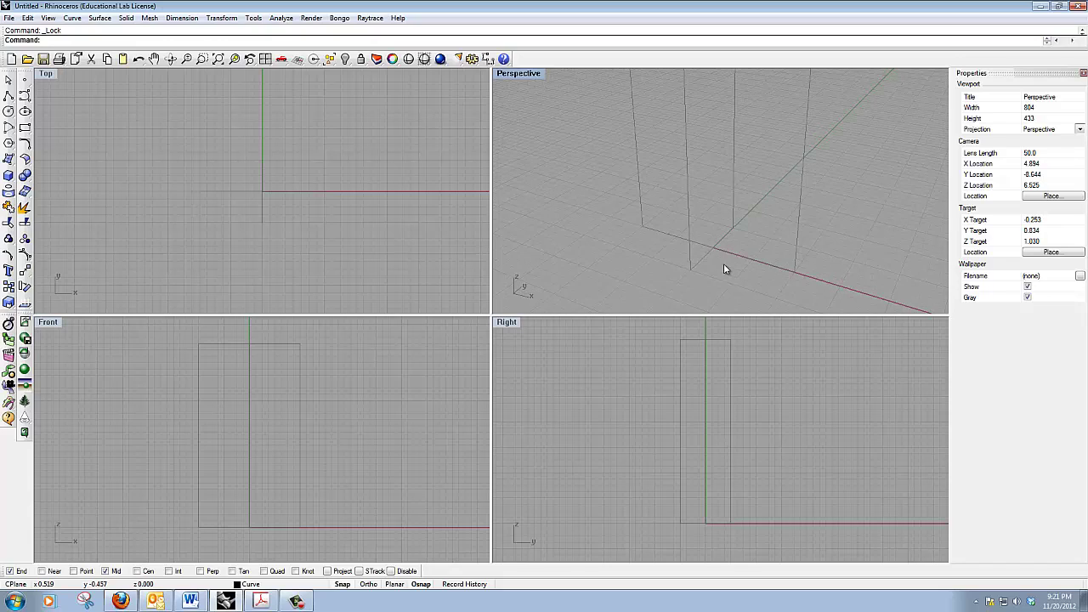
{"action": "left_click", "coordinate": [69, 18]}
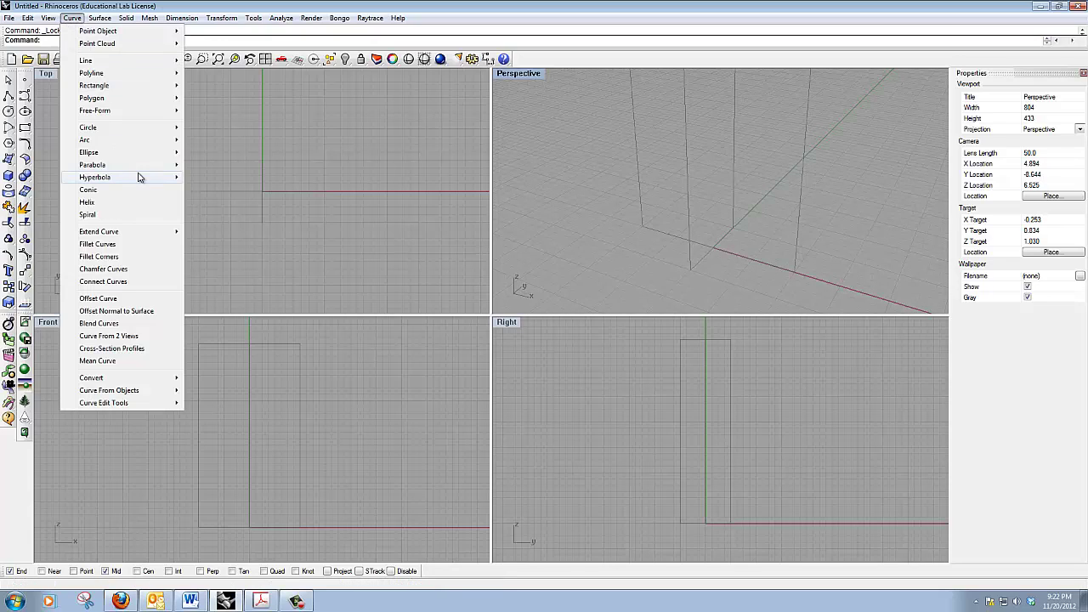
{"action": "mouse_move", "coordinate": [151, 157]}
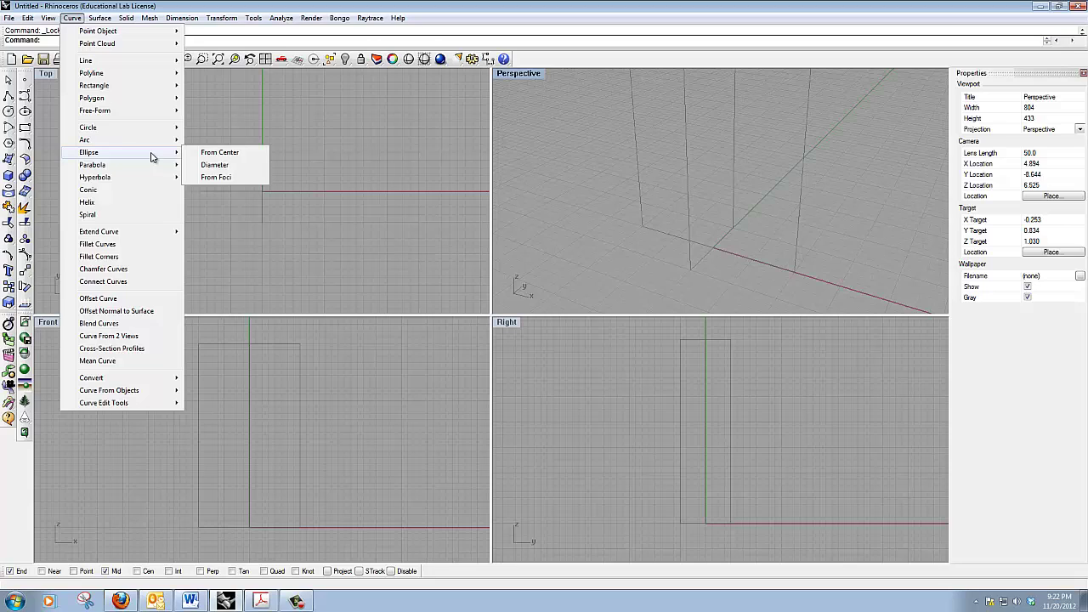
{"action": "left_click", "coordinate": [220, 152]}
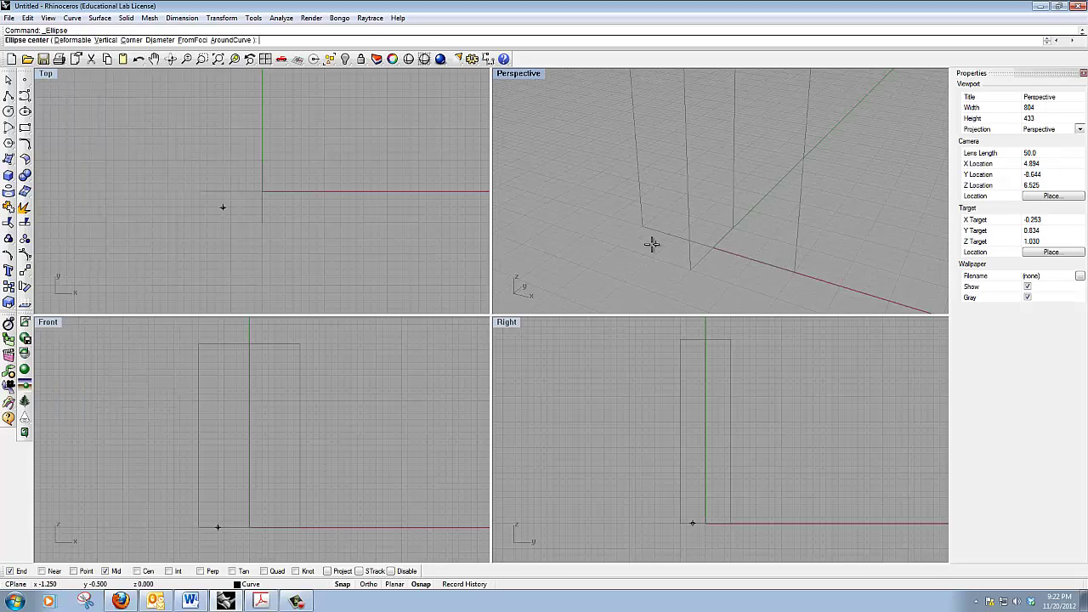
{"action": "left_click", "coordinate": [712, 248]}
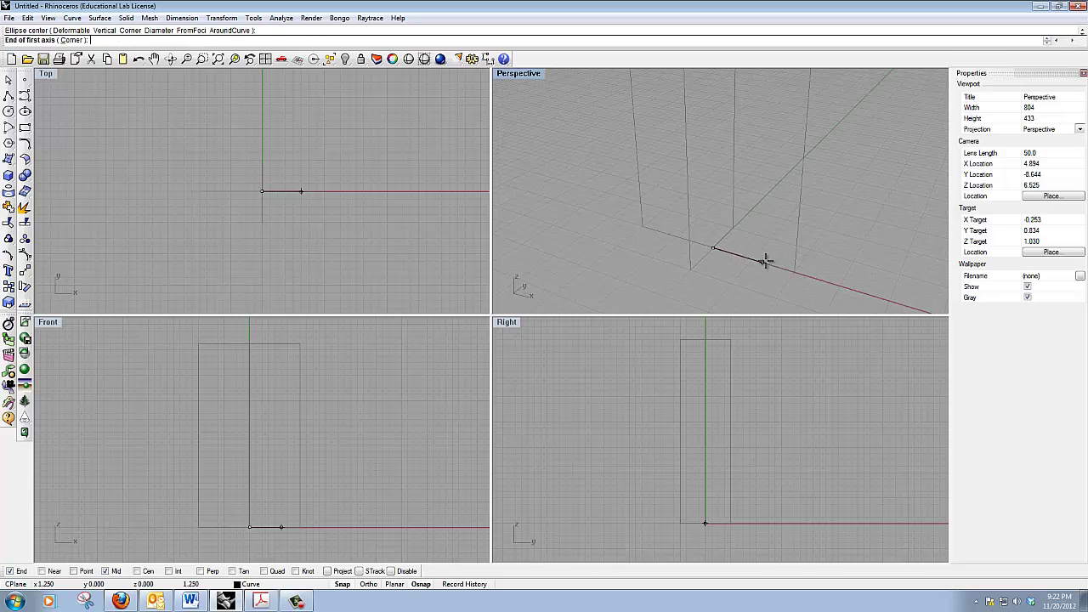
{"action": "scroll", "coordinate": [783, 268], "scroll_direction": "up", "scroll_amount": 5}
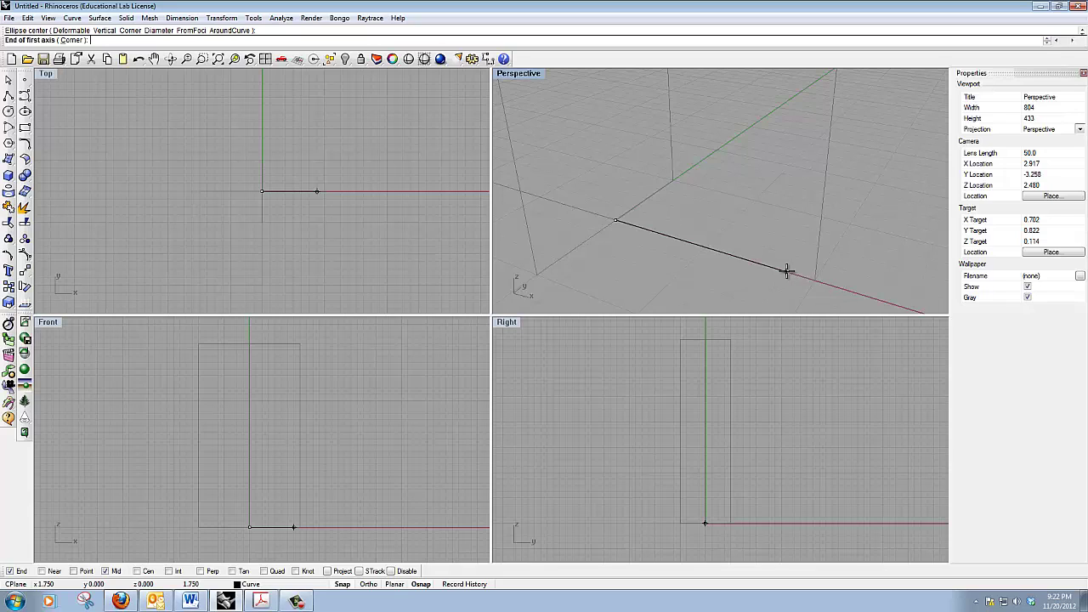
{"action": "left_click", "coordinate": [786, 271]}
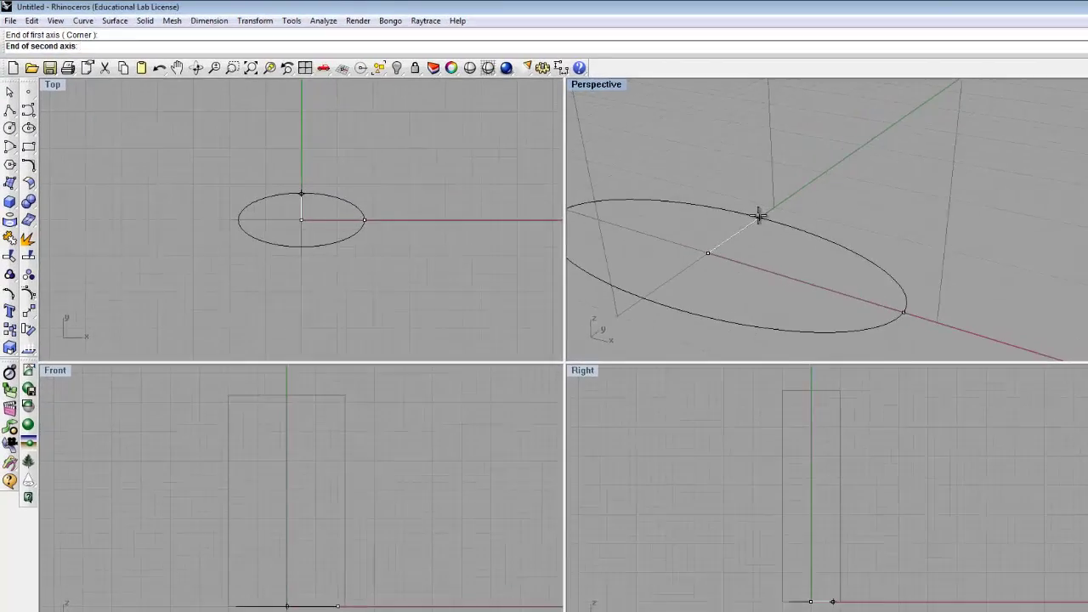
{"action": "left_click", "coordinate": [659, 187]}
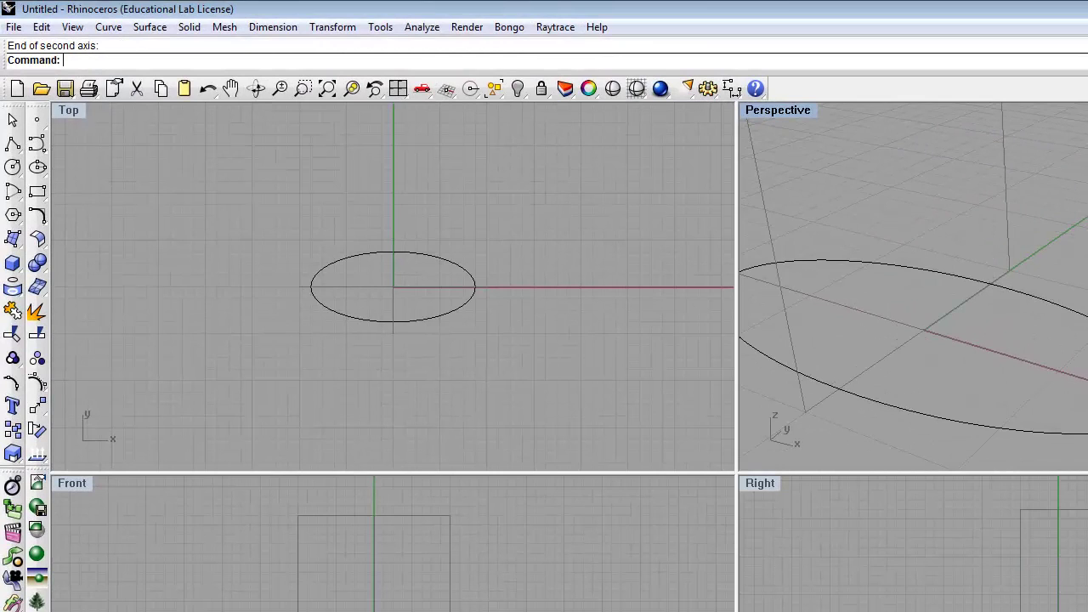
Move the base ellipse straight up 0.25 along the vertical axis in the Front view, then deselect it.
{"action": "left_click", "coordinate": [1084, 323]}
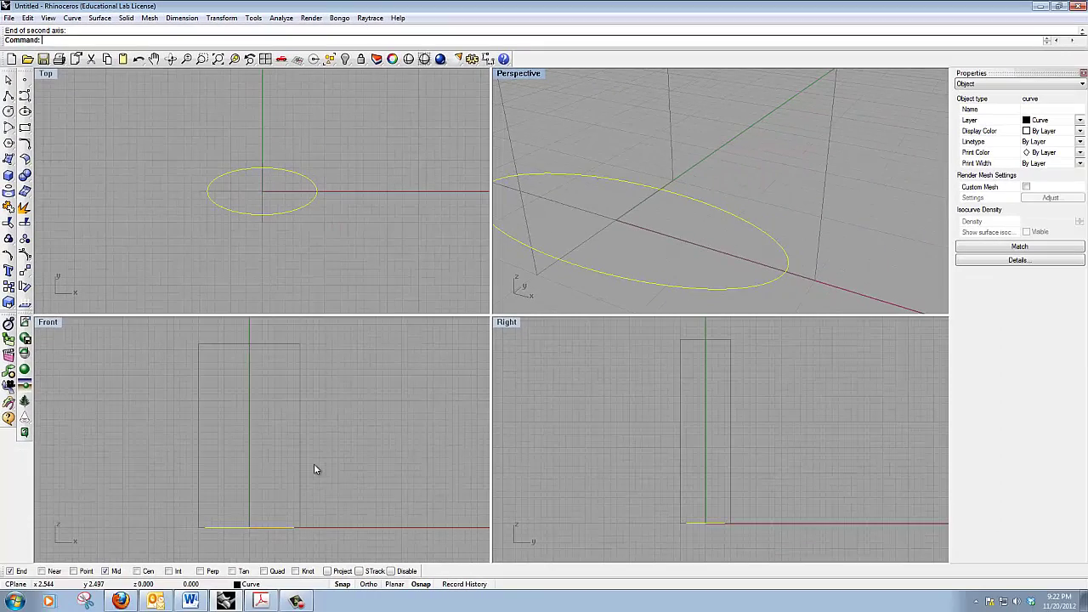
{"action": "scroll", "coordinate": [252, 534], "scroll_direction": "up", "scroll_amount": 5}
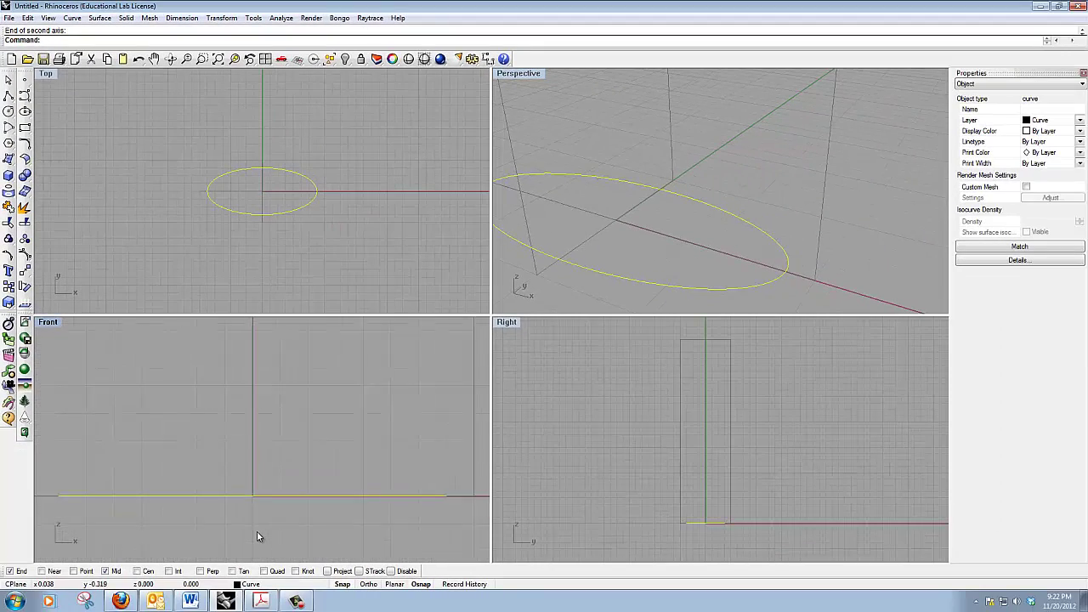
{"action": "scroll", "coordinate": [255, 534], "scroll_direction": "down", "scroll_amount": 1}
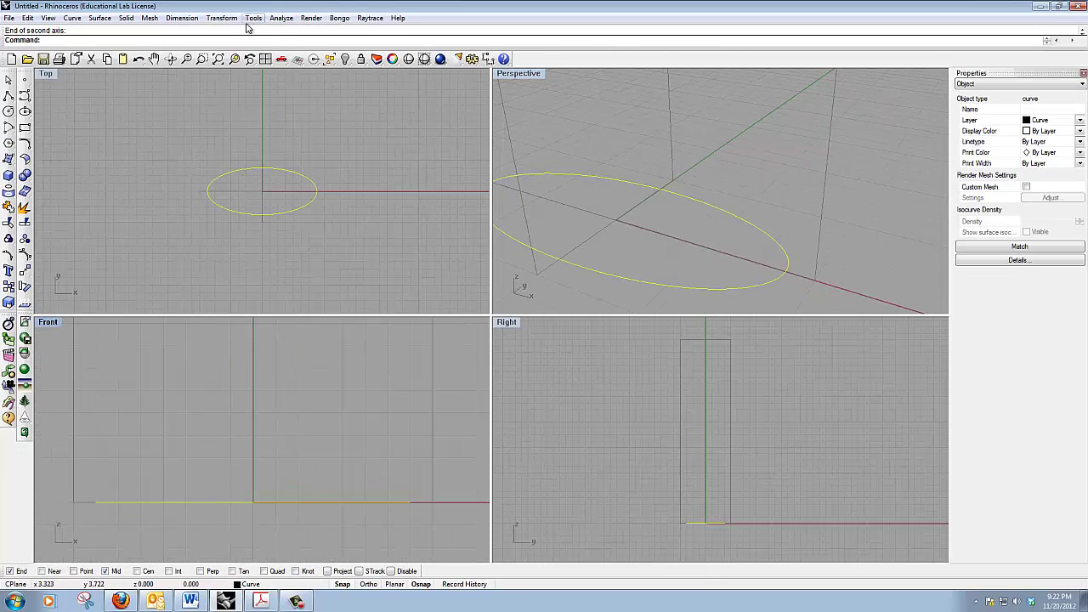
{"action": "left_click", "coordinate": [218, 21]}
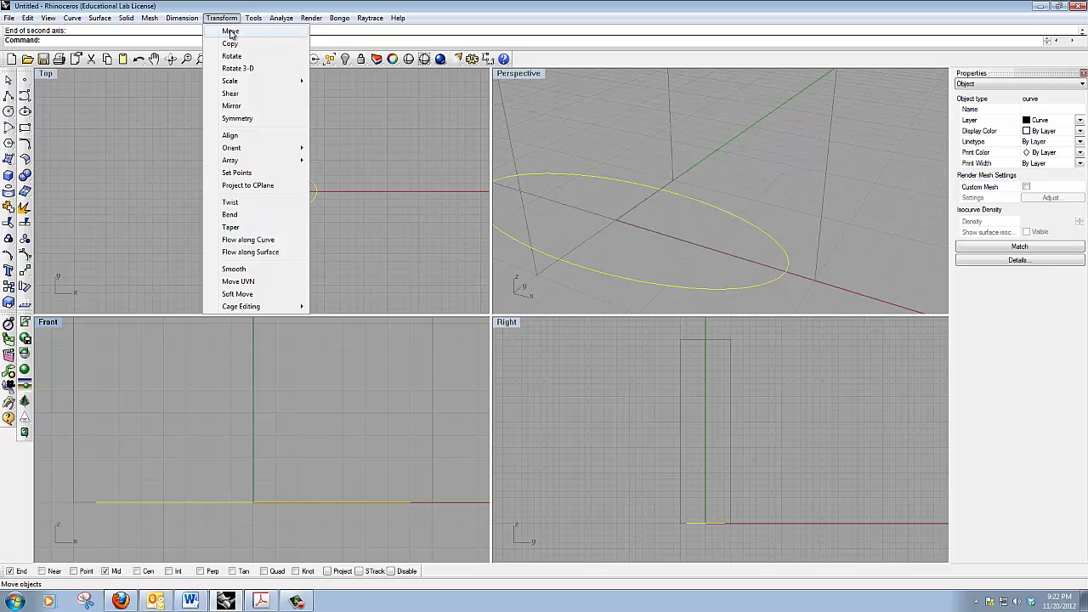
{"action": "left_click", "coordinate": [230, 32]}
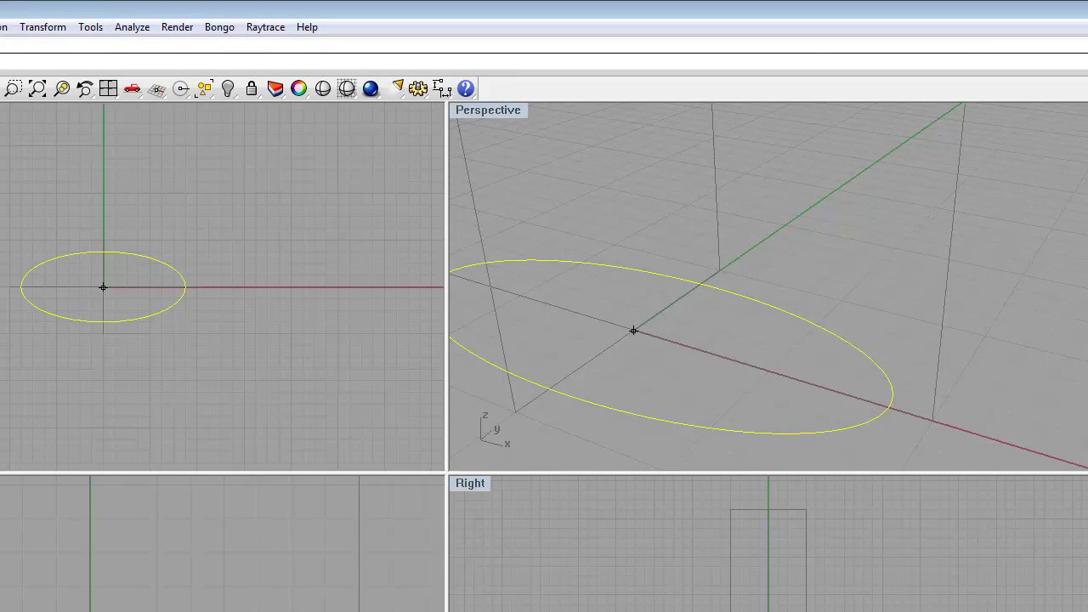
{"action": "left_click", "coordinate": [103, 287]}
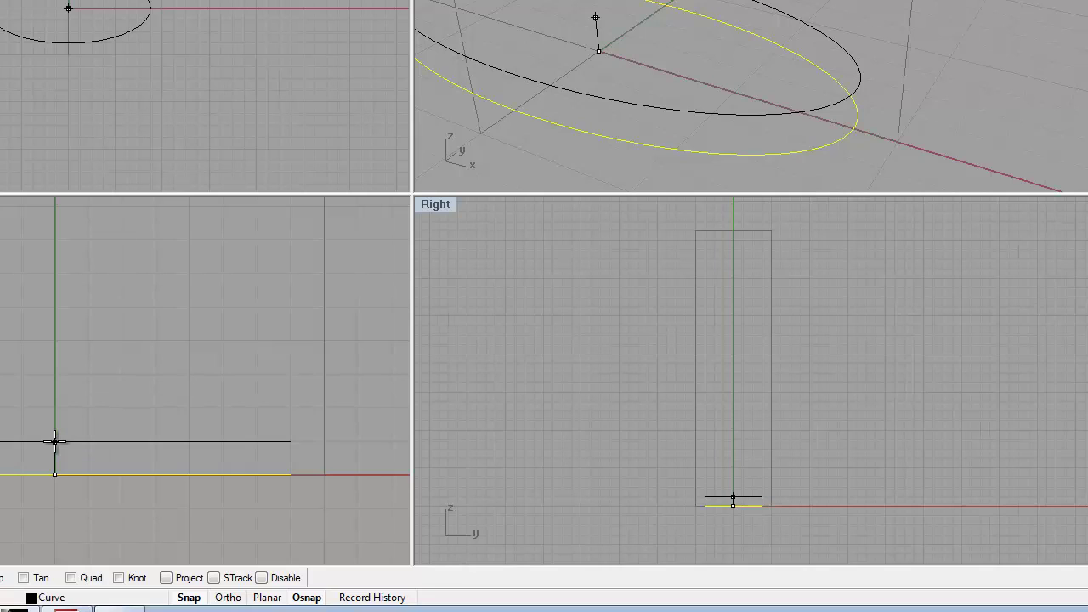
{"action": "left_click", "coordinate": [55, 441]}
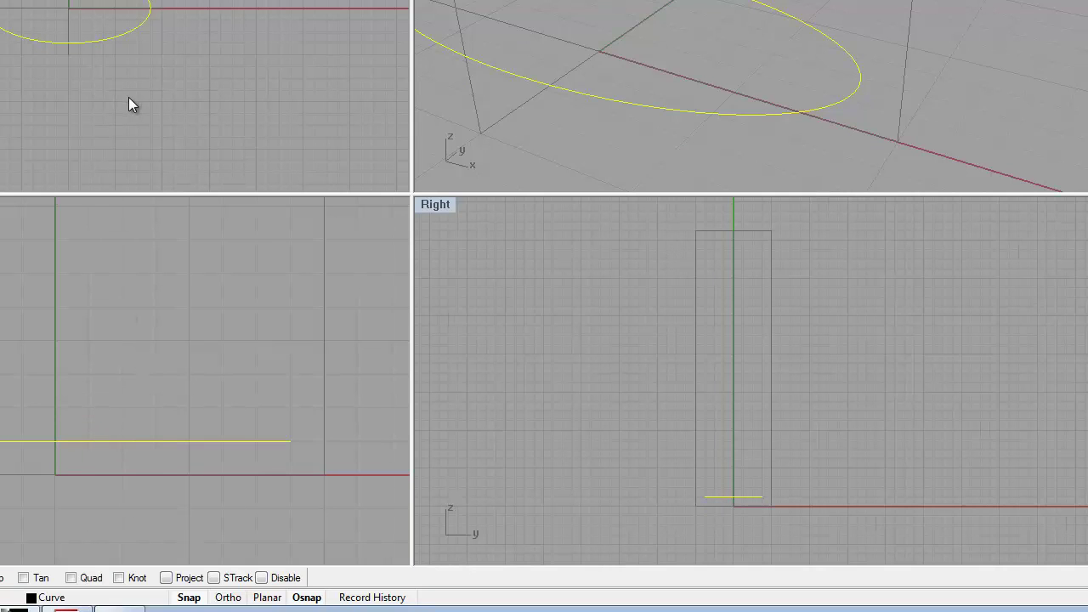
{"action": "key", "text": "Escape"}
Draw a circle of radius 0.75 centred on the midpoint of the reference rectangles' upper edge, matching the ellipse's depth.
{"action": "right_click_drag", "start_coordinate": [577, 2], "coordinate": [631, 186]}
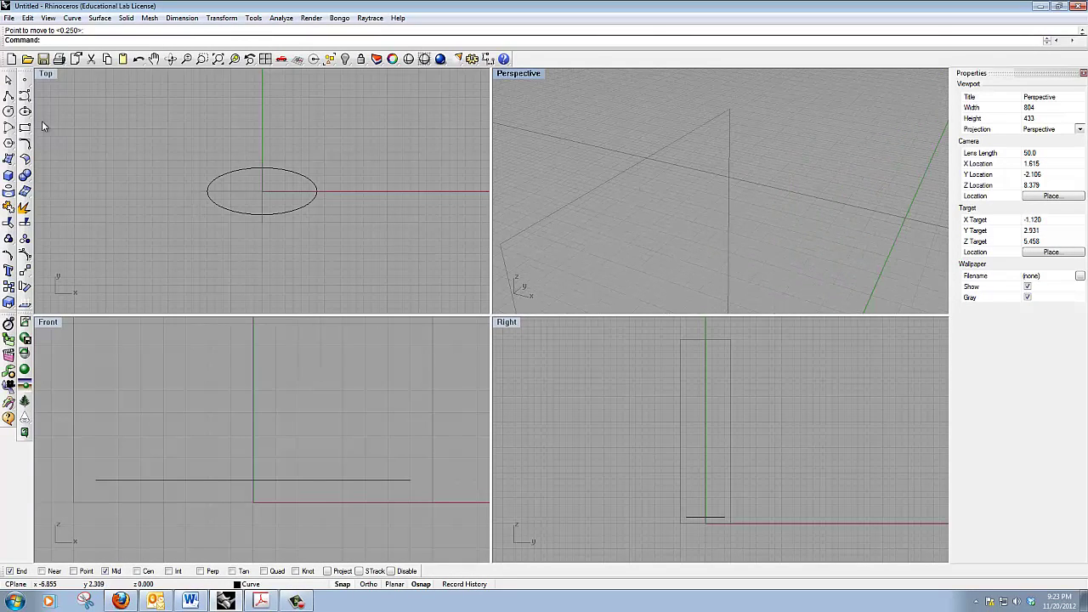
{"action": "left_click", "coordinate": [8, 112]}
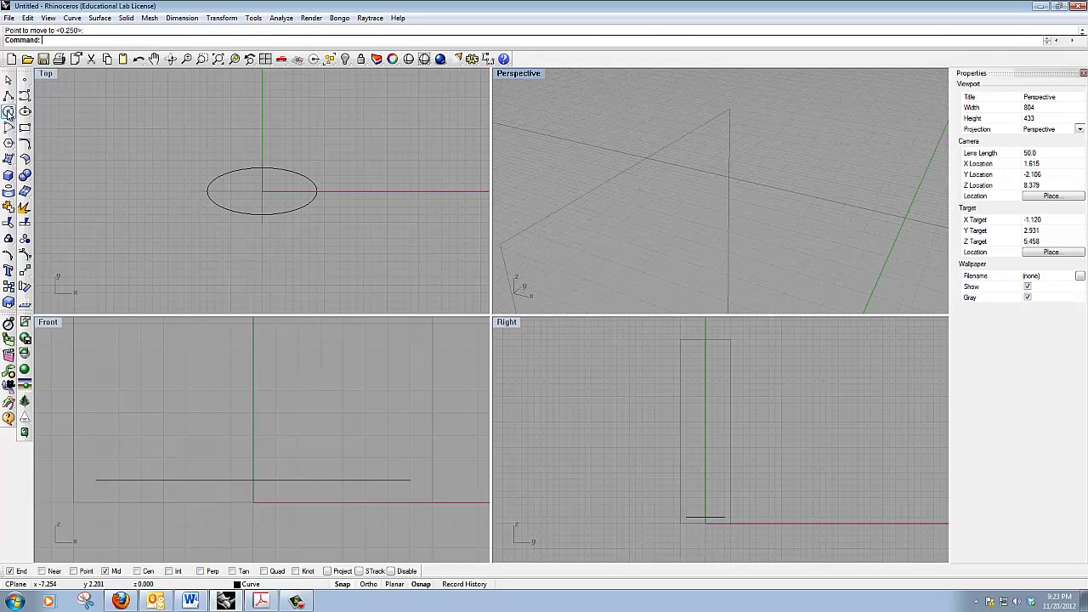
{"action": "left_click", "coordinate": [648, 156]}
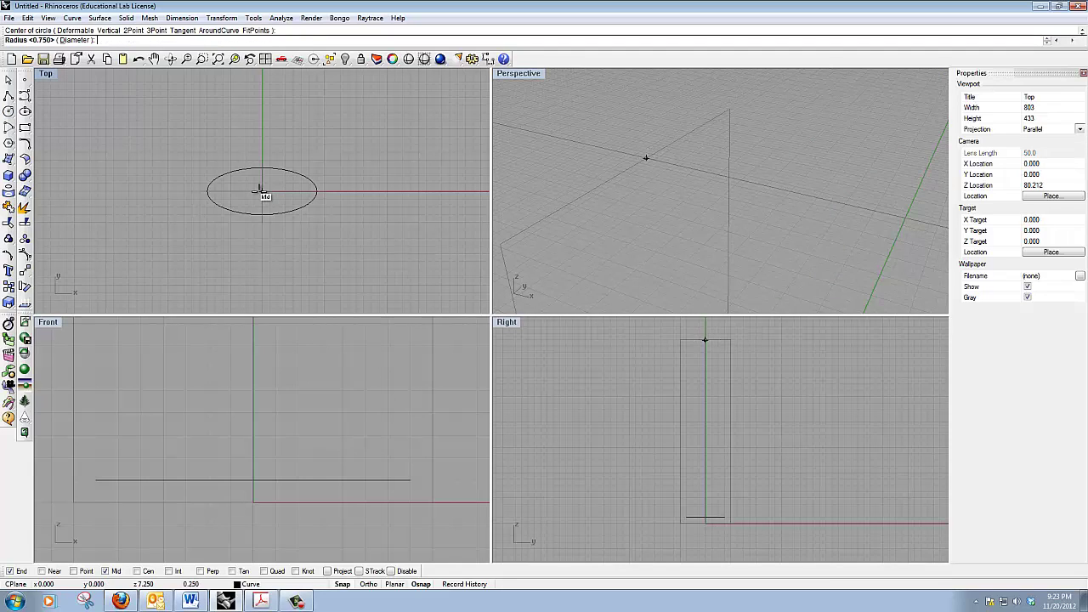
{"action": "scroll", "coordinate": [263, 187], "scroll_direction": "up", "scroll_amount": 3}
{"action": "scroll", "coordinate": [263, 187], "scroll_direction": "up", "scroll_amount": 2}
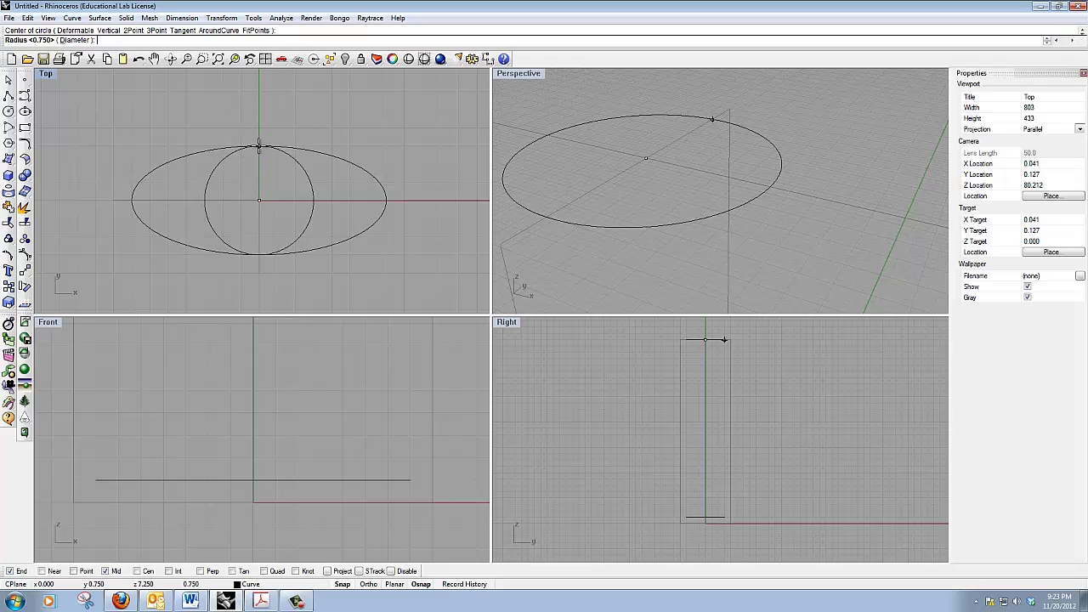
{"action": "left_click", "coordinate": [260, 146]}
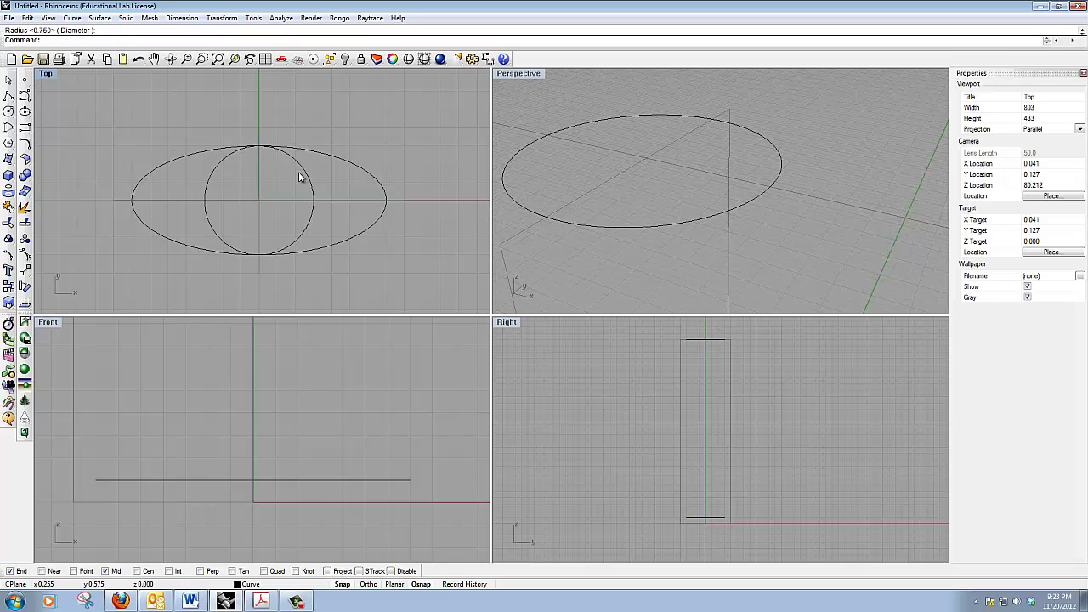
Maximize the Front viewport and frame the full reference rectangle with the base ellipse and top circle.
{"action": "scroll", "coordinate": [368, 228], "scroll_direction": "down", "scroll_amount": 5}
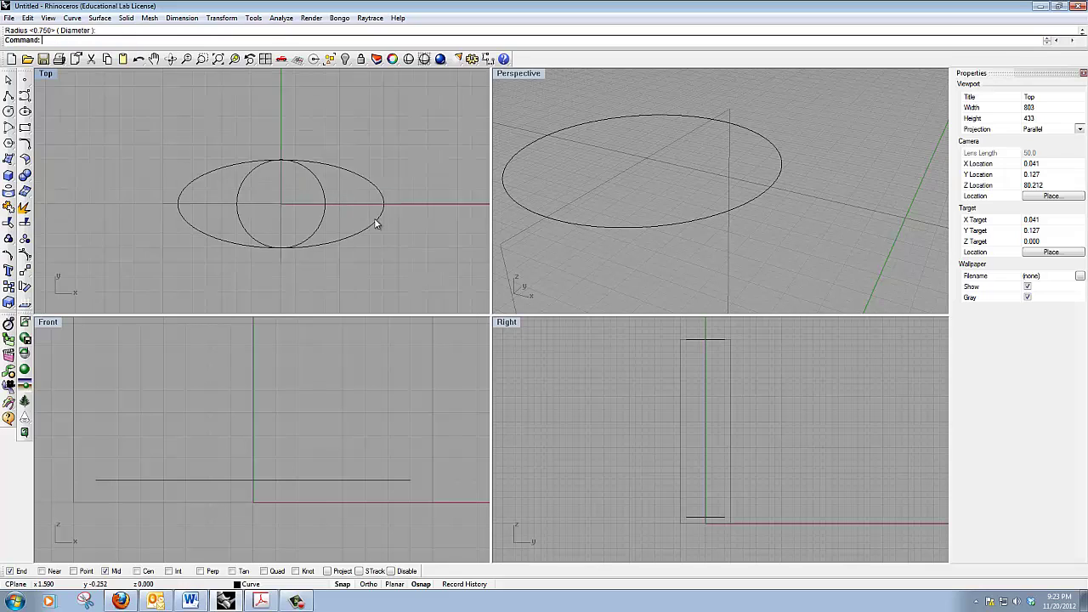
{"action": "right_click_drag", "start_coordinate": [612, 219], "coordinate": [646, 316]}
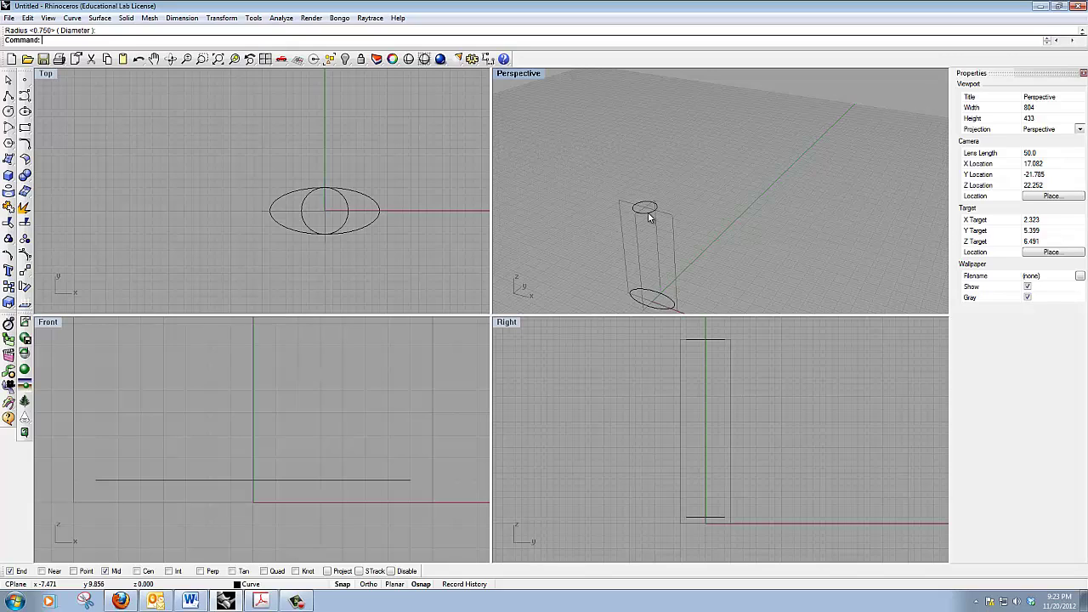
{"action": "left_click", "coordinate": [180, 427]}
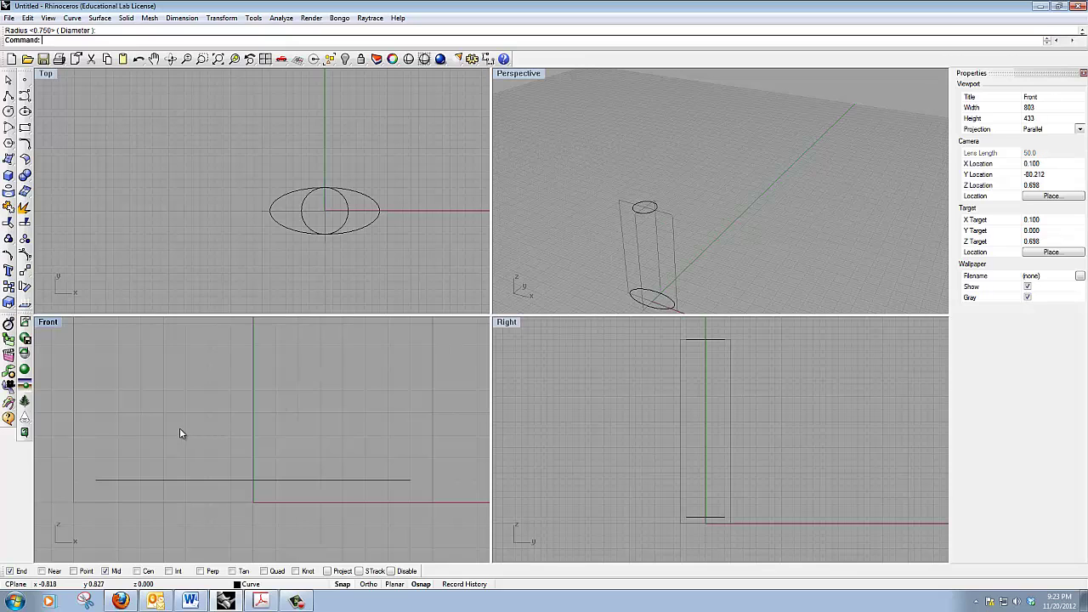
{"action": "scroll", "coordinate": [186, 408], "scroll_direction": "down", "scroll_amount": 2}
{"action": "scroll", "coordinate": [187, 405], "scroll_direction": "down", "scroll_amount": 3}
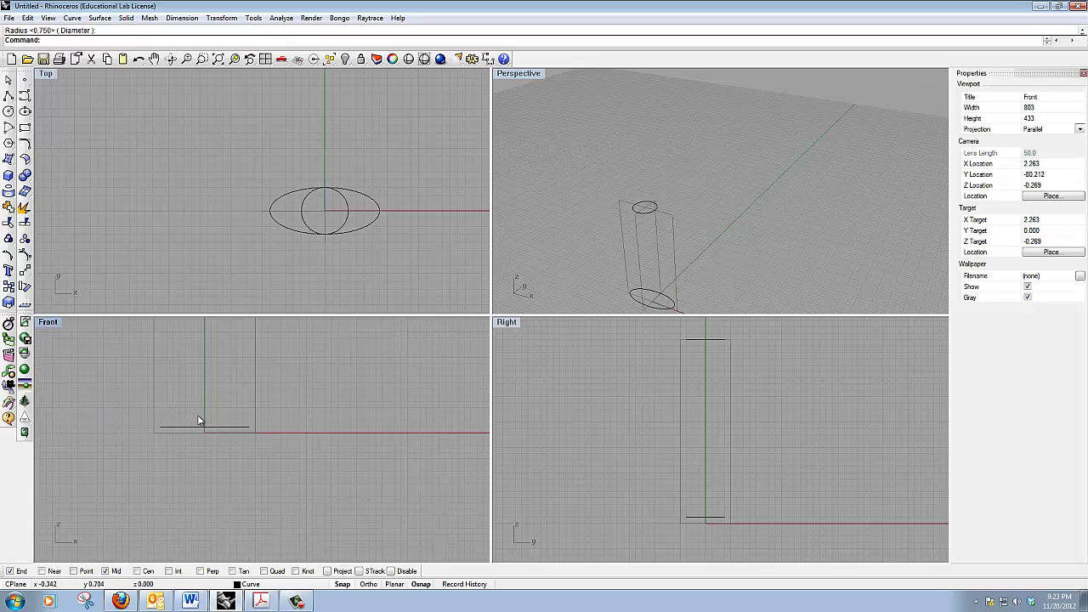
{"action": "double_click", "coordinate": [47, 323]}
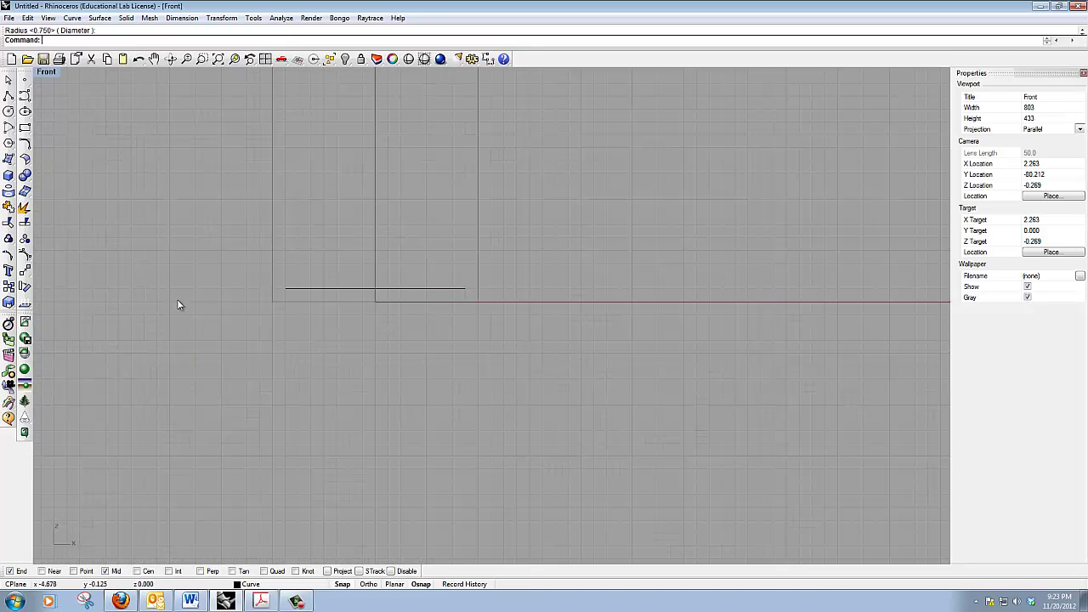
{"action": "scroll", "coordinate": [277, 357], "scroll_direction": "up", "scroll_amount": 5}
{"action": "right_click_drag", "start_coordinate": [351, 511], "coordinate": [354, 507]}
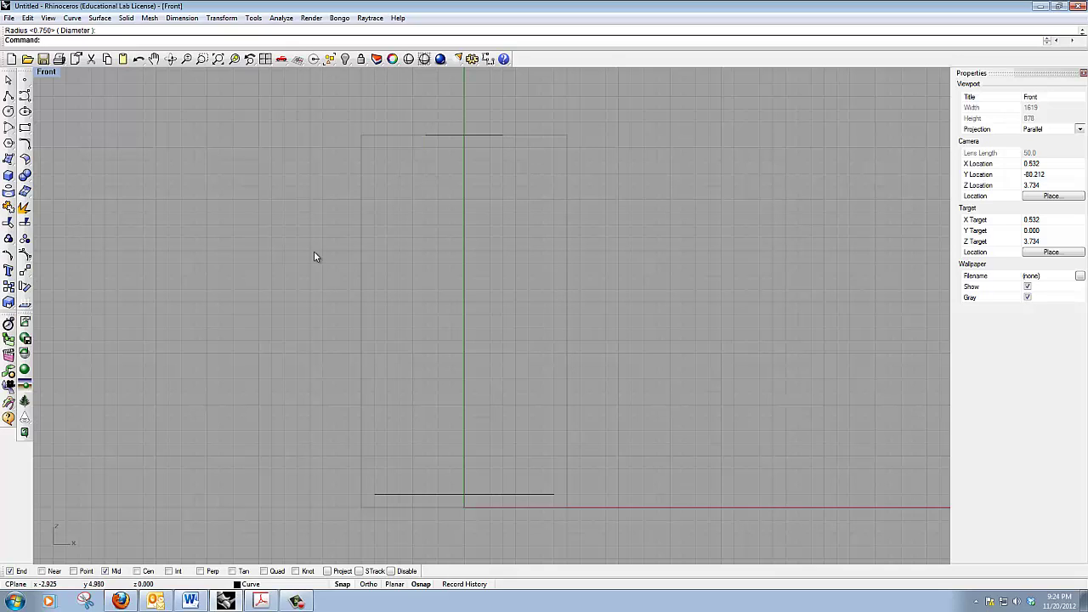
Start a degree-3 control-point curve at the neck circle's edge and run it over the shoulder and down to the reference rectangle's lower corner.
{"action": "left_click", "coordinate": [82, 20]}
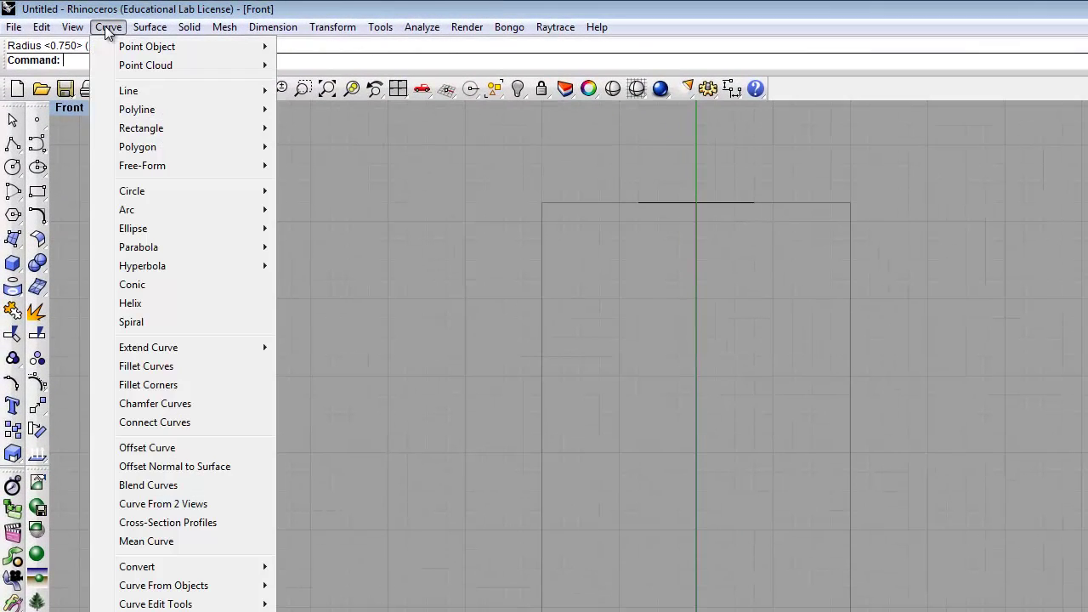
{"action": "mouse_move", "coordinate": [151, 166]}
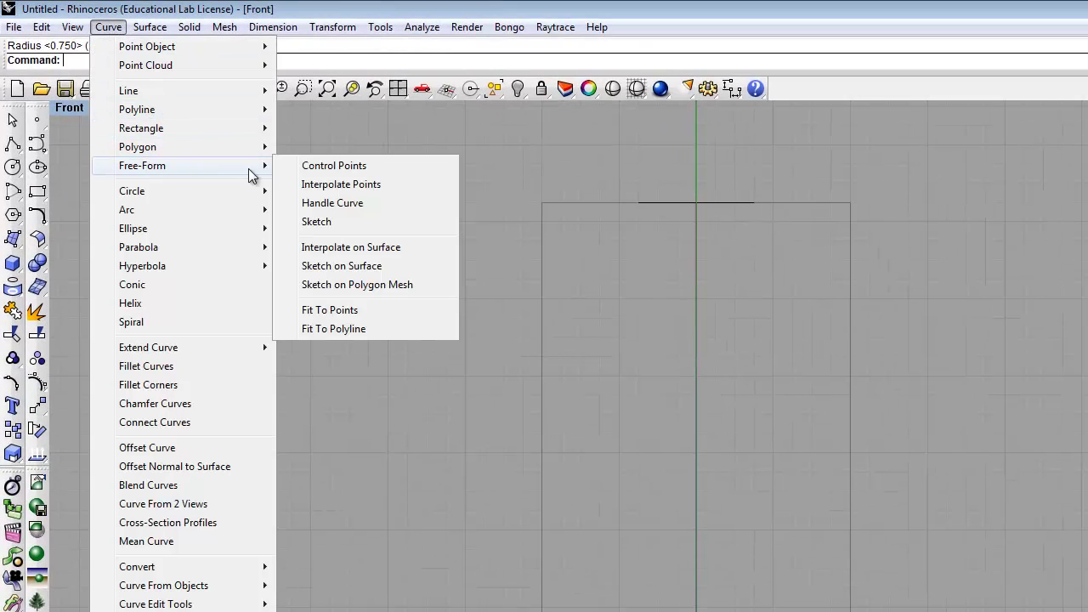
{"action": "left_click", "coordinate": [338, 171]}
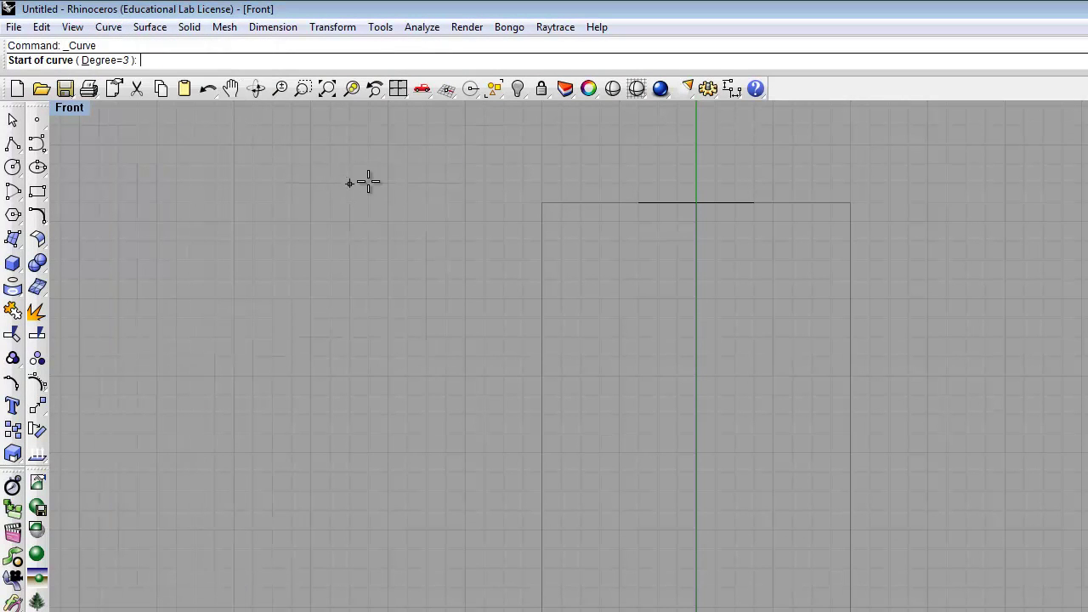
{"action": "left_click", "coordinate": [754, 203]}
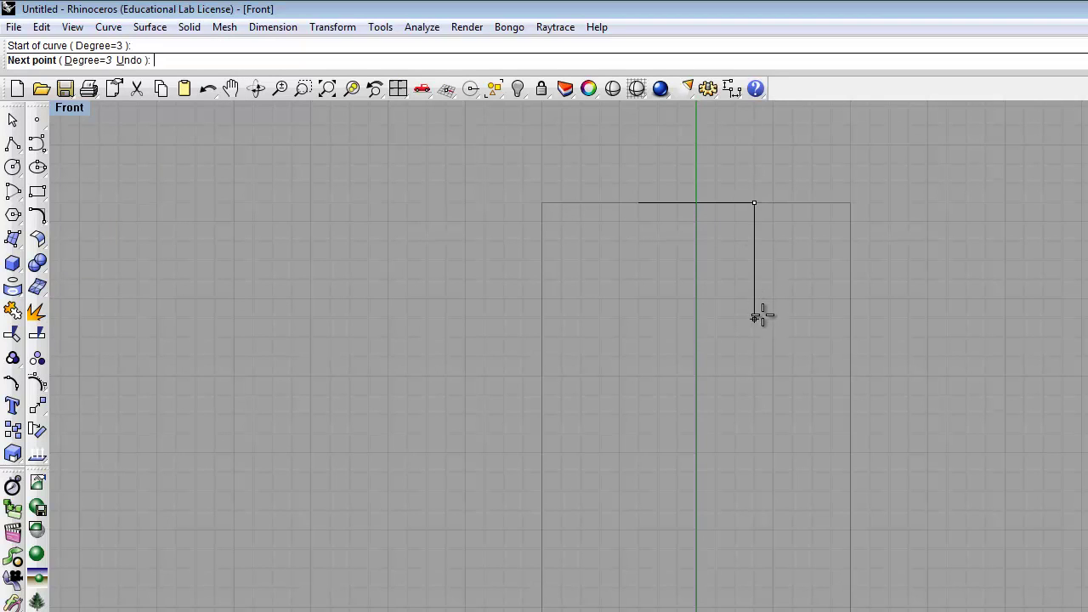
{"action": "left_click", "coordinate": [754, 318]}
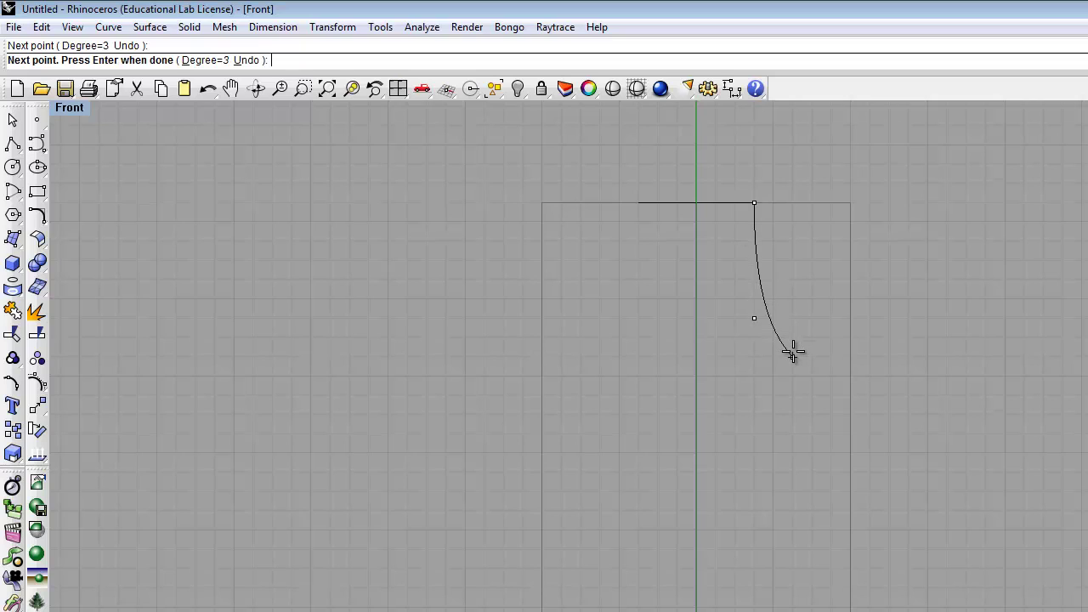
{"action": "left_click", "coordinate": [792, 356]}
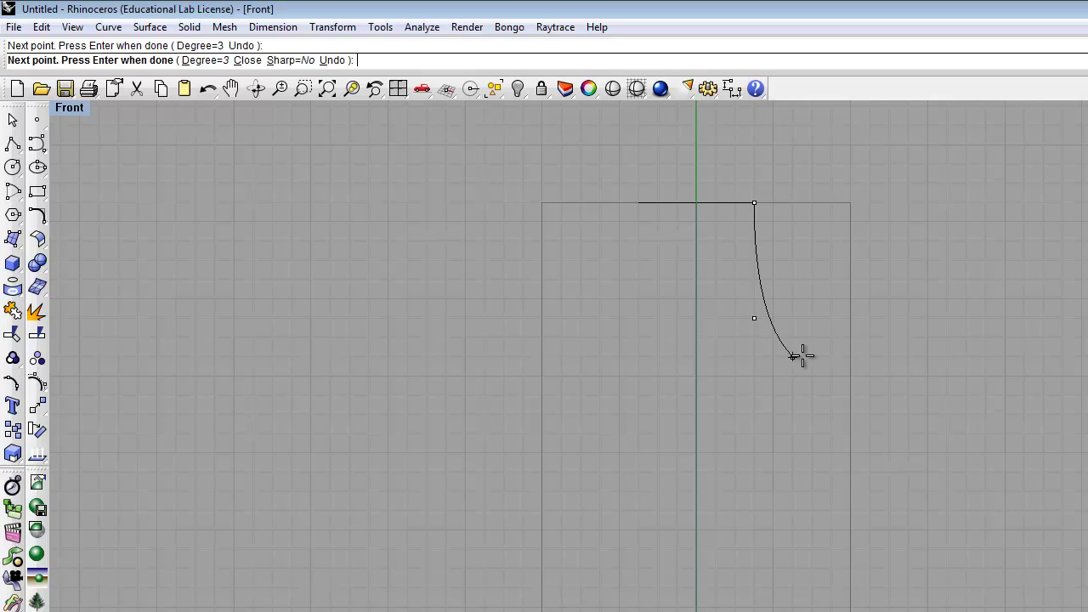
{"action": "left_click", "coordinate": [831, 414]}
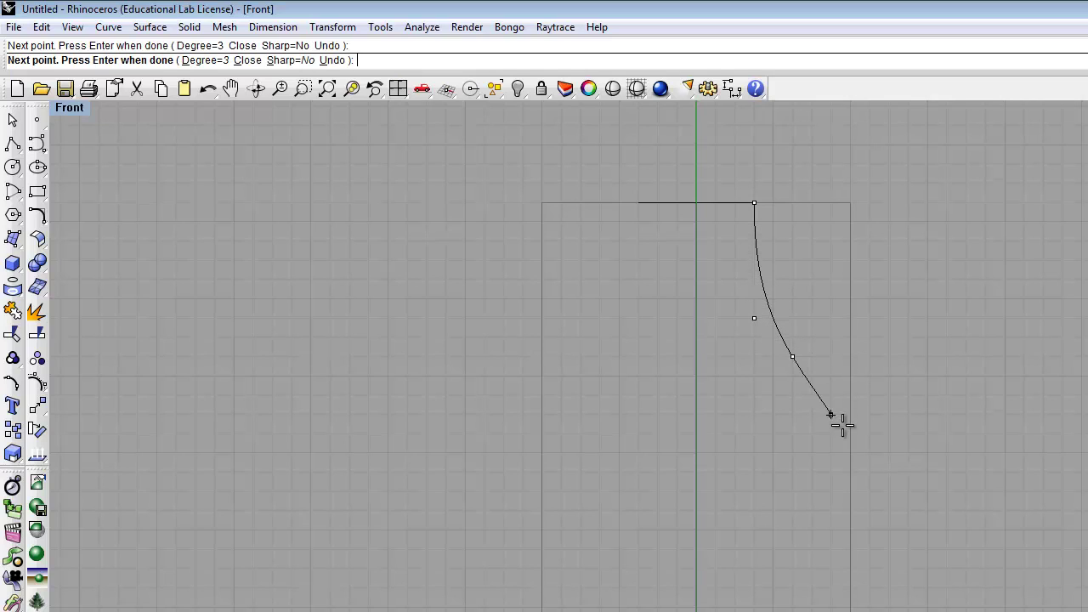
{"action": "left_click", "coordinate": [850, 470]}
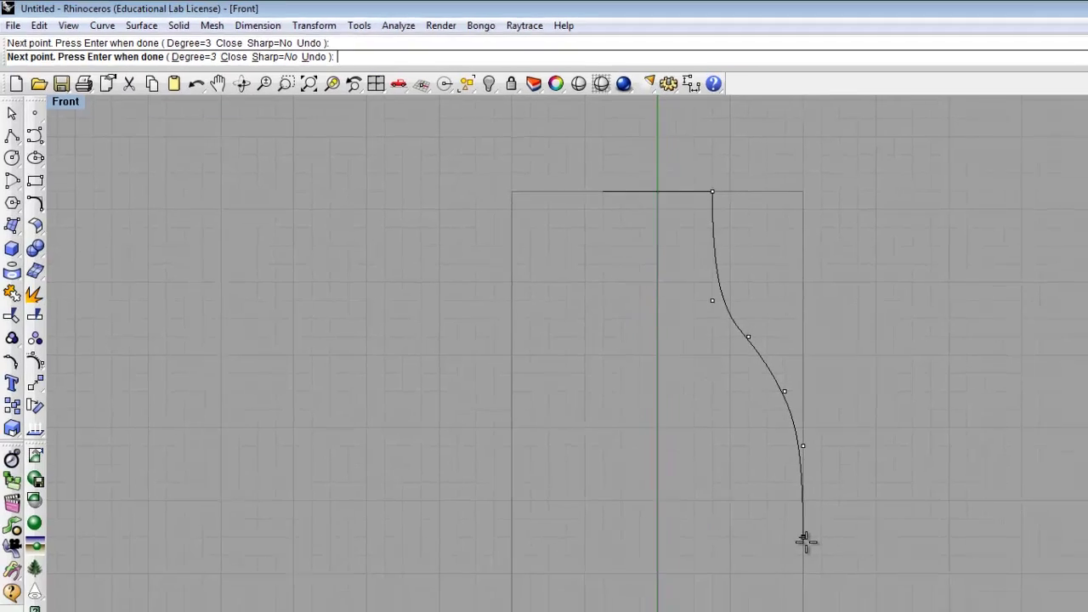
{"action": "left_click", "coordinate": [801, 536]}
{"action": "left_click", "coordinate": [802, 611]}
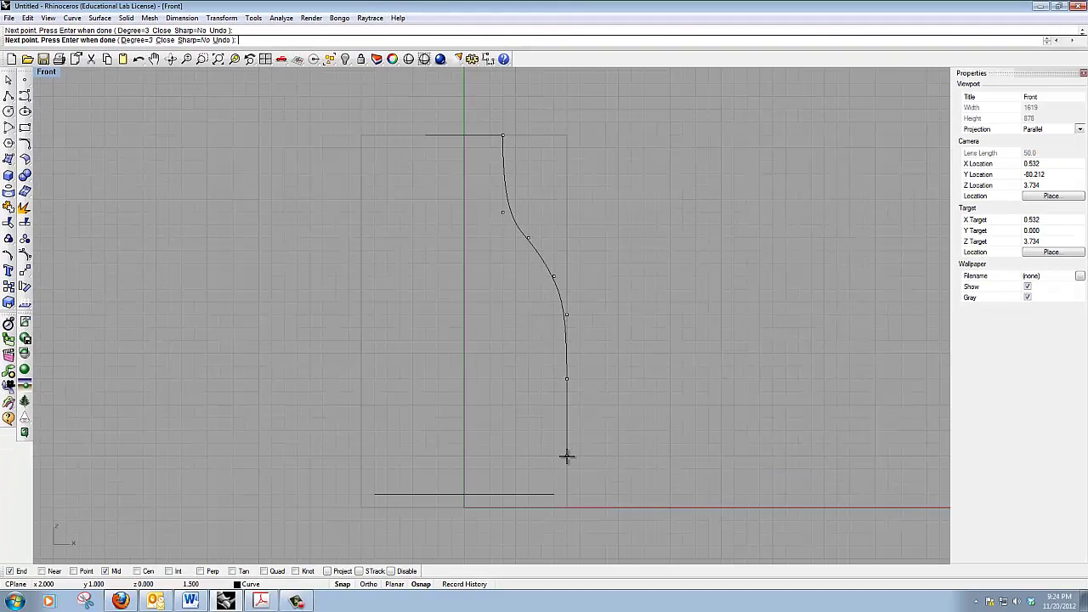
{"action": "left_click", "coordinate": [569, 509]}
Continue the profile curve around the bottom corner, inward along the baseline and up to the base ellipse's end, and finish it.
{"action": "scroll", "coordinate": [569, 509], "scroll_direction": "up", "scroll_amount": 5}
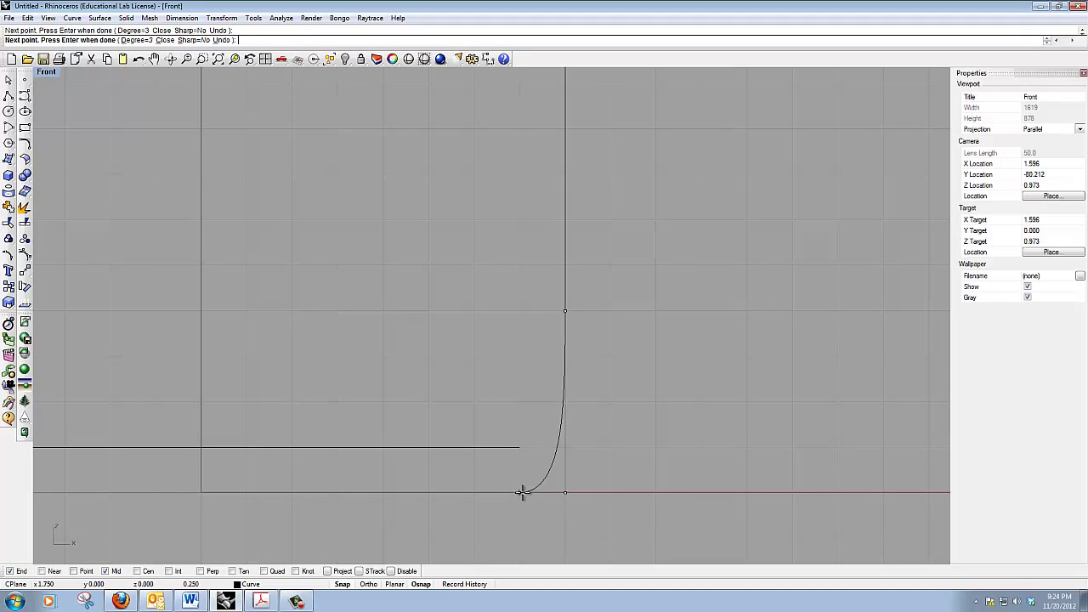
{"action": "left_click", "coordinate": [519, 492]}
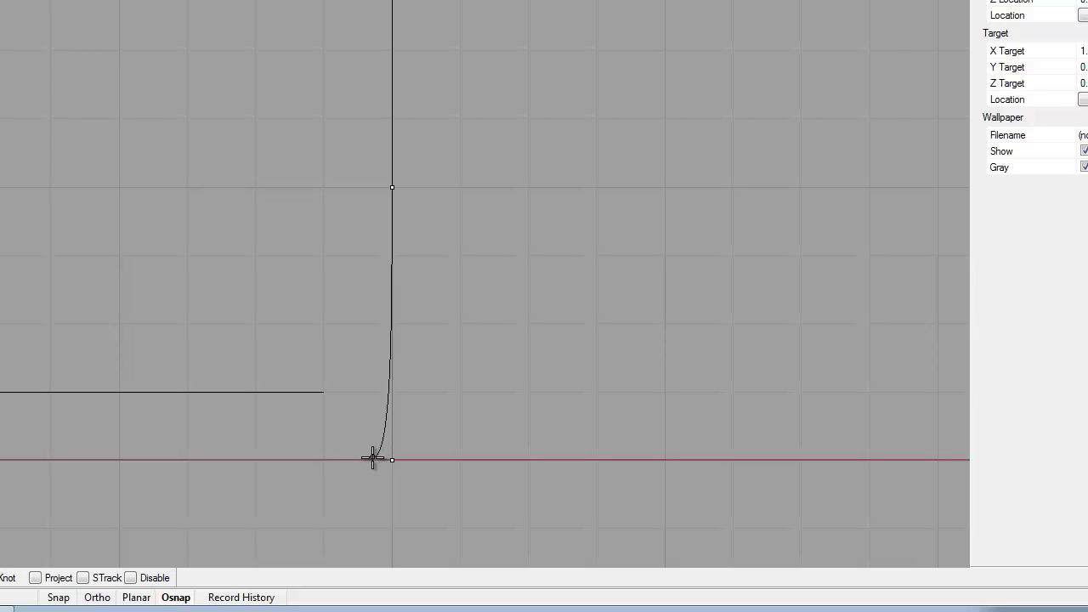
{"action": "left_click", "coordinate": [373, 457]}
{"action": "left_click", "coordinate": [335, 459]}
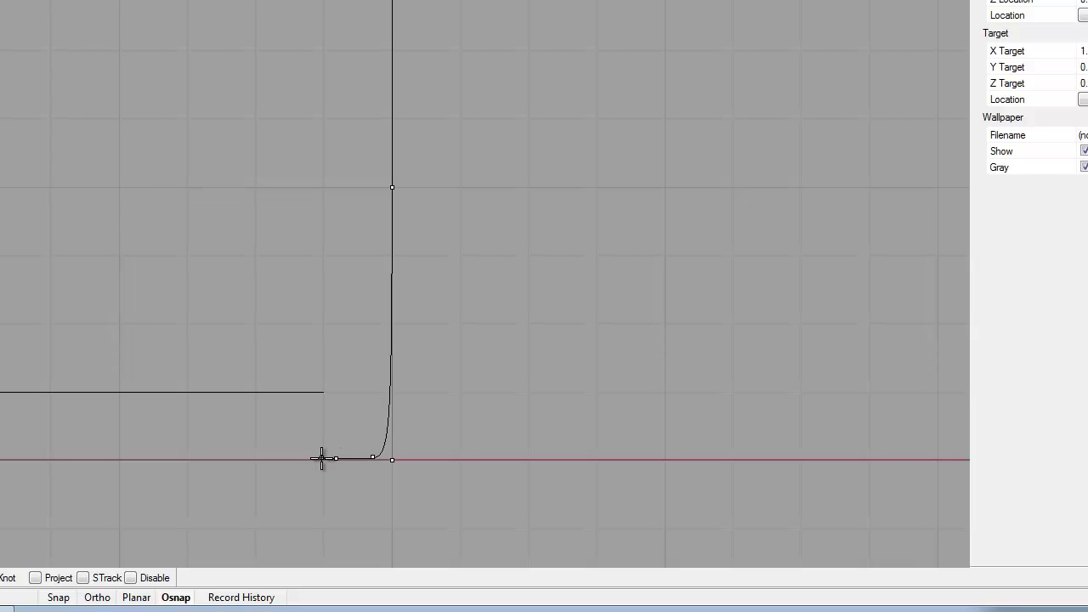
{"action": "left_click", "coordinate": [325, 458]}
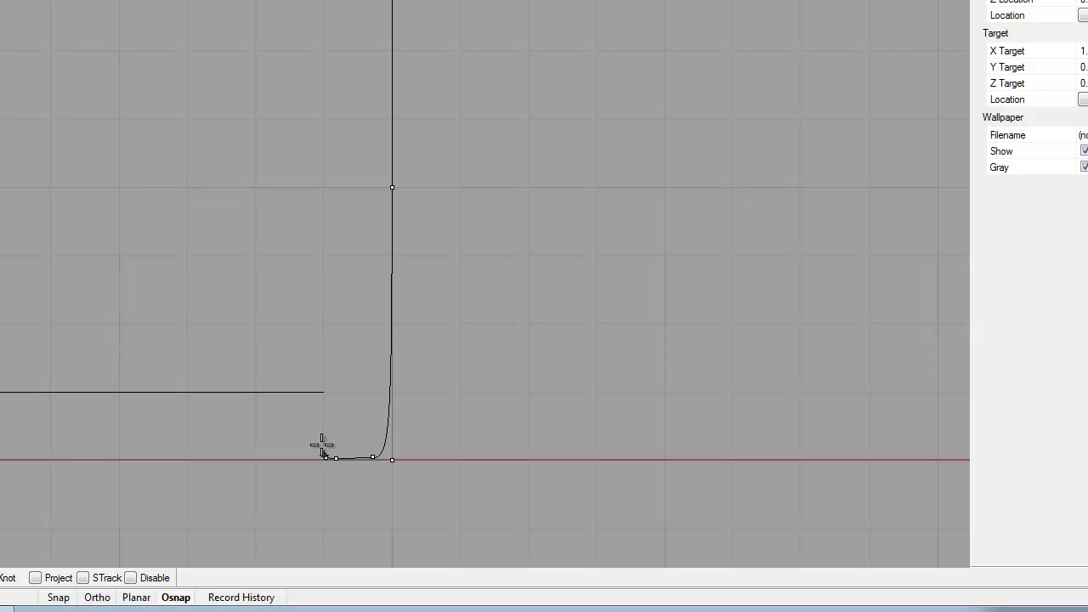
{"action": "left_click", "coordinate": [323, 392]}
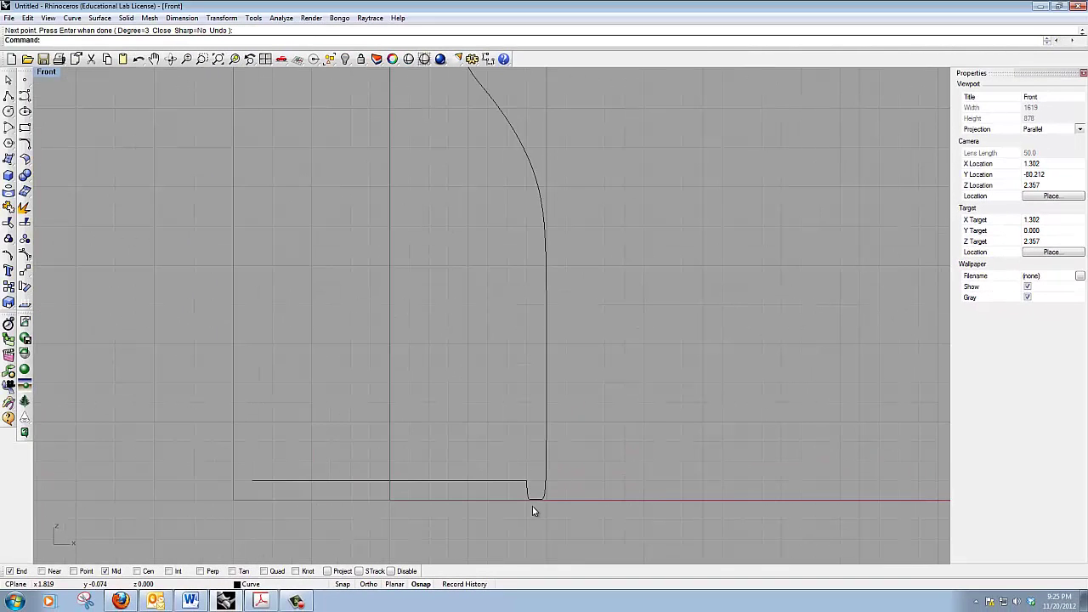
{"action": "scroll", "coordinate": [532, 506], "scroll_direction": "down", "scroll_amount": 3}
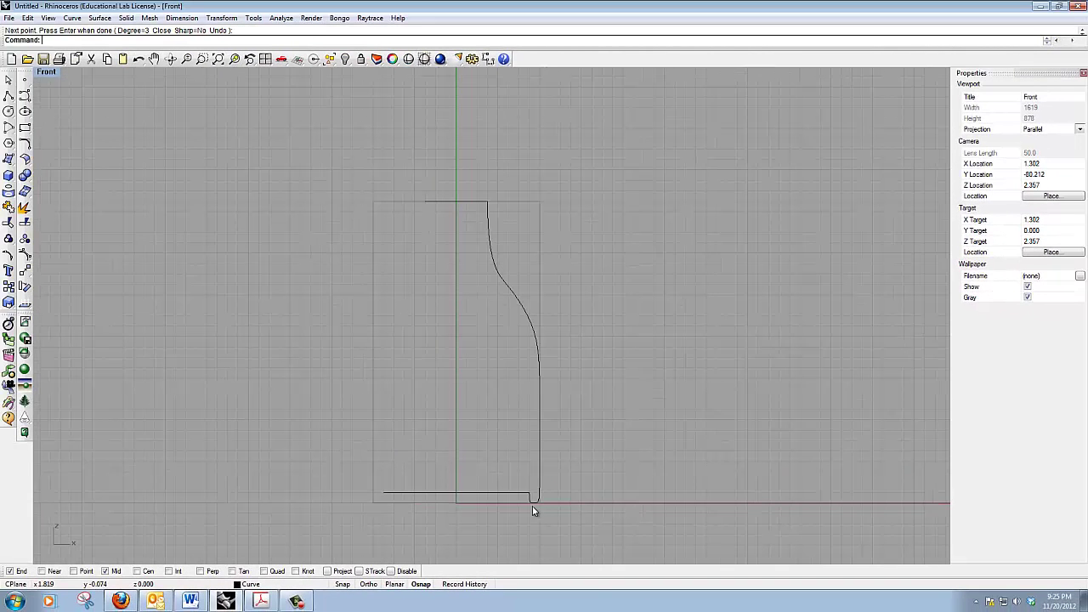
{"action": "scroll", "coordinate": [519, 508], "scroll_direction": "up", "scroll_amount": 2}
{"action": "left_click", "coordinate": [516, 509]}
{"action": "key", "text": "Return"}
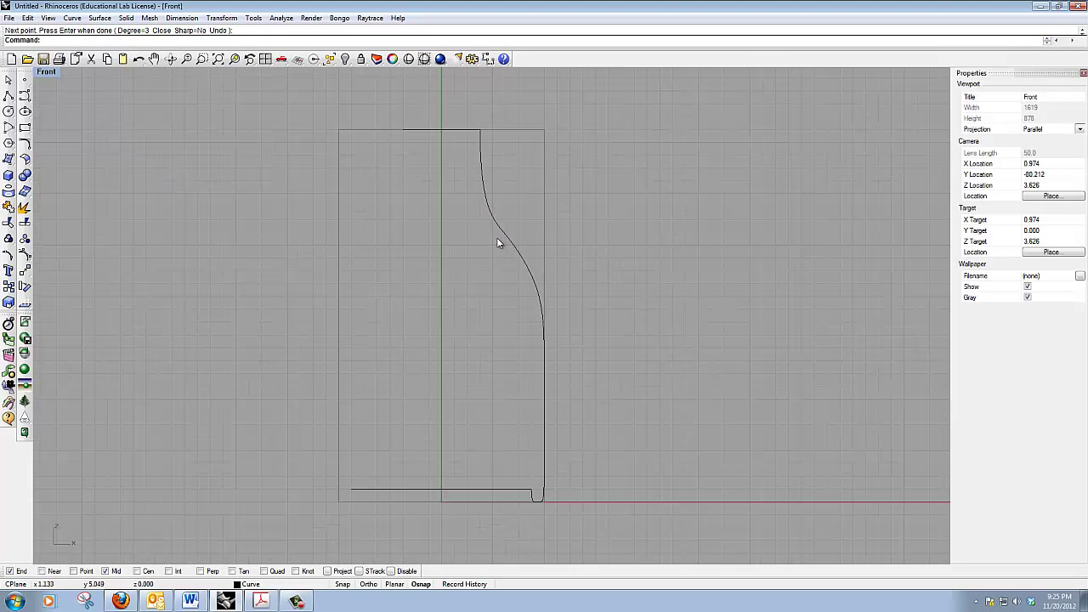
Mirror a copy of the side profile curve across the bottle's vertical centre axis, starting the mirror plane at the neck circle's centre.
{"action": "left_click", "coordinate": [504, 237]}
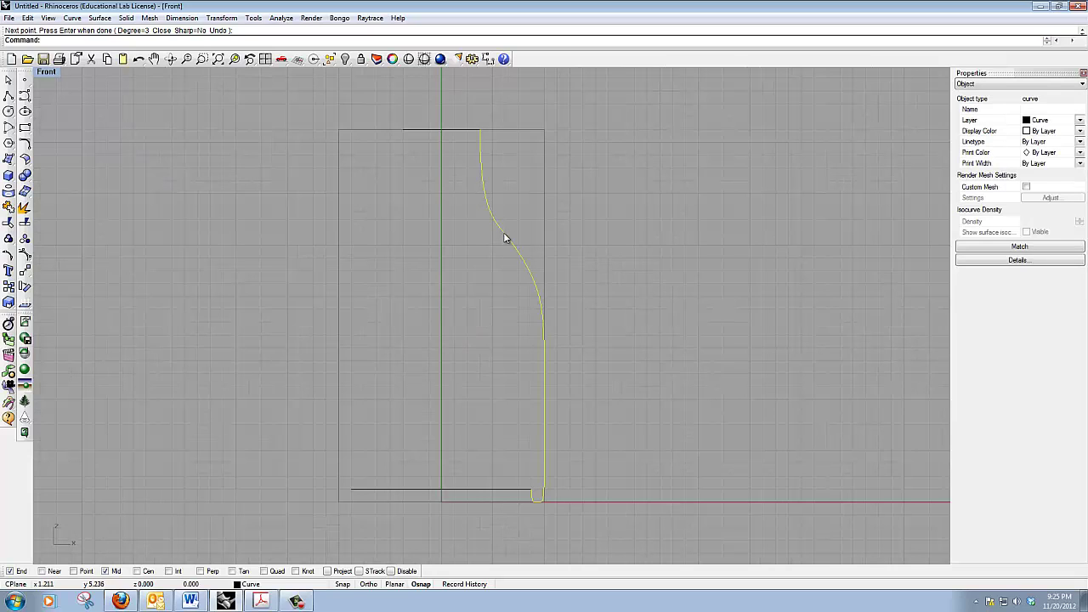
{"action": "left_click", "coordinate": [221, 18]}
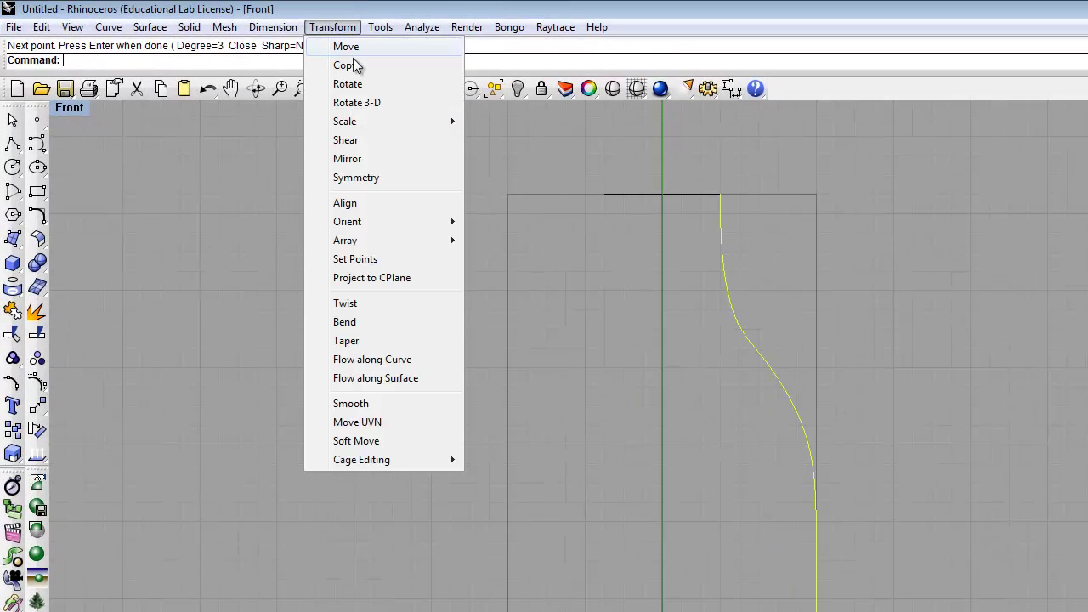
{"action": "left_click", "coordinate": [356, 162]}
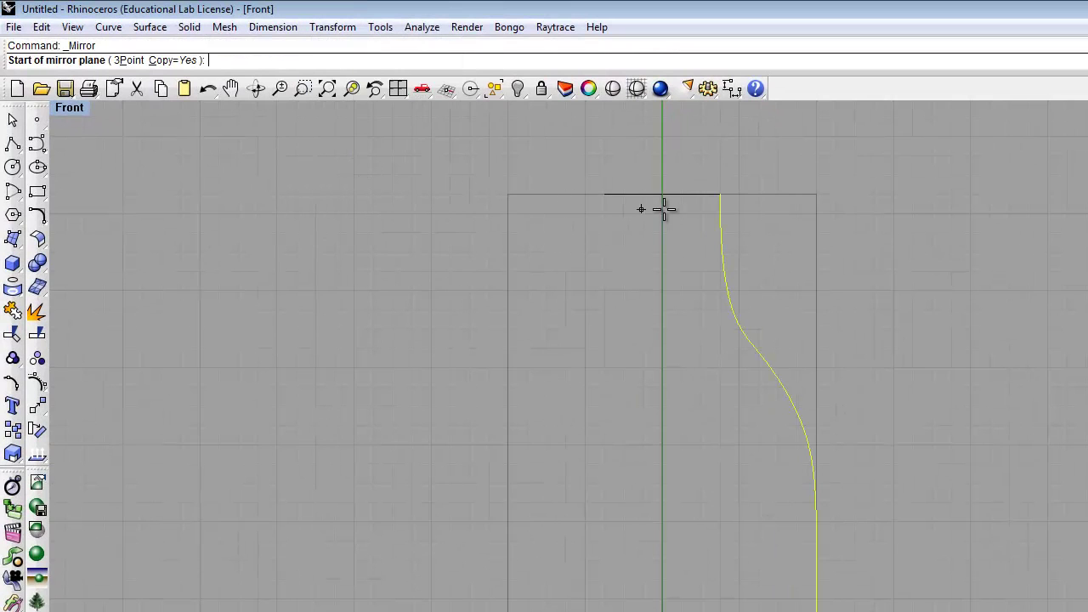
{"action": "left_click", "coordinate": [664, 194]}
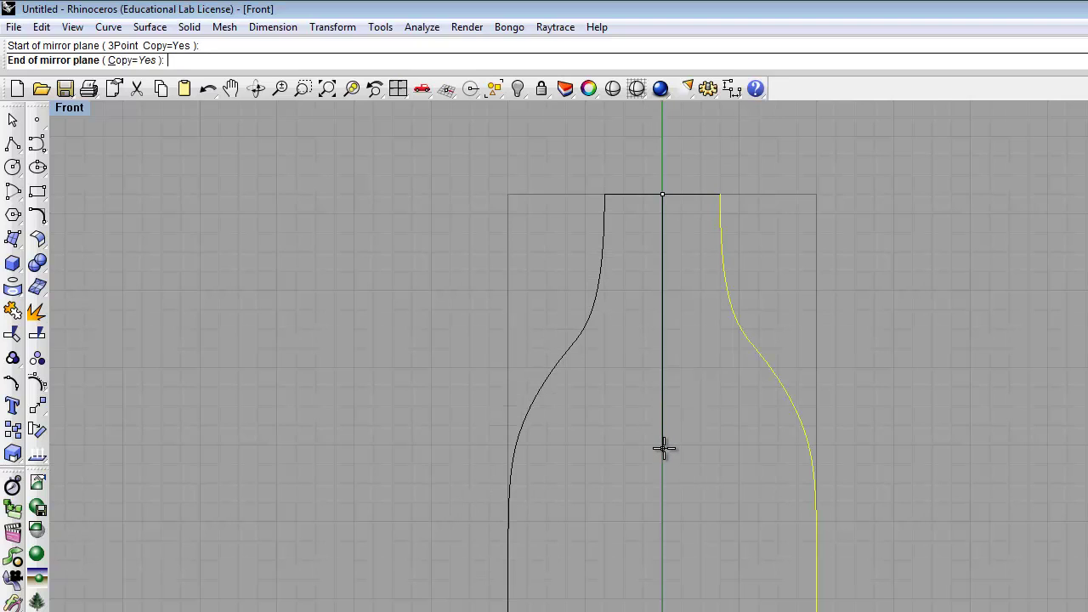
{"action": "left_click", "coordinate": [663, 448]}
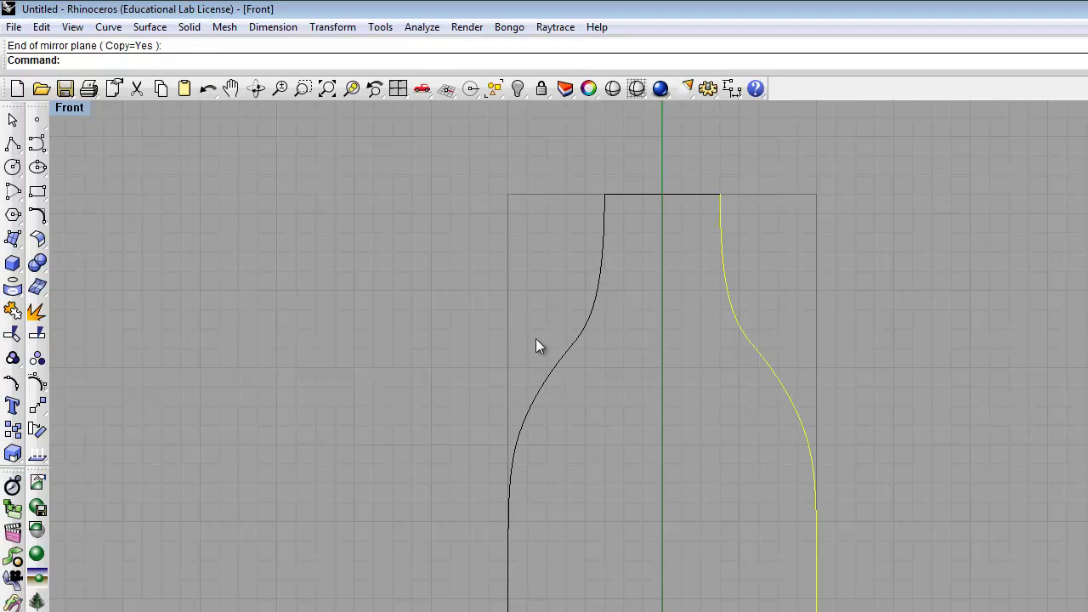
Restore the four-viewport layout, deselect the profile curve and maximize the Right viewport.
{"action": "double_click", "coordinate": [70, 109]}
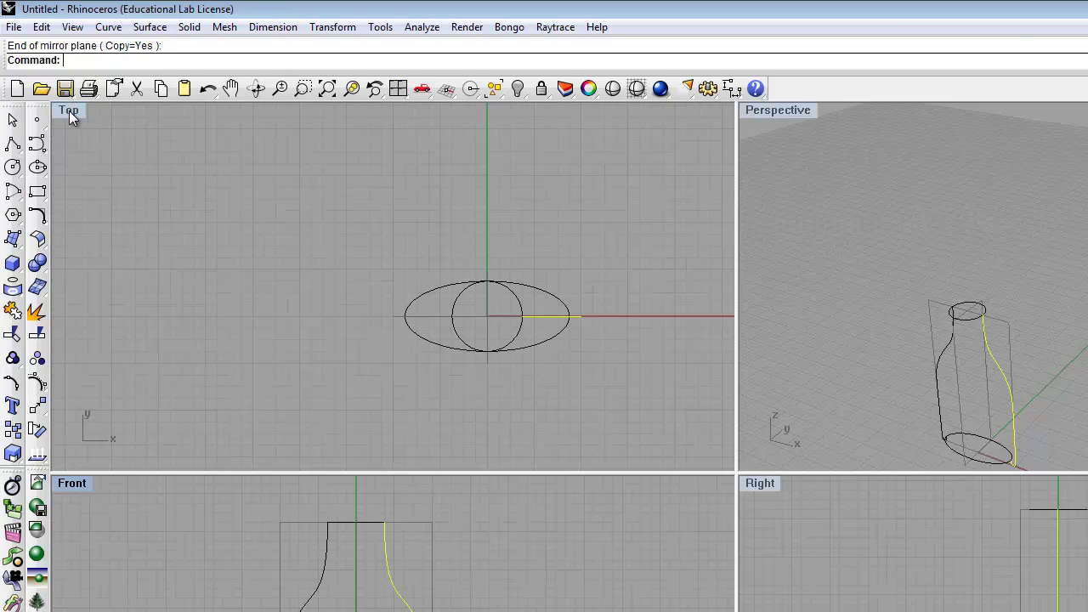
{"action": "left_click", "coordinate": [804, 520]}
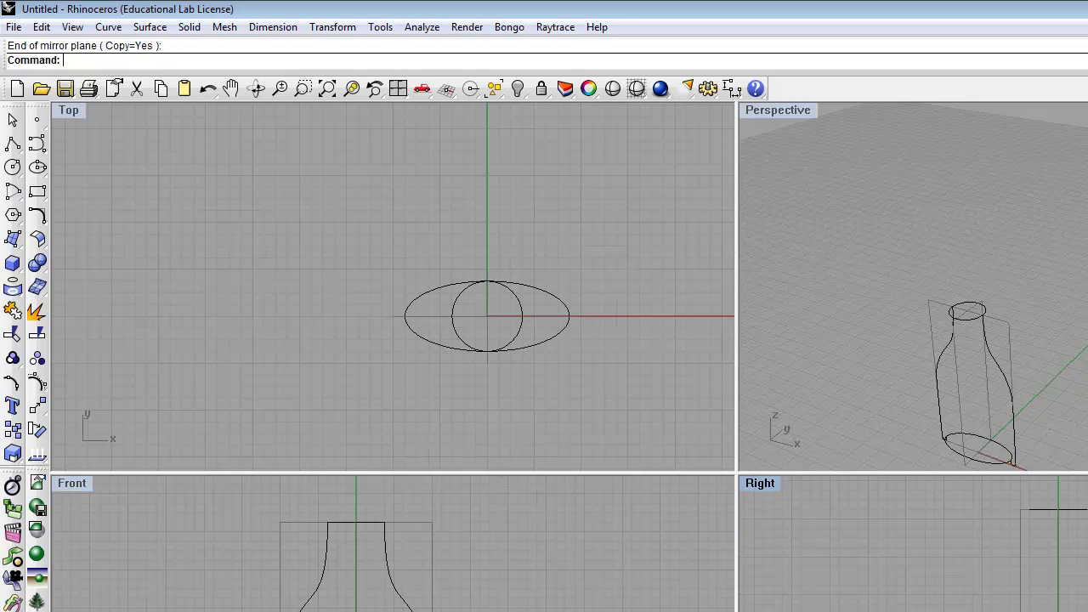
{"action": "double_click", "coordinate": [759, 484]}
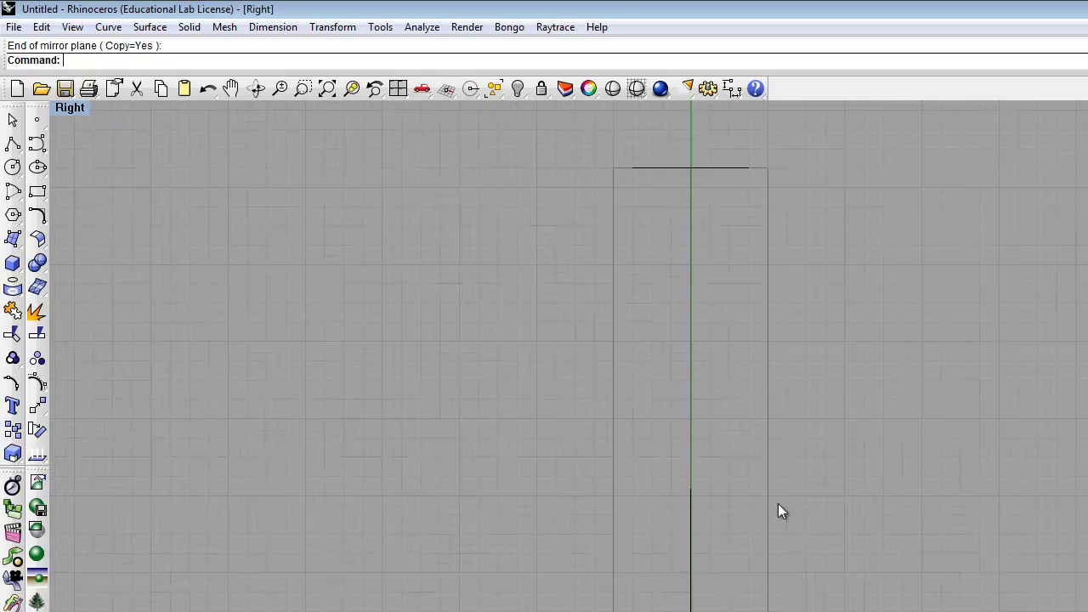
Start a control-point curve in the Right view at the neck circle's edge and run it down to the narrow reference rectangle's lower corner.
{"action": "left_click", "coordinate": [108, 27]}
{"action": "mouse_move", "coordinate": [186, 167]}
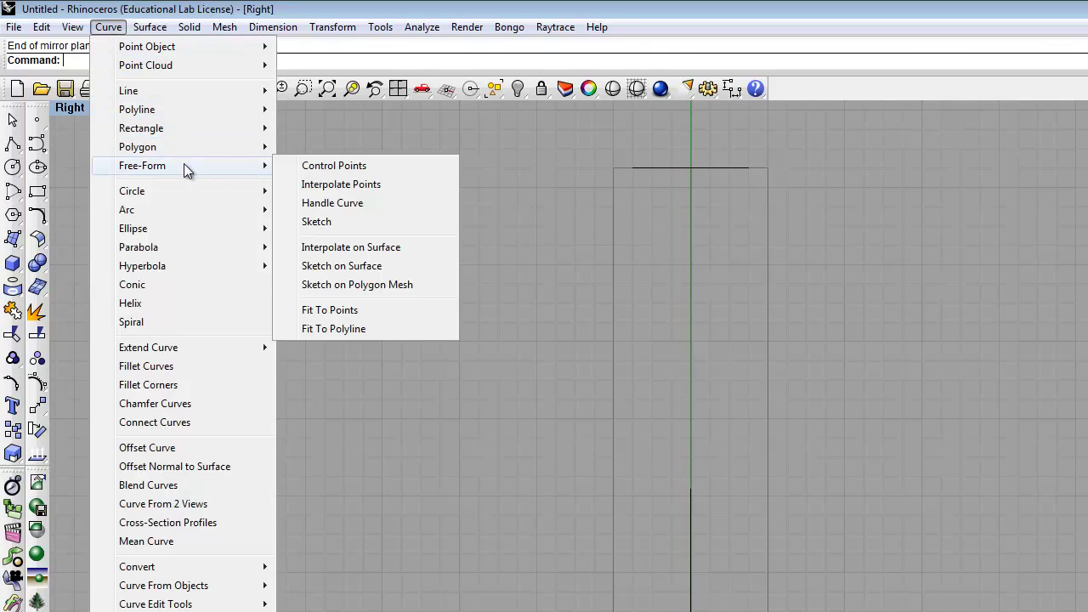
{"action": "left_click", "coordinate": [311, 166]}
{"action": "left_click", "coordinate": [748, 167]}
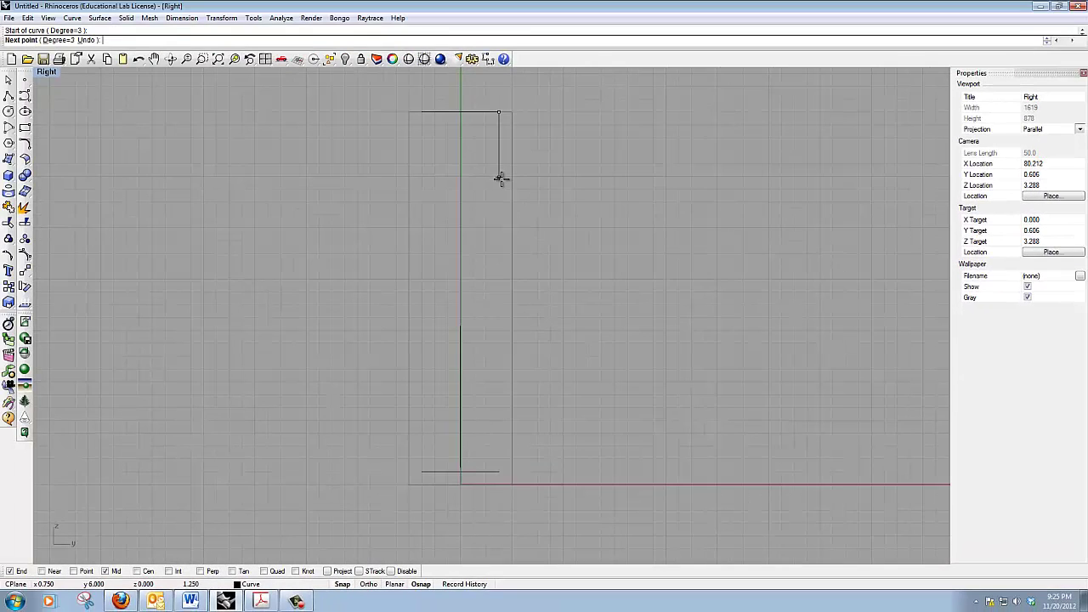
{"action": "left_click", "coordinate": [500, 177]}
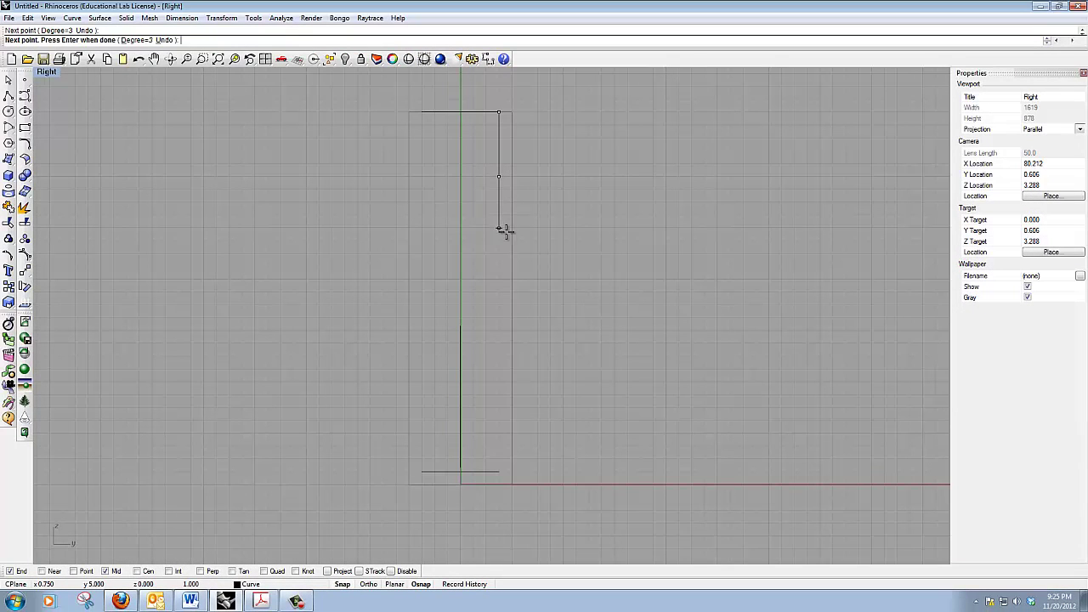
{"action": "scroll", "coordinate": [508, 240], "scroll_direction": "up", "scroll_amount": 5}
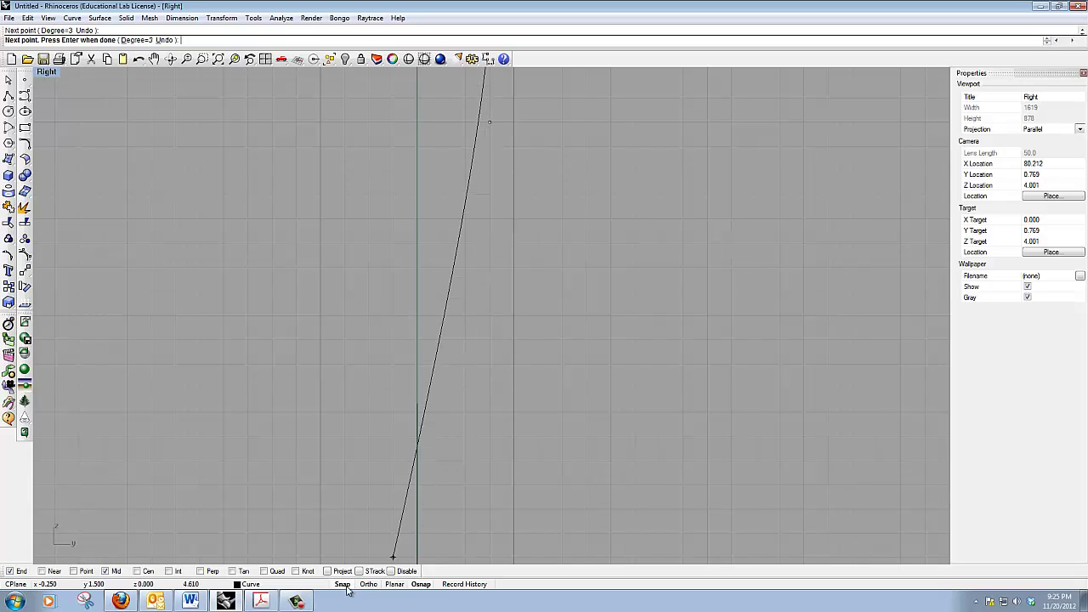
{"action": "left_click", "coordinate": [502, 195]}
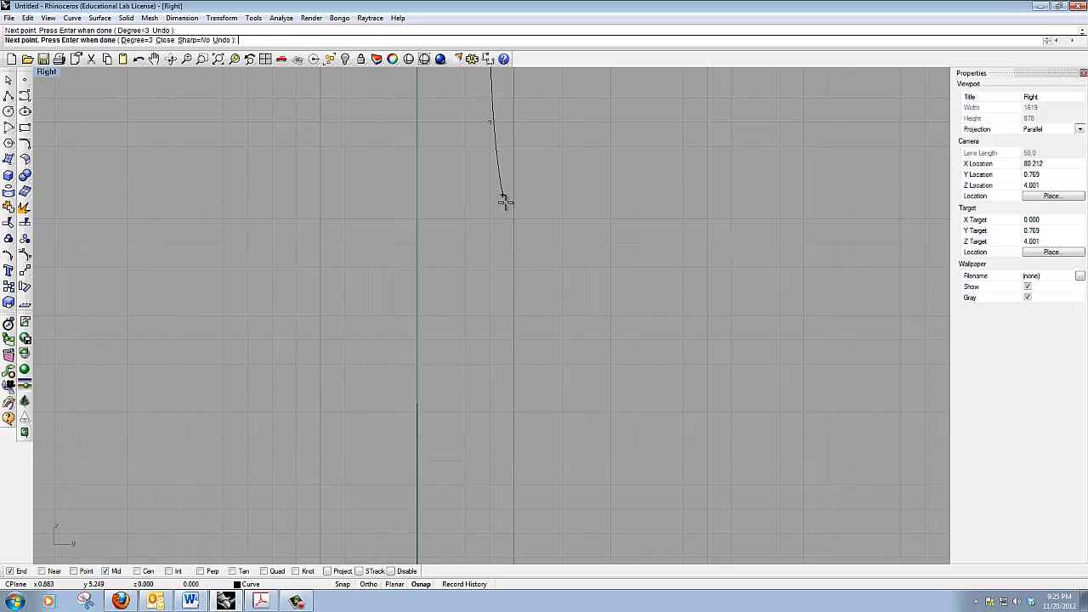
{"action": "left_click", "coordinate": [512, 329]}
{"action": "scroll", "coordinate": [513, 328], "scroll_direction": "down", "scroll_amount": 4}
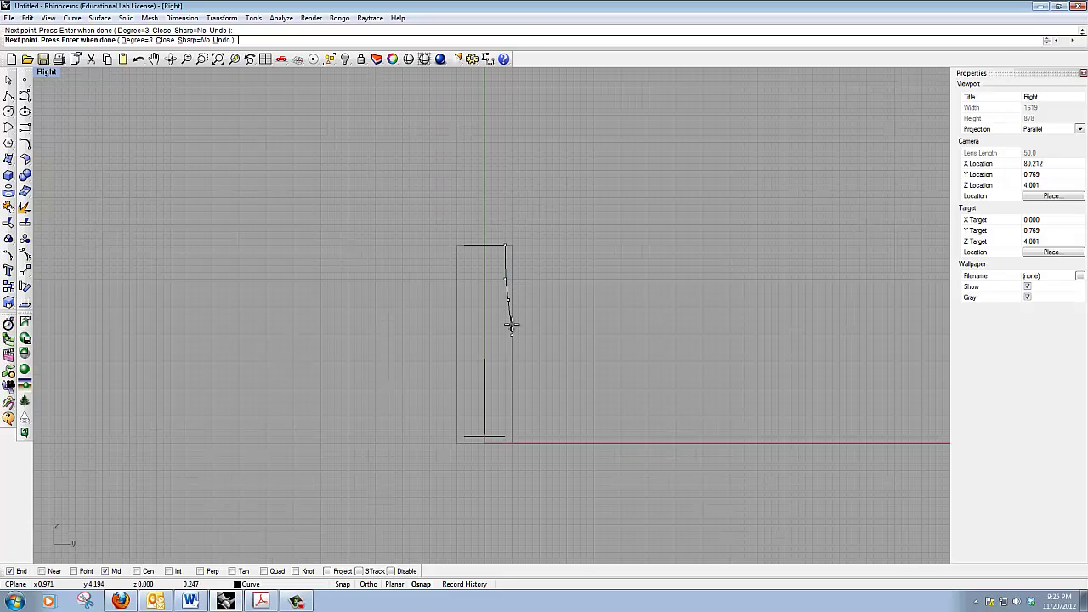
{"action": "scroll", "coordinate": [514, 416], "scroll_direction": "up", "scroll_amount": 2}
{"action": "scroll", "coordinate": [513, 431], "scroll_direction": "up", "scroll_amount": 2}
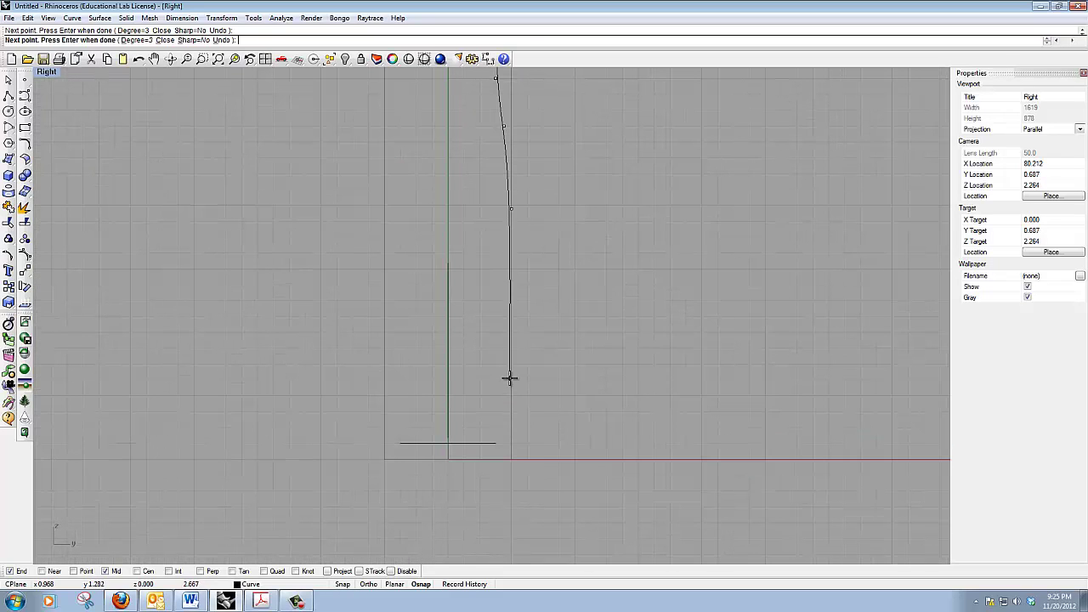
{"action": "scroll", "coordinate": [510, 463], "scroll_direction": "up", "scroll_amount": 3}
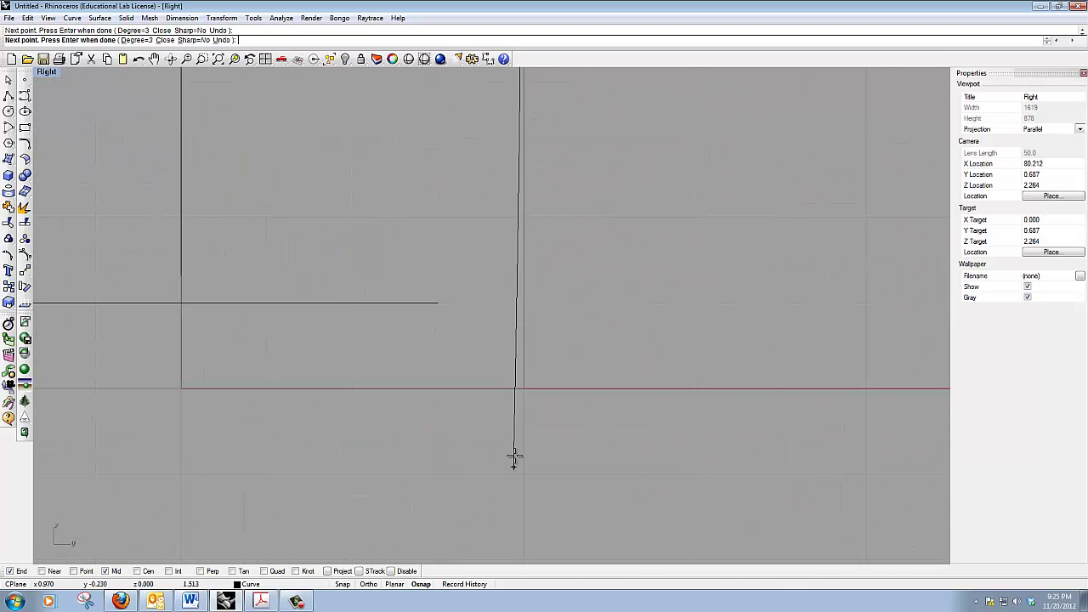
{"action": "left_click", "coordinate": [524, 388]}
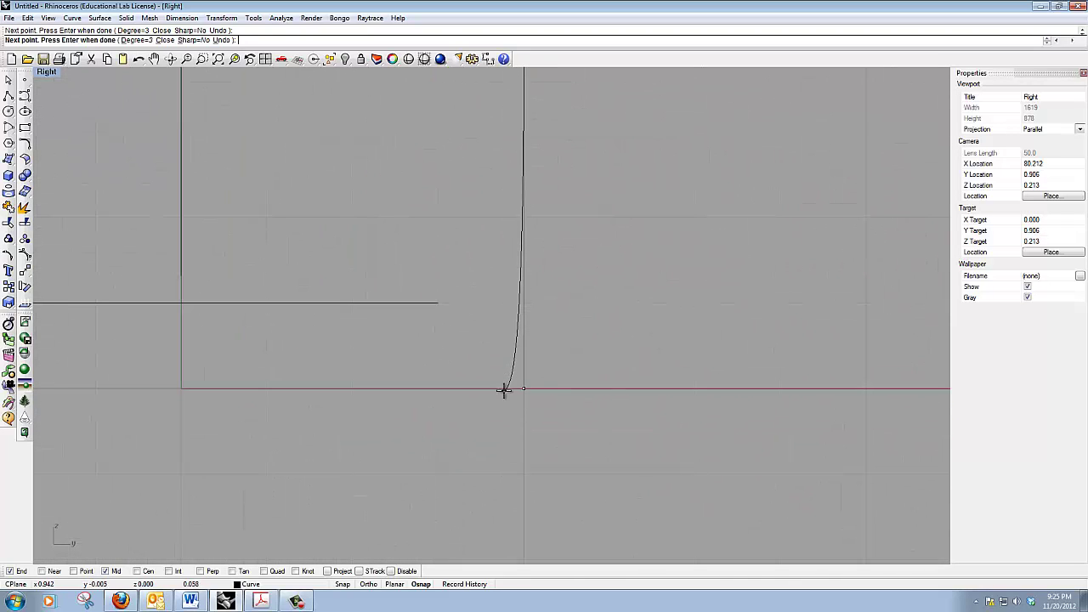
Run the Right-view profile curve around the narrow rectangle's lower corner, inward along the baseline and up to the base ellipse's edge, and finish it.
{"action": "left_click", "coordinate": [504, 387]}
{"action": "left_click", "coordinate": [465, 388]}
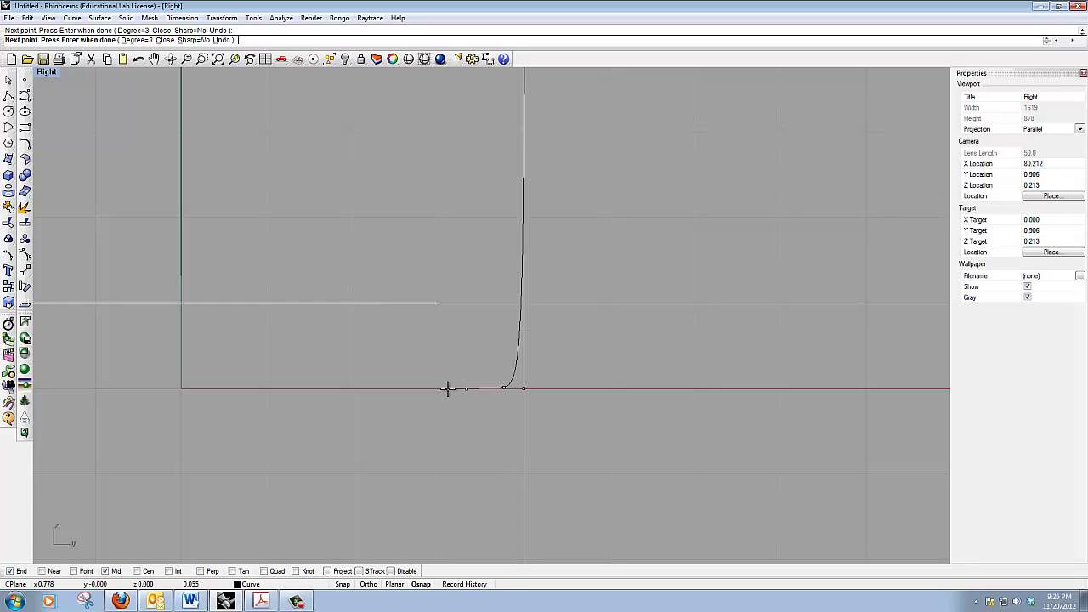
{"action": "left_click", "coordinate": [444, 388]}
{"action": "left_click", "coordinate": [437, 378]}
{"action": "left_click", "coordinate": [437, 326]}
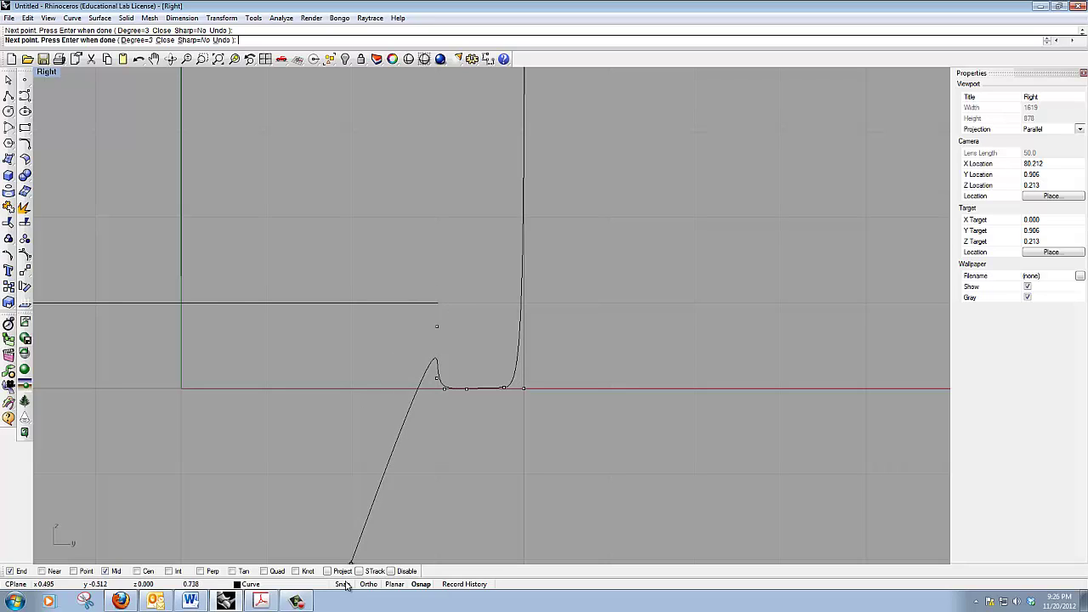
{"action": "left_click", "coordinate": [436, 305]}
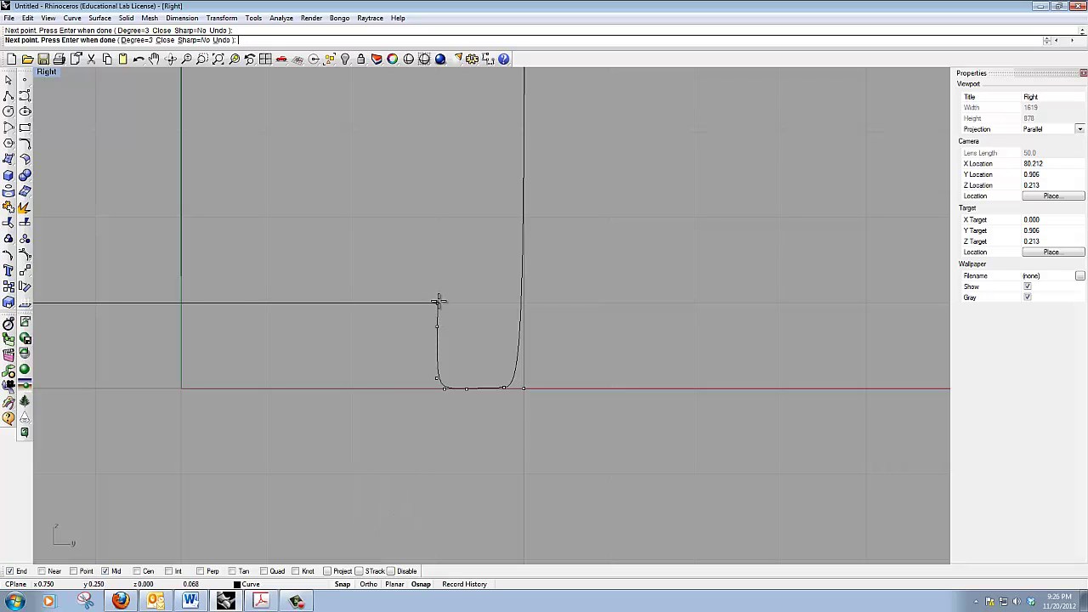
{"action": "key", "text": "Return"}
Mirror a copy of the Right-view profile curve across the bottle's vertical centre axis, starting the mirror plane at the neck circle's centre.
{"action": "left_click", "coordinate": [440, 375]}
{"action": "scroll", "coordinate": [440, 371], "scroll_direction": "down", "scroll_amount": 10}
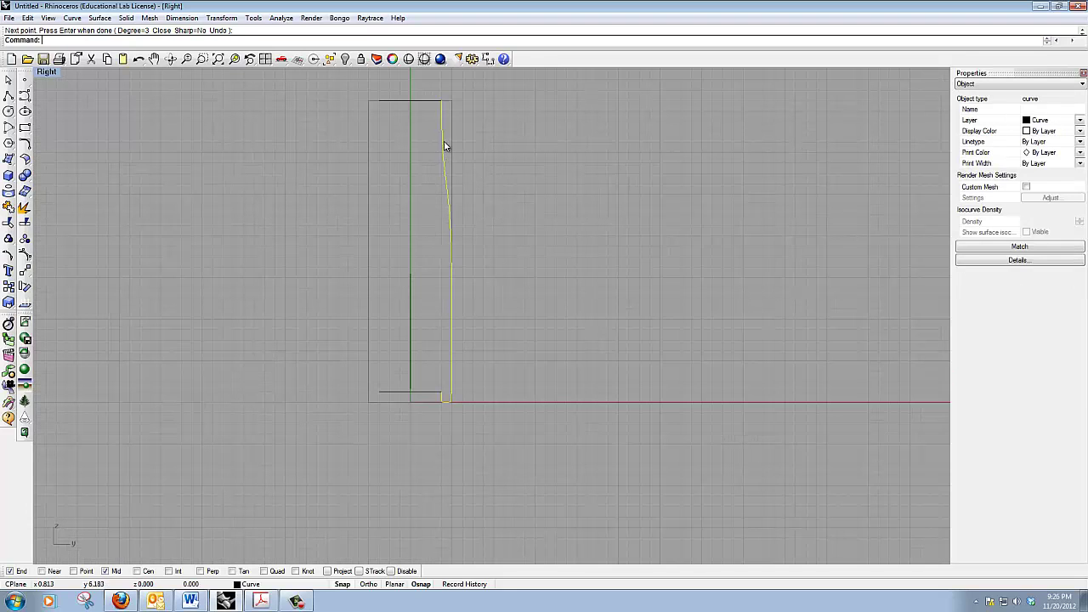
{"action": "left_click", "coordinate": [221, 18]}
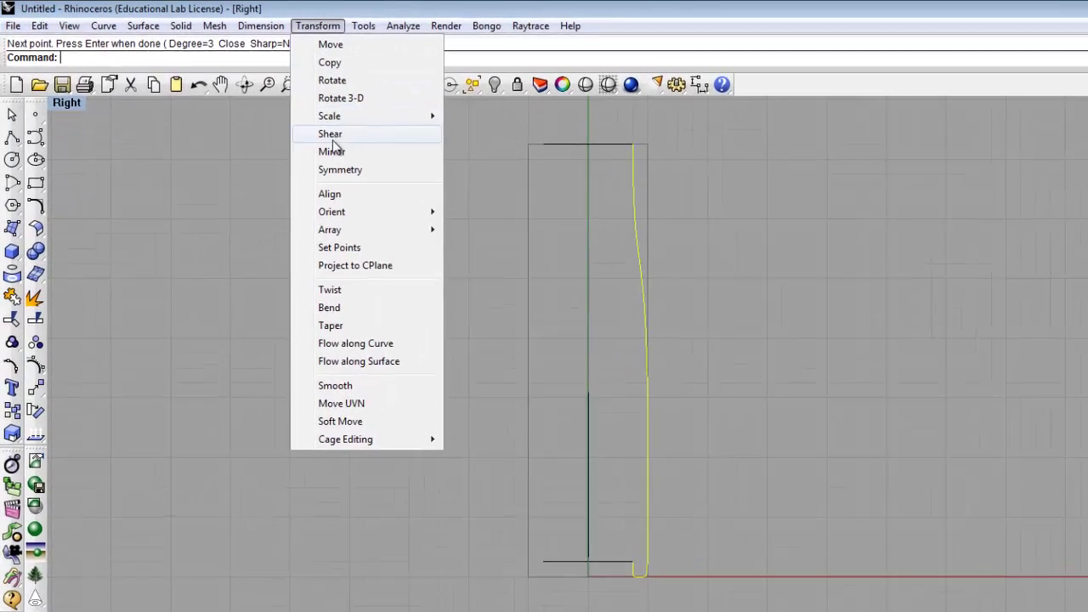
{"action": "left_click", "coordinate": [332, 151]}
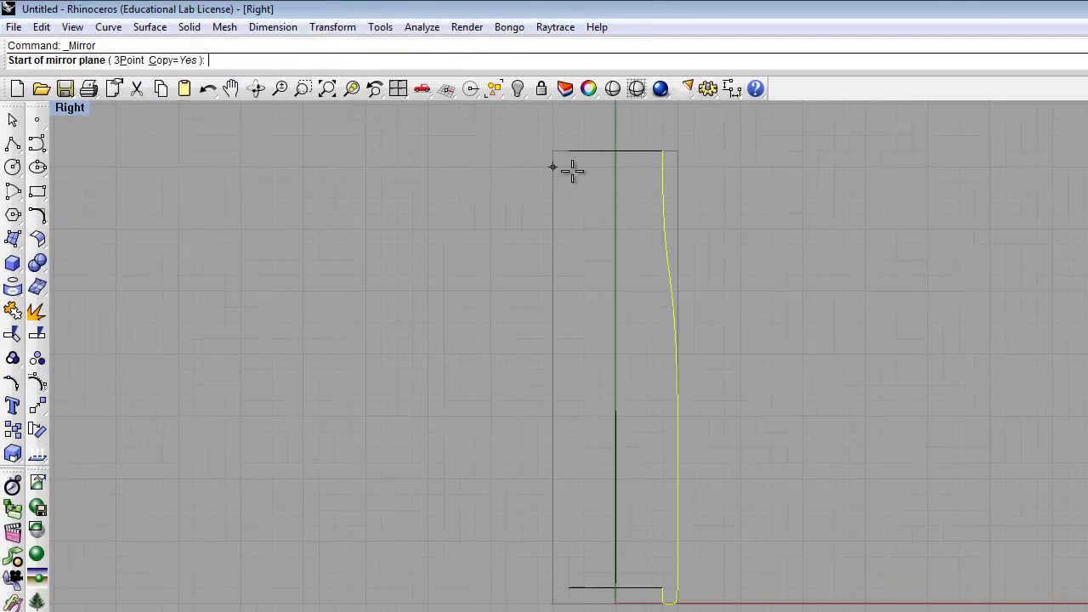
{"action": "left_click", "coordinate": [587, 144]}
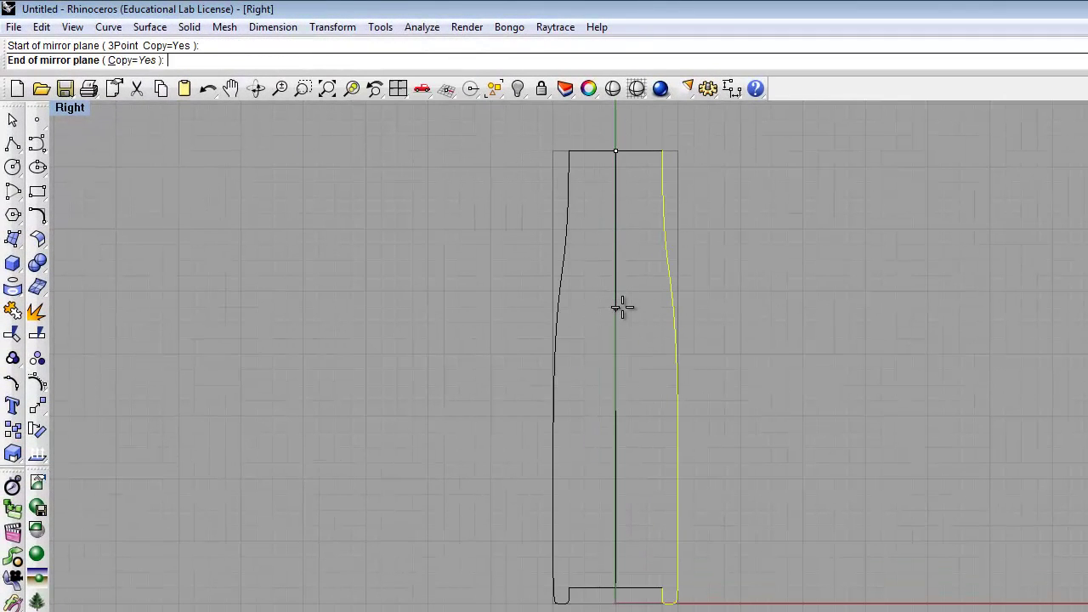
{"action": "left_click", "coordinate": [623, 316]}
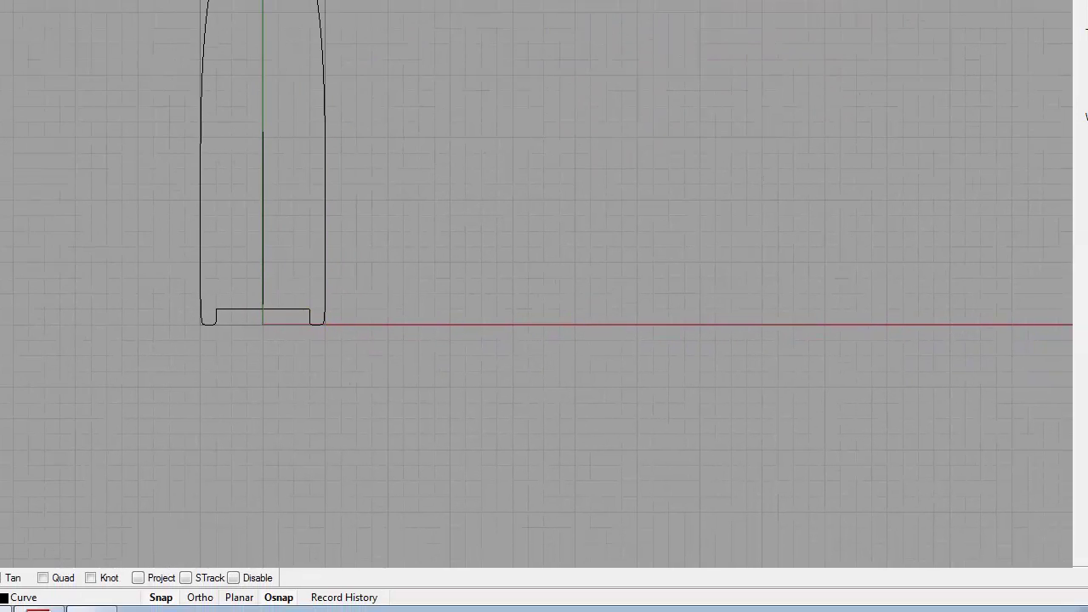
Restore the four-viewport layout and make Bottle the current layer.
{"action": "key", "text": "ctrl+m"}
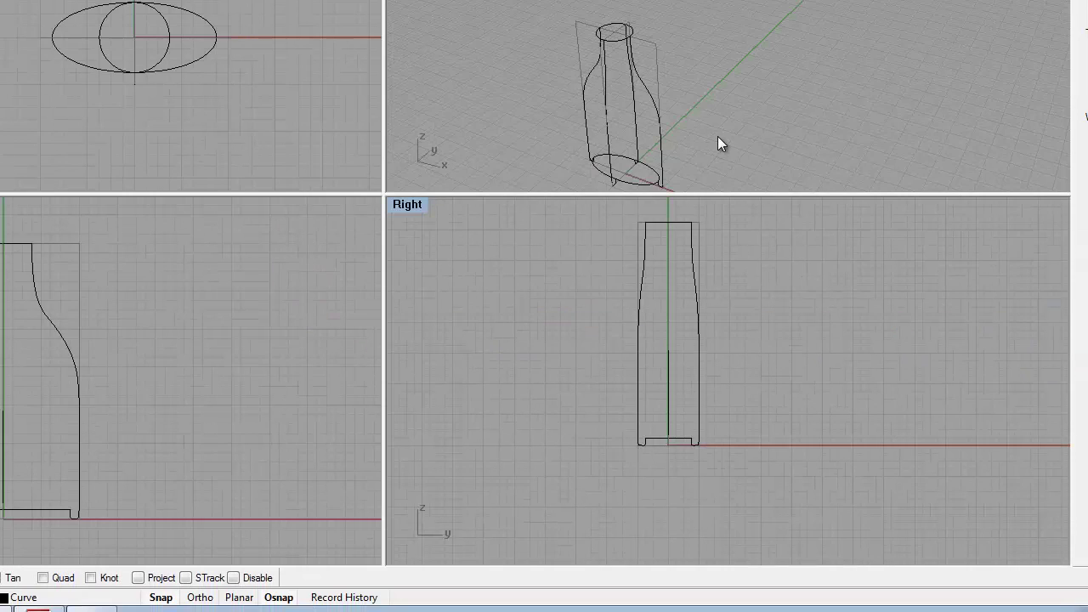
{"action": "right_click_drag", "start_coordinate": [688, 166], "coordinate": [712, 144]}
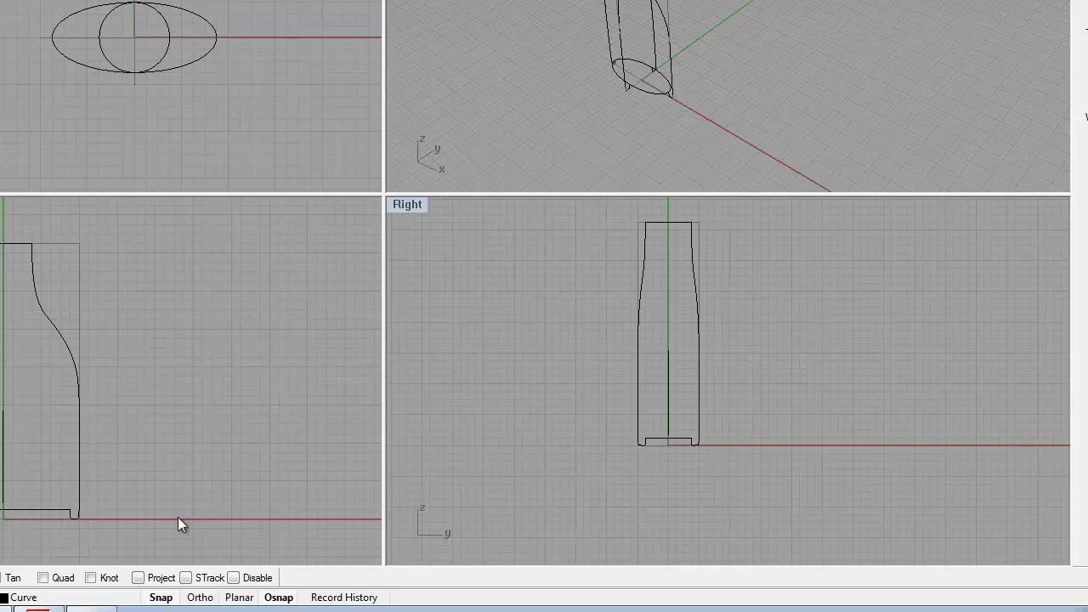
{"action": "left_click", "coordinate": [20, 597]}
{"action": "left_click", "coordinate": [55, 535]}
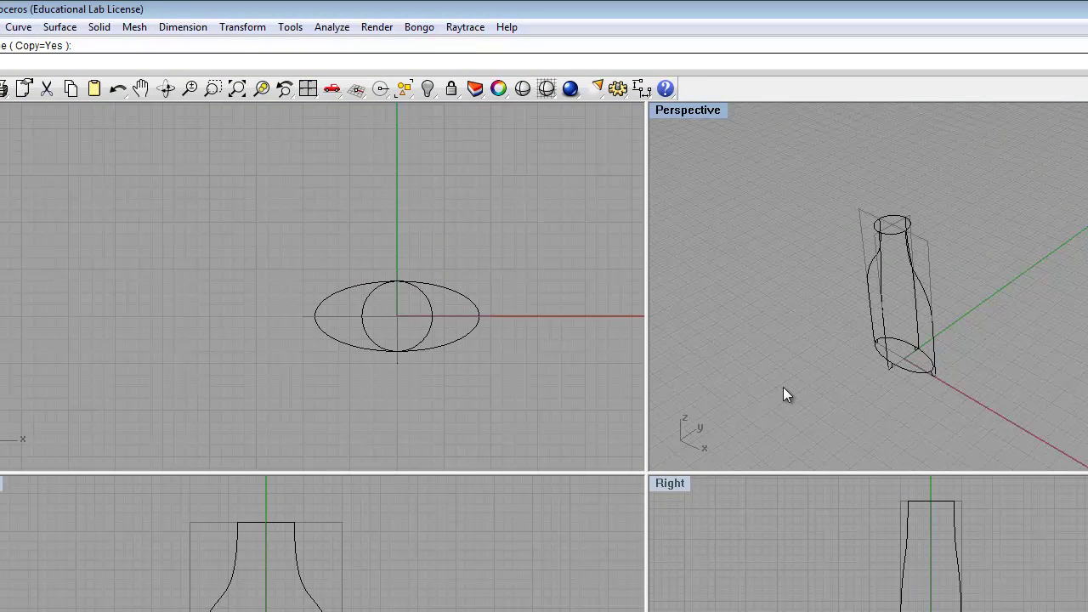
Start a loft through the four bottle profile curves, picking them in order around the bottle in the Perspective view.
{"action": "left_click", "coordinate": [60, 27]}
{"action": "left_click", "coordinate": [81, 65]}
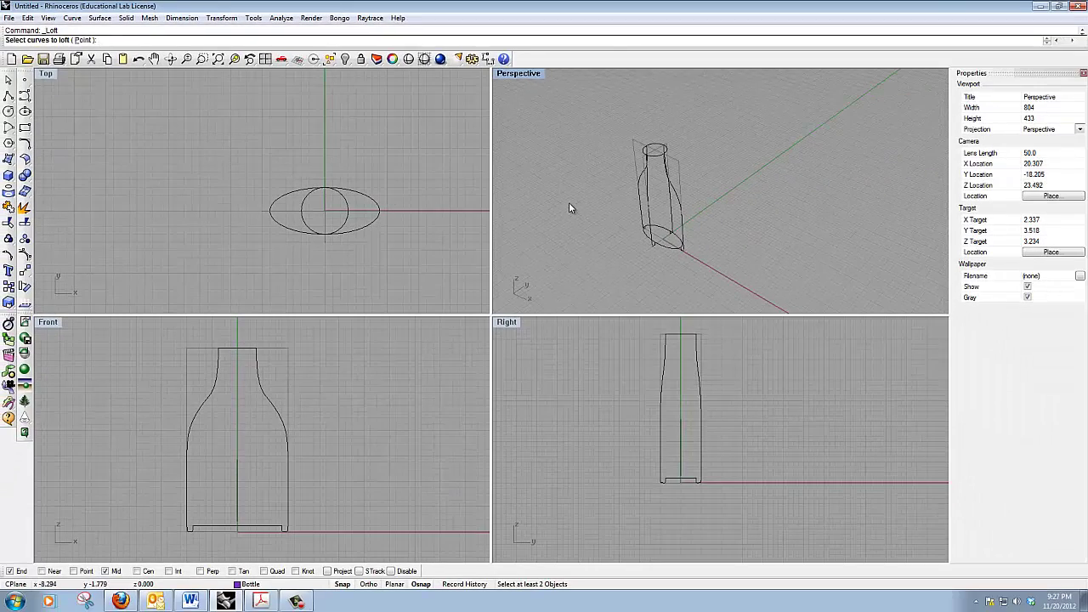
{"action": "scroll", "coordinate": [625, 175], "scroll_direction": "up", "scroll_amount": 8}
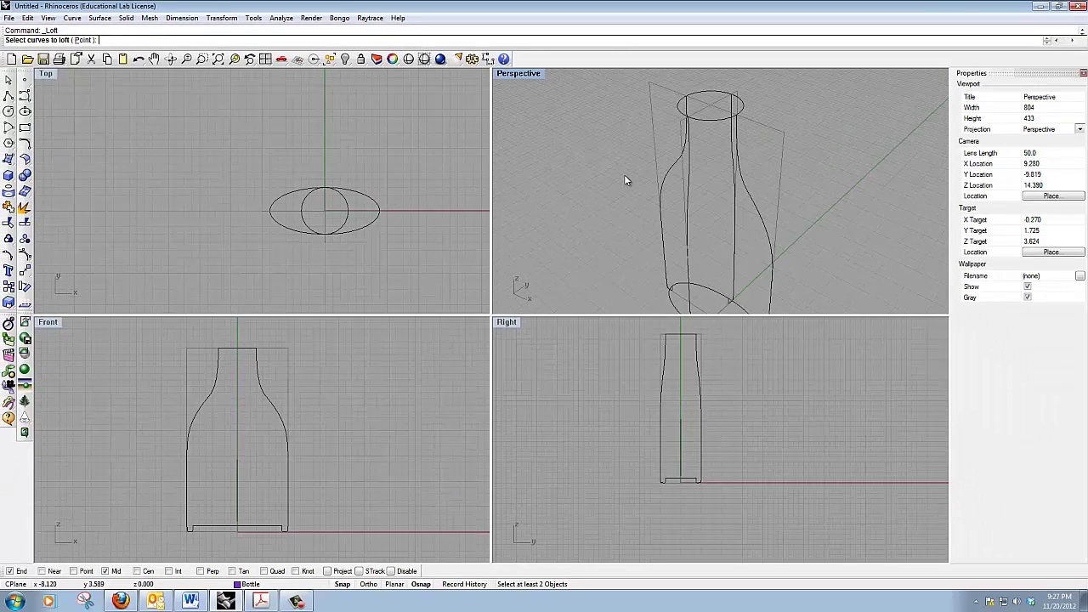
{"action": "right_click_drag", "start_coordinate": [738, 176], "coordinate": [696, 170]}
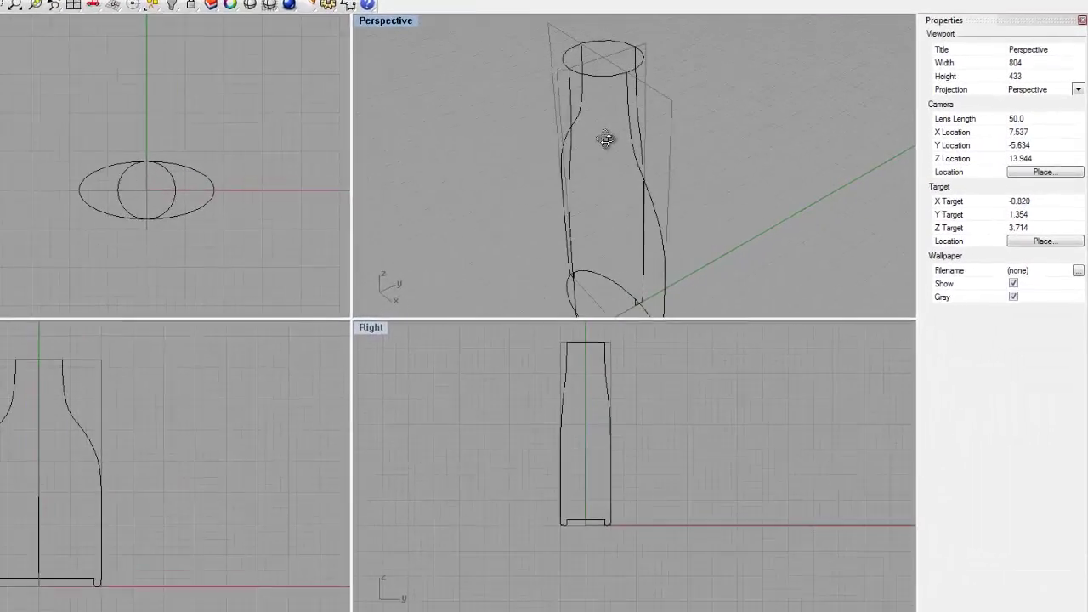
{"action": "right_click_drag", "start_coordinate": [606, 141], "coordinate": [617, 114]}
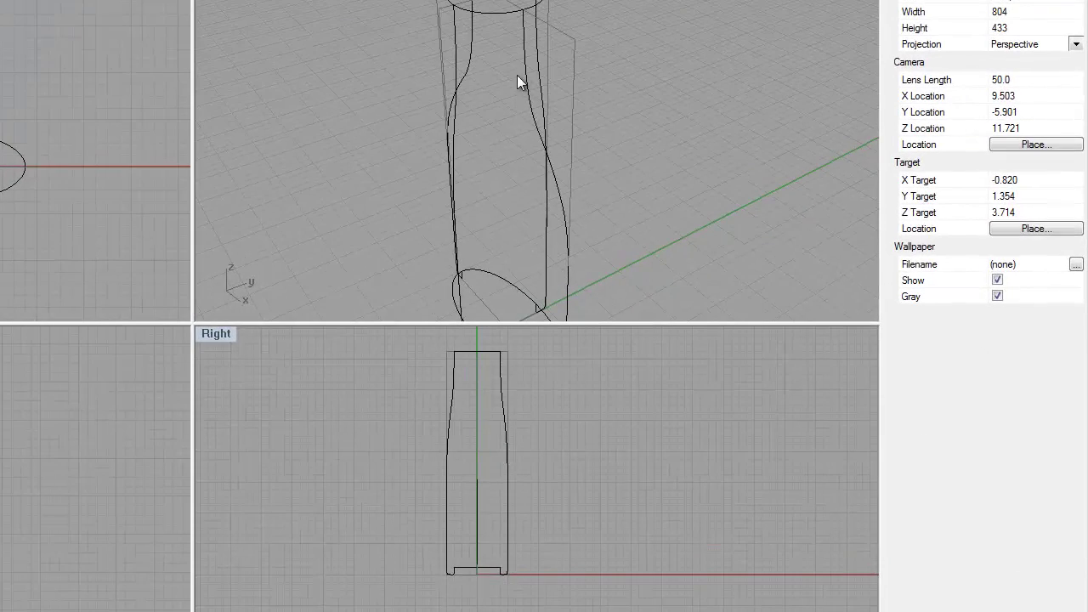
{"action": "left_click", "coordinate": [537, 34]}
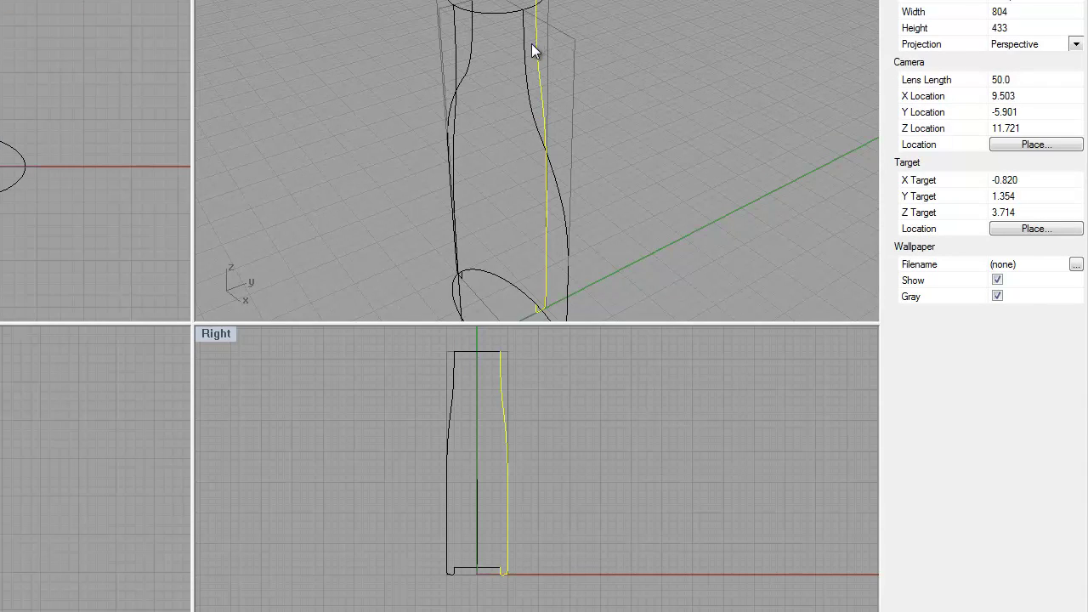
{"action": "left_click", "coordinate": [524, 57]}
{"action": "left_click", "coordinate": [524, 57]}
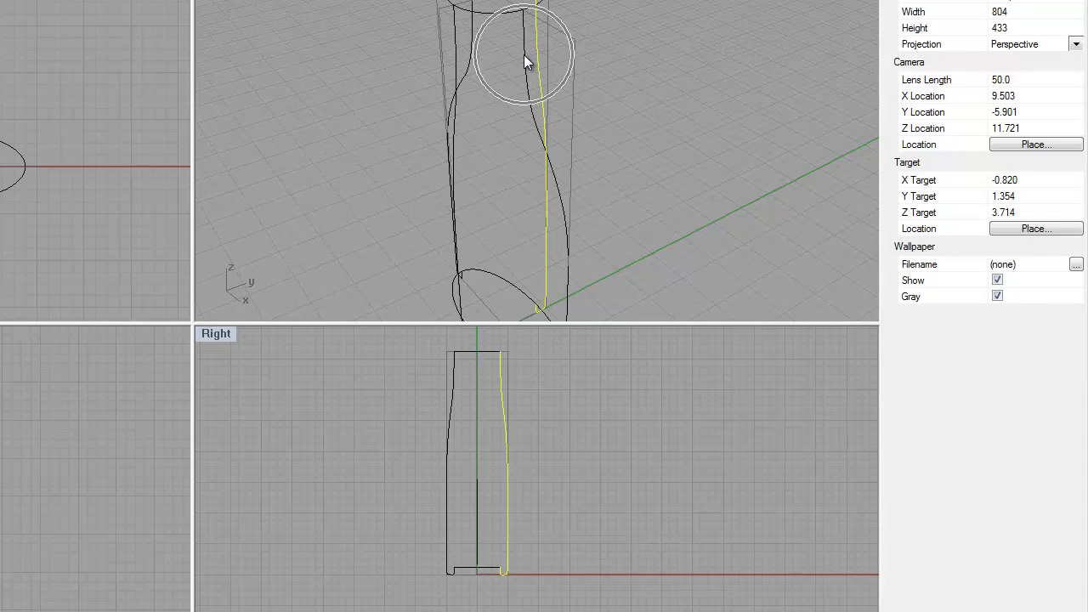
{"action": "left_click", "coordinate": [524, 57]}
{"action": "left_click", "coordinate": [524, 57], "text": "shift"}
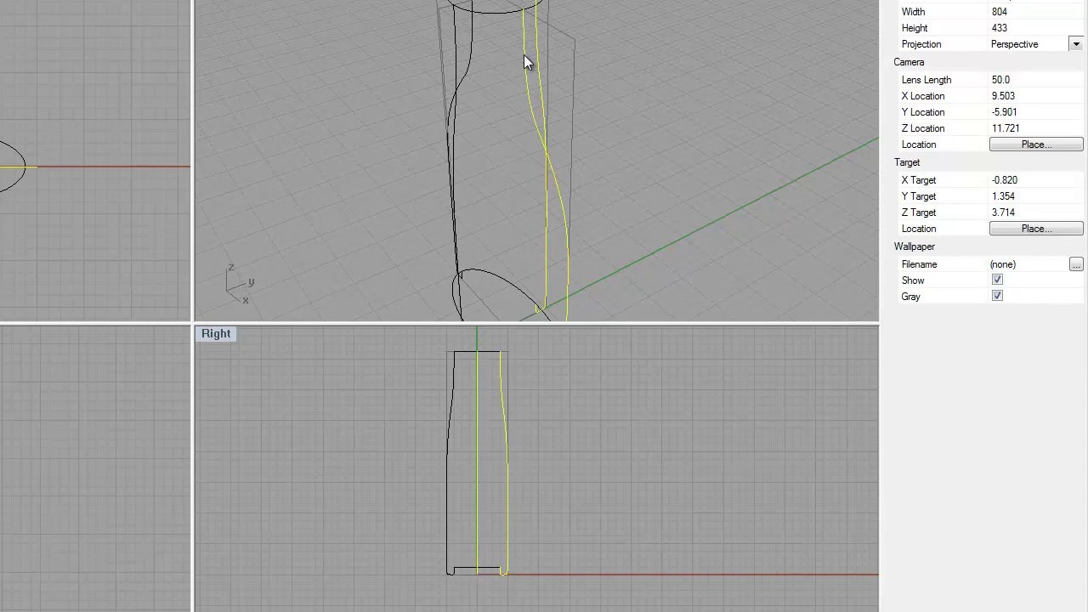
{"action": "left_click", "coordinate": [454, 47], "text": "shift"}
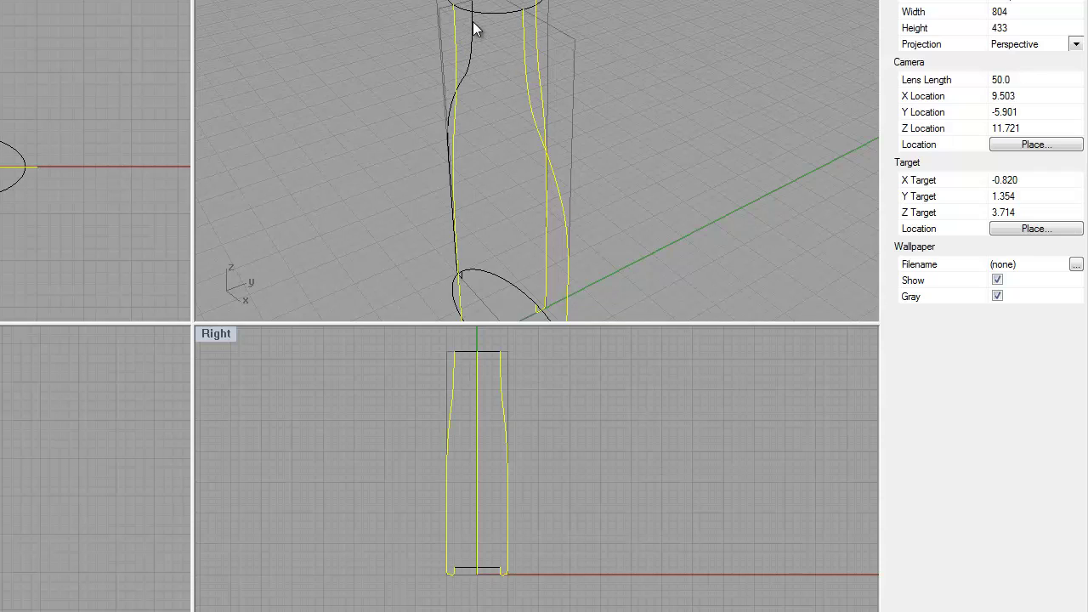
{"action": "left_click", "coordinate": [472, 31], "text": "shift"}
{"action": "key", "text": "Return"}
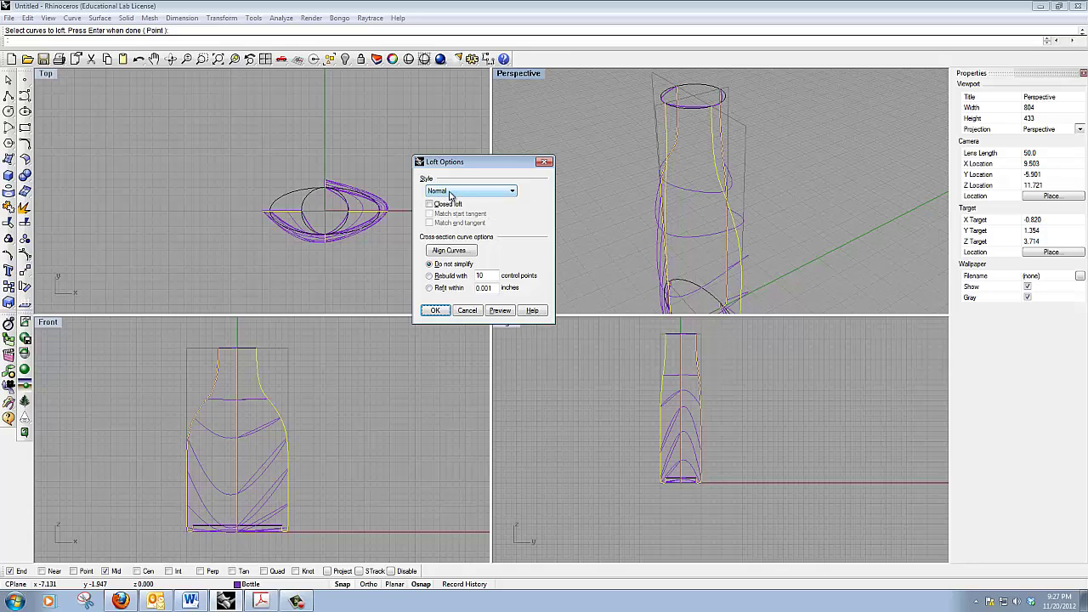
Create the bottle surface as a closed loft with the Normal style and no curve simplification.
{"action": "left_click", "coordinate": [430, 205]}
{"action": "left_click", "coordinate": [430, 205]}
{"action": "left_click", "coordinate": [433, 311]}
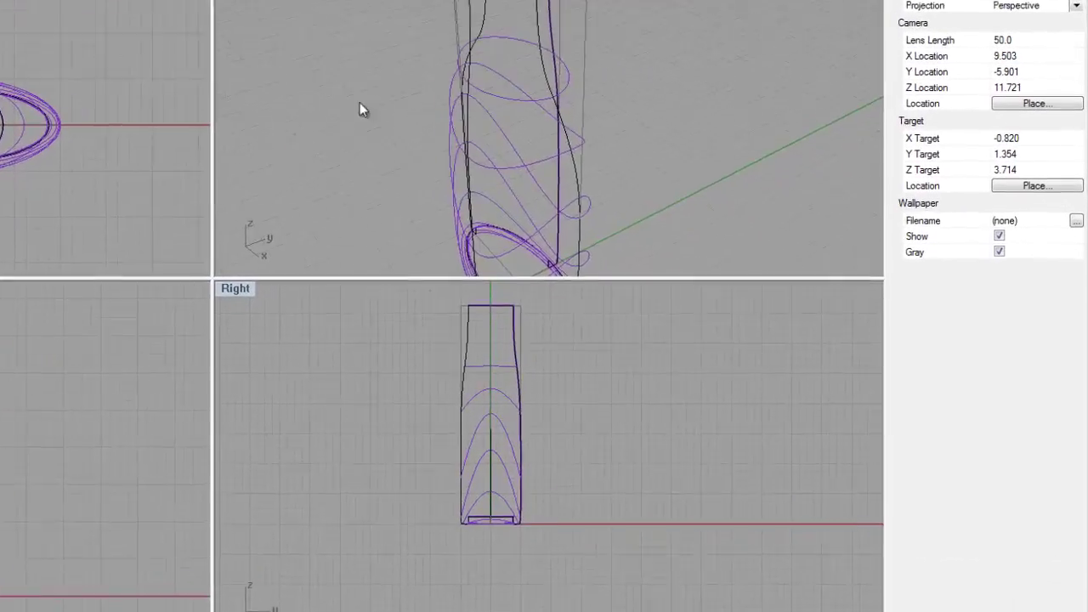
Cap the planar holes of the lofted bottle surface.
{"action": "right_click_drag", "start_coordinate": [603, 202], "coordinate": [430, 201]}
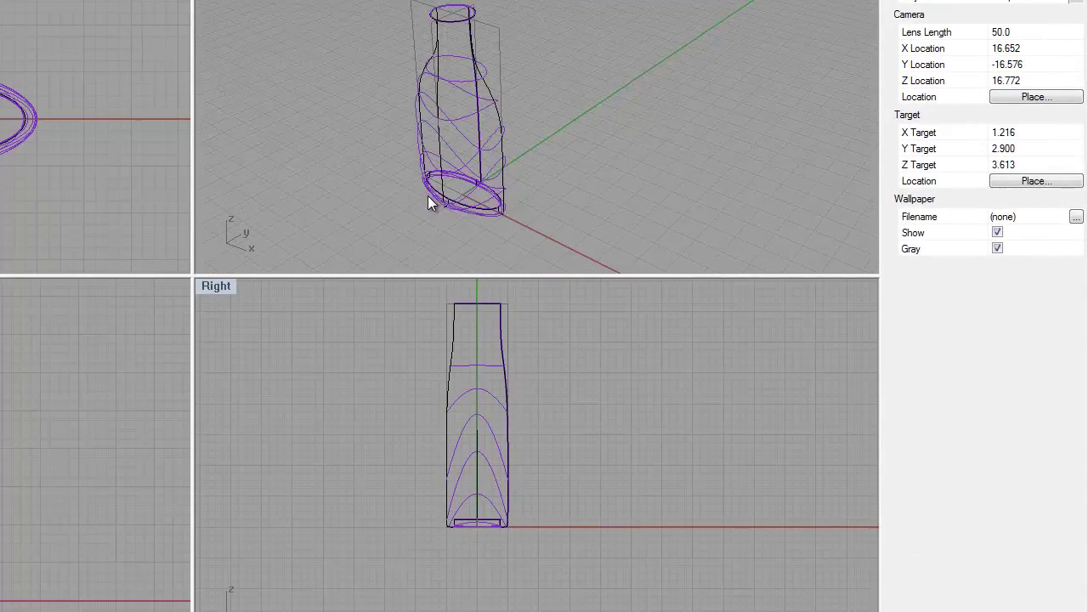
{"action": "scroll", "coordinate": [430, 201], "scroll_direction": "up", "scroll_amount": 2}
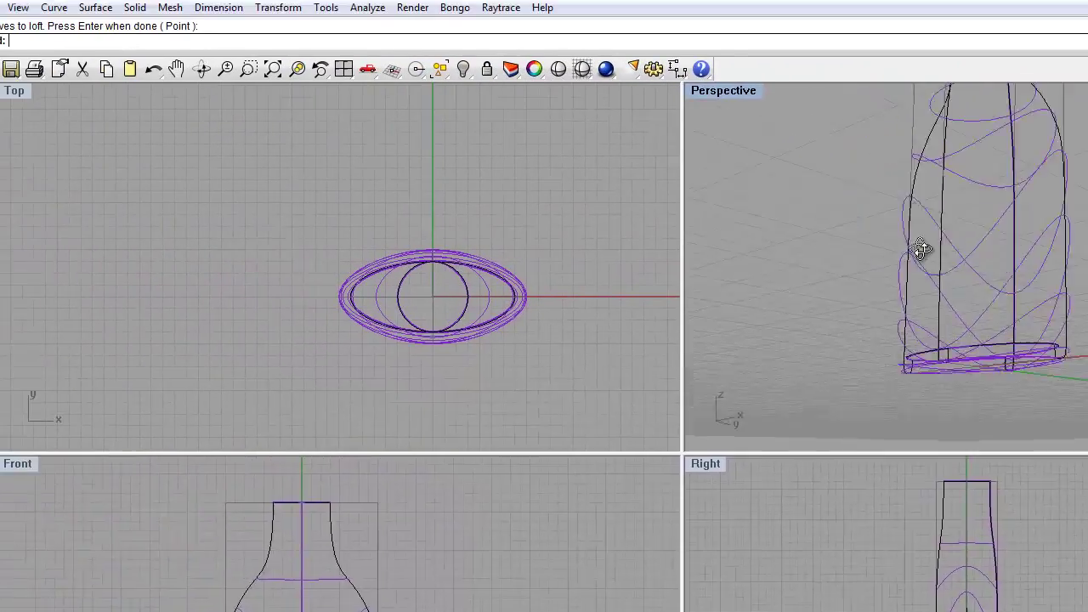
{"action": "right_click_drag", "start_coordinate": [646, 150], "coordinate": [684, 291]}
{"action": "scroll", "coordinate": [1011, 410], "scroll_direction": "down", "scroll_amount": 5}
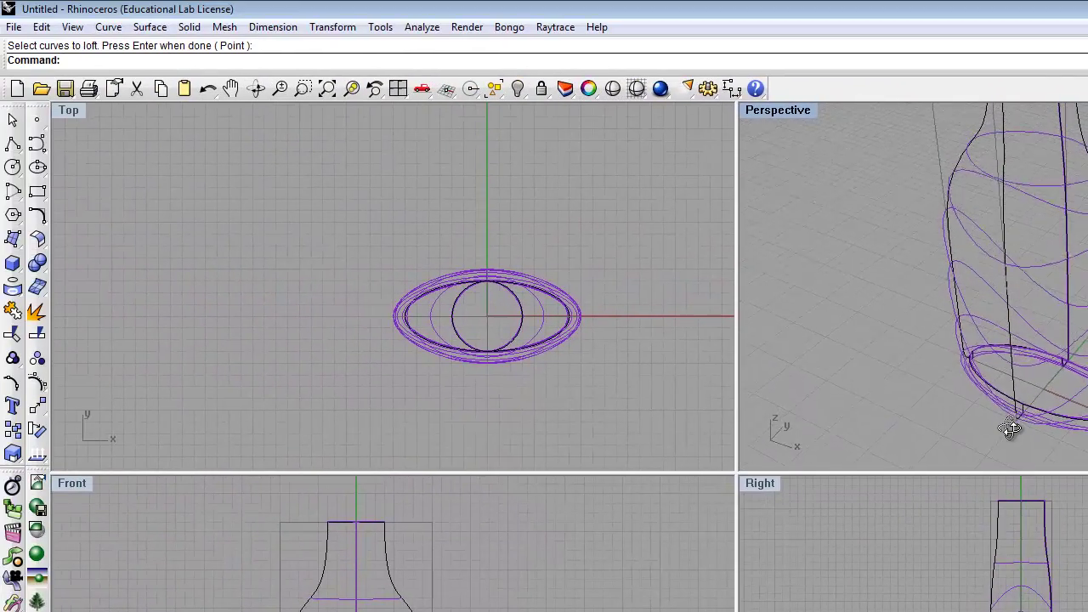
{"action": "scroll", "coordinate": [997, 401], "scroll_direction": "up", "scroll_amount": 2}
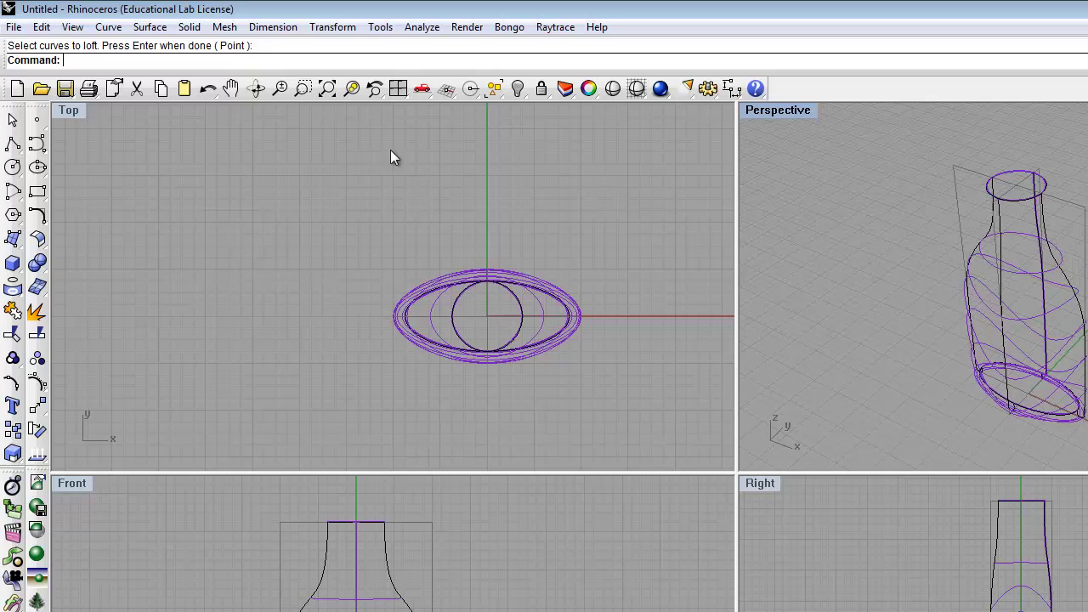
{"action": "left_click", "coordinate": [181, 27]}
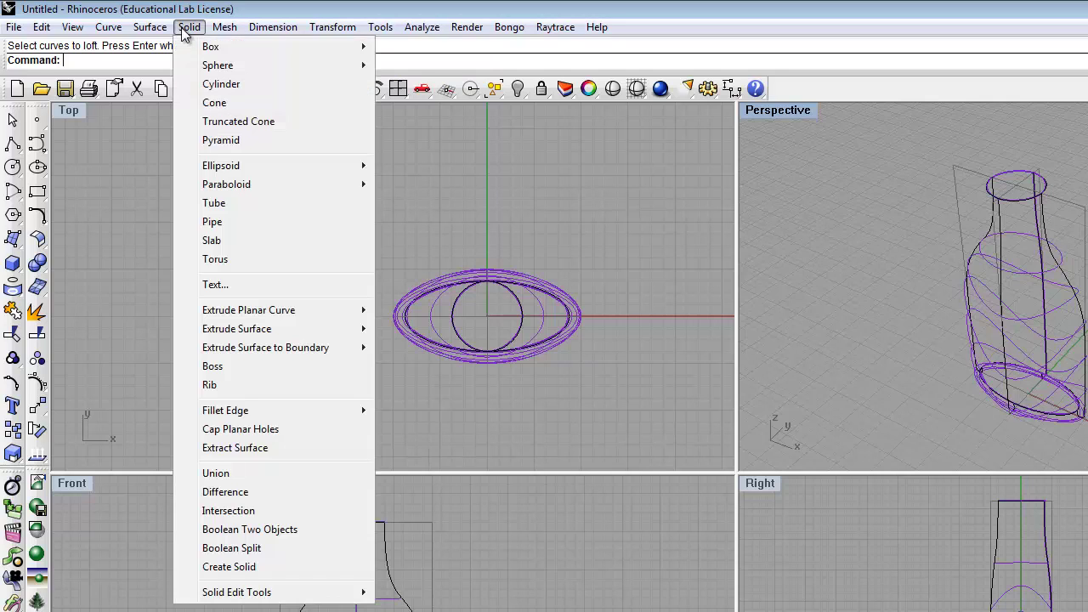
{"action": "left_click", "coordinate": [255, 429]}
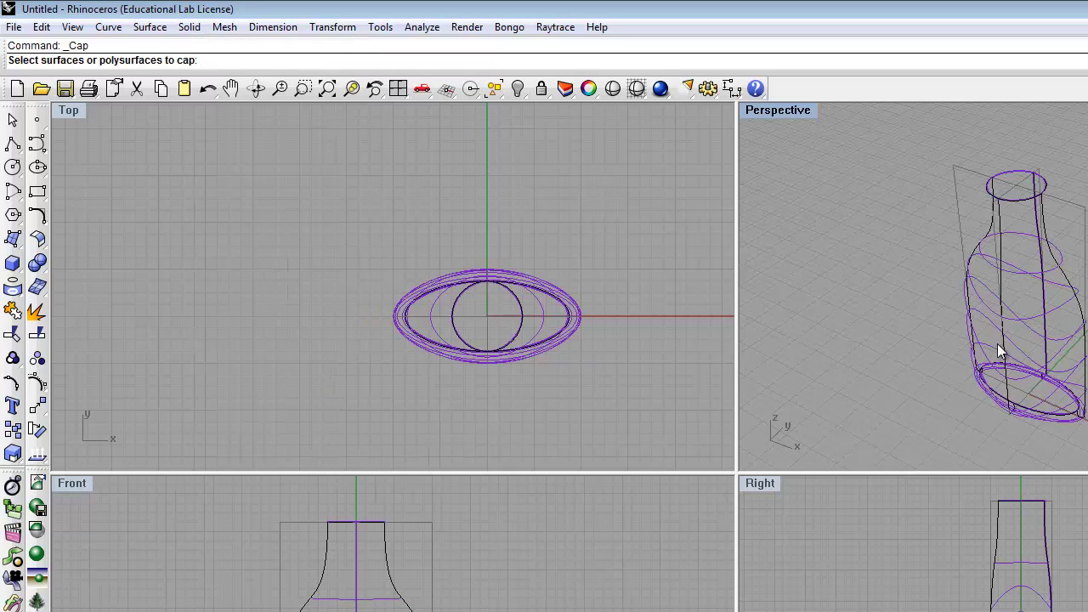
{"action": "left_click", "coordinate": [1035, 316]}
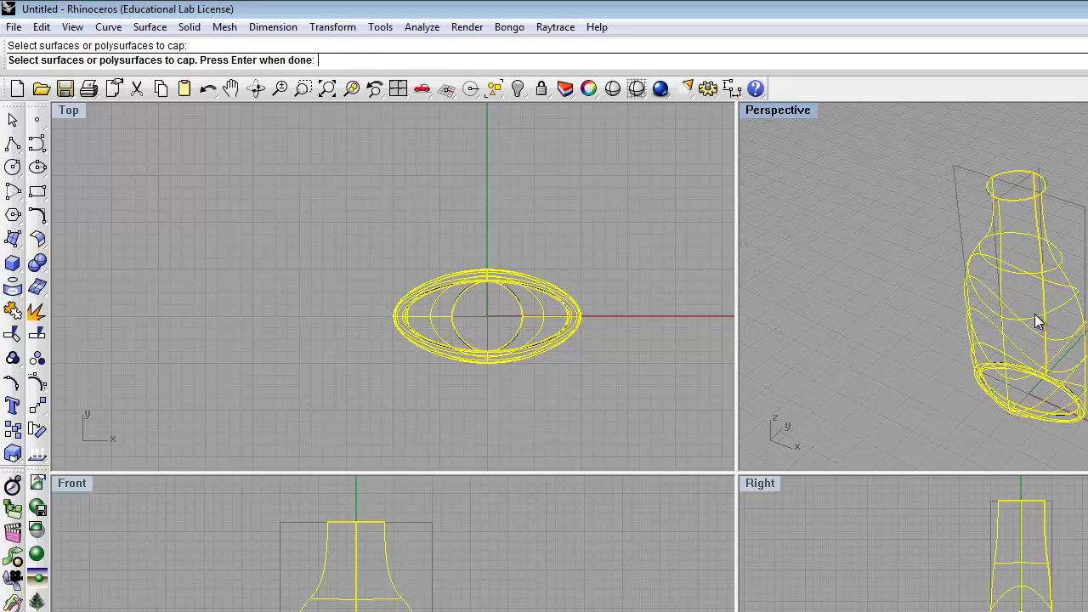
{"action": "key", "text": "Return"}
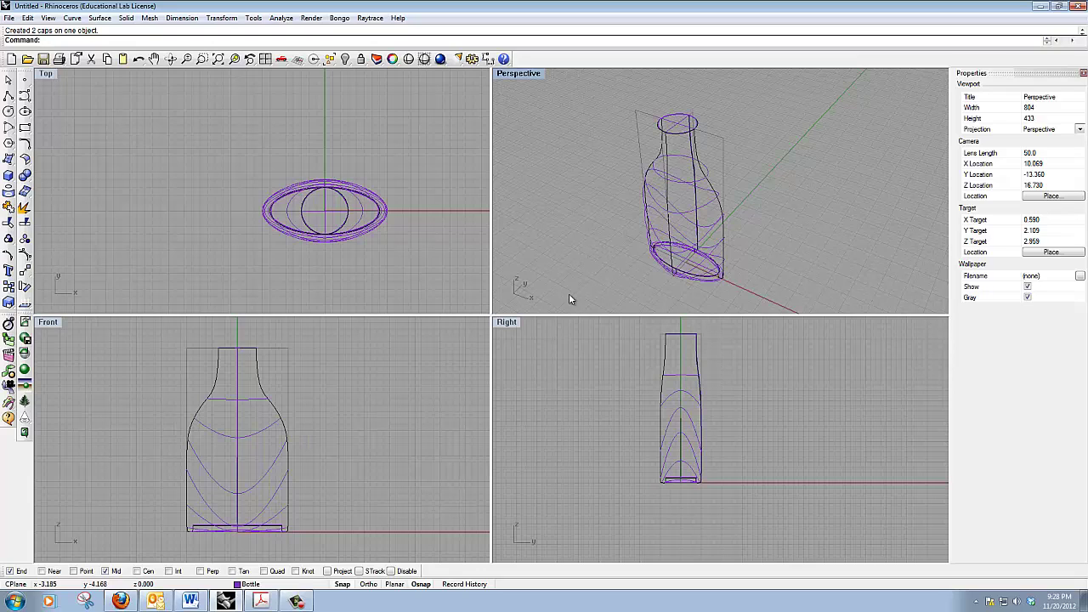
Make Curve the current layer.
{"action": "left_click", "coordinate": [250, 584]}
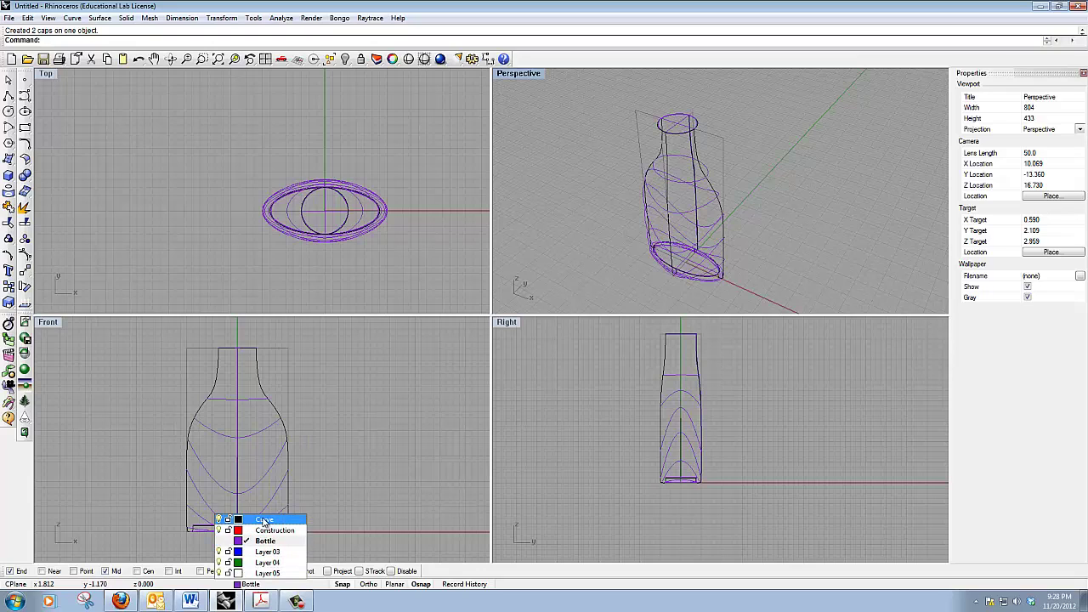
{"action": "left_click", "coordinate": [264, 519]}
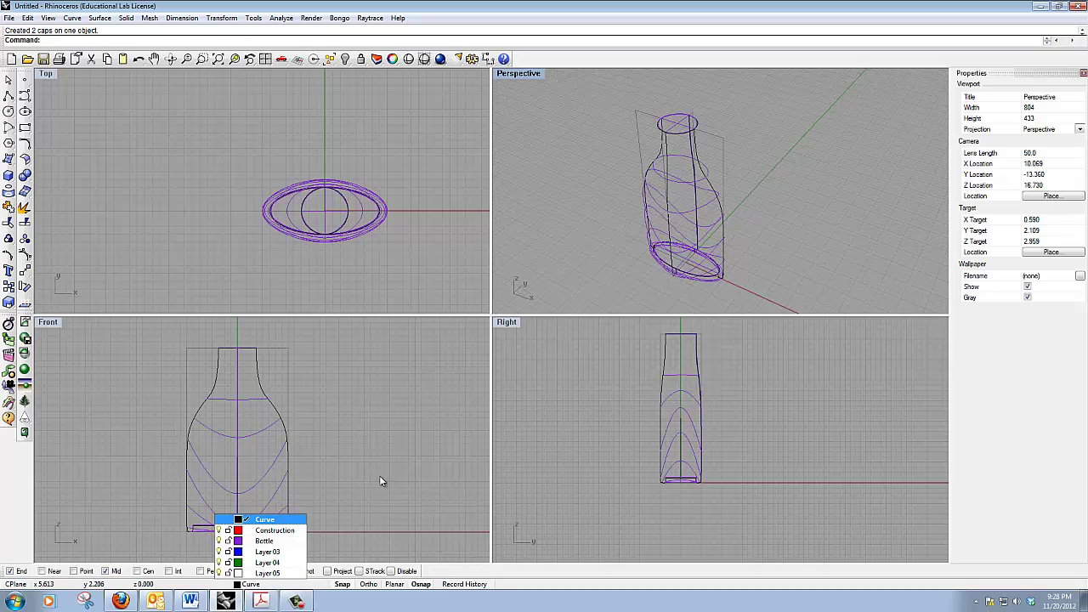
{"action": "left_click", "coordinate": [95, 402]}
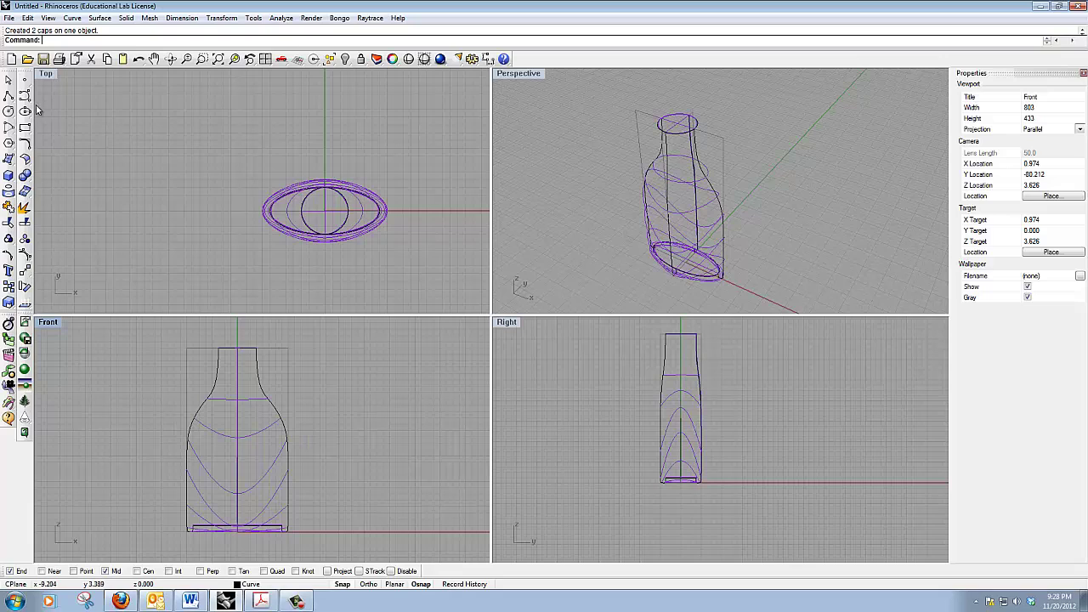
Draw a vertical polyline in the Front view at x -2, from height 7.5 above the bottle to -0.25 below its base.
{"action": "left_click", "coordinate": [8, 99]}
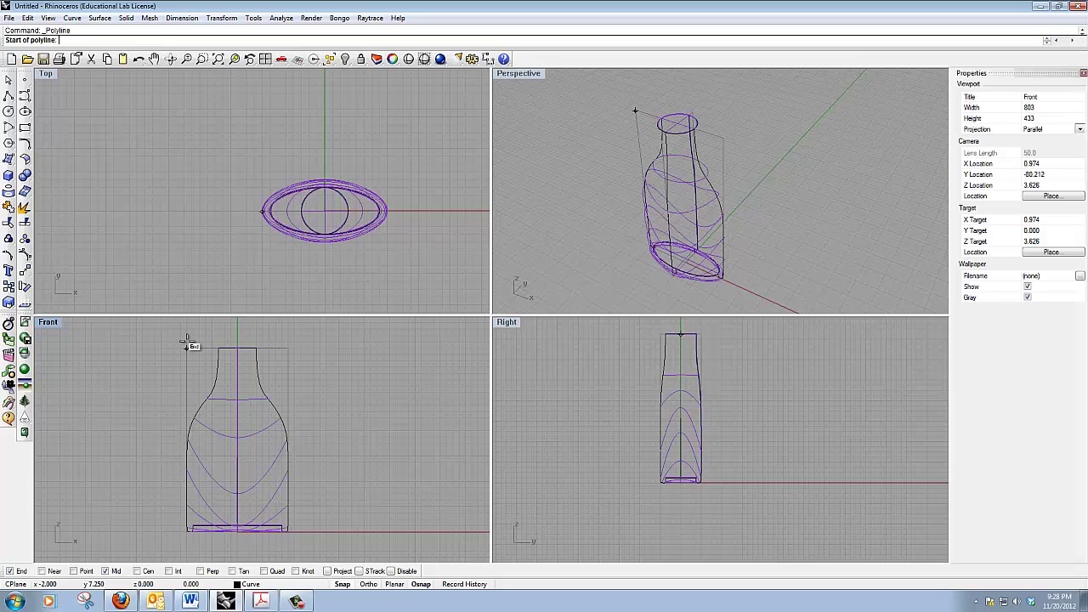
{"action": "scroll", "coordinate": [187, 337], "scroll_direction": "up", "scroll_amount": 5}
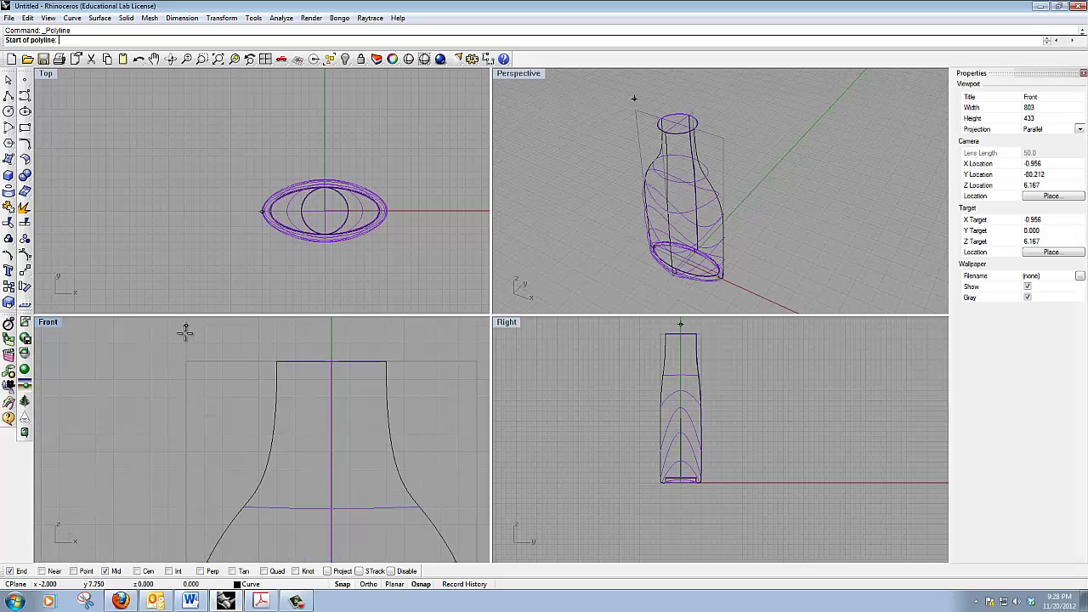
{"action": "left_click", "coordinate": [186, 349]}
{"action": "scroll", "coordinate": [172, 400], "scroll_direction": "down", "scroll_amount": 3}
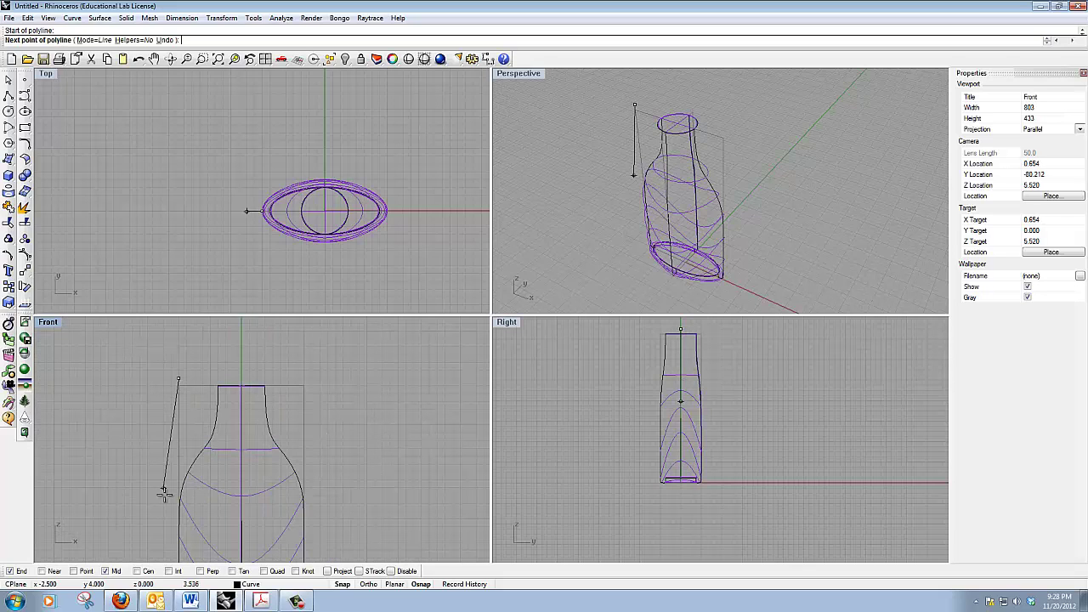
{"action": "right_click_drag", "start_coordinate": [170, 485], "coordinate": [187, 372]}
{"action": "scroll", "coordinate": [187, 372], "scroll_direction": "down", "scroll_amount": 1}
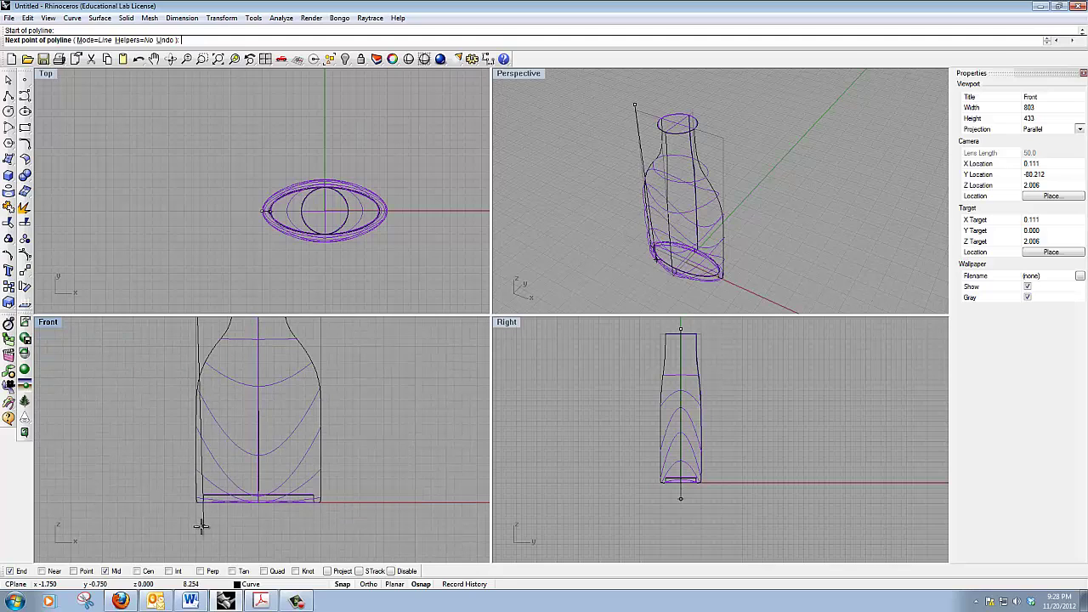
{"action": "scroll", "coordinate": [196, 514], "scroll_direction": "up", "scroll_amount": 5}
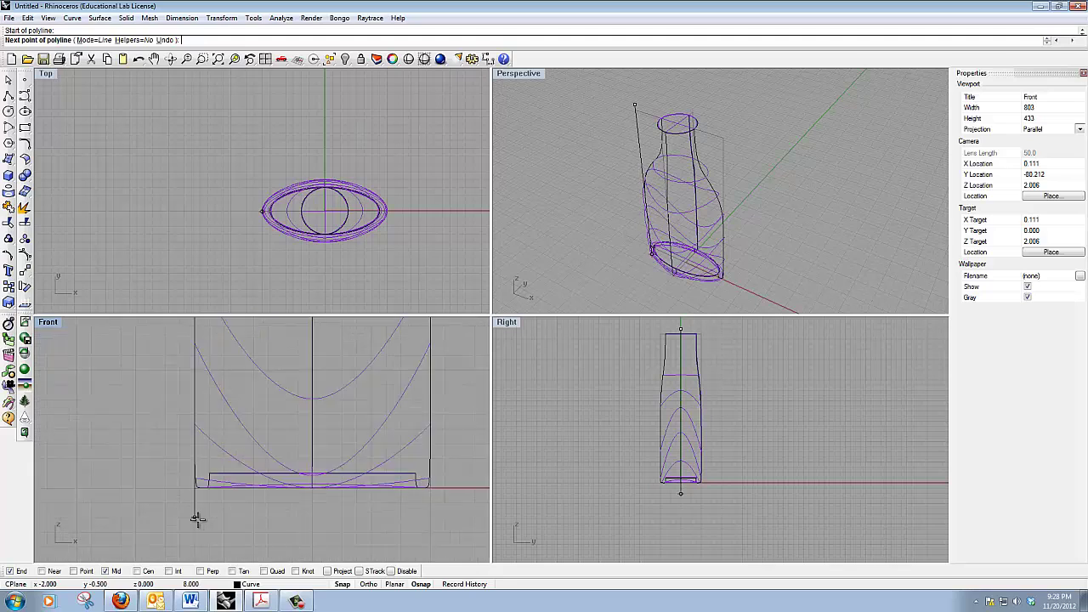
{"action": "left_click", "coordinate": [190, 473]}
{"action": "key", "text": "Return"}
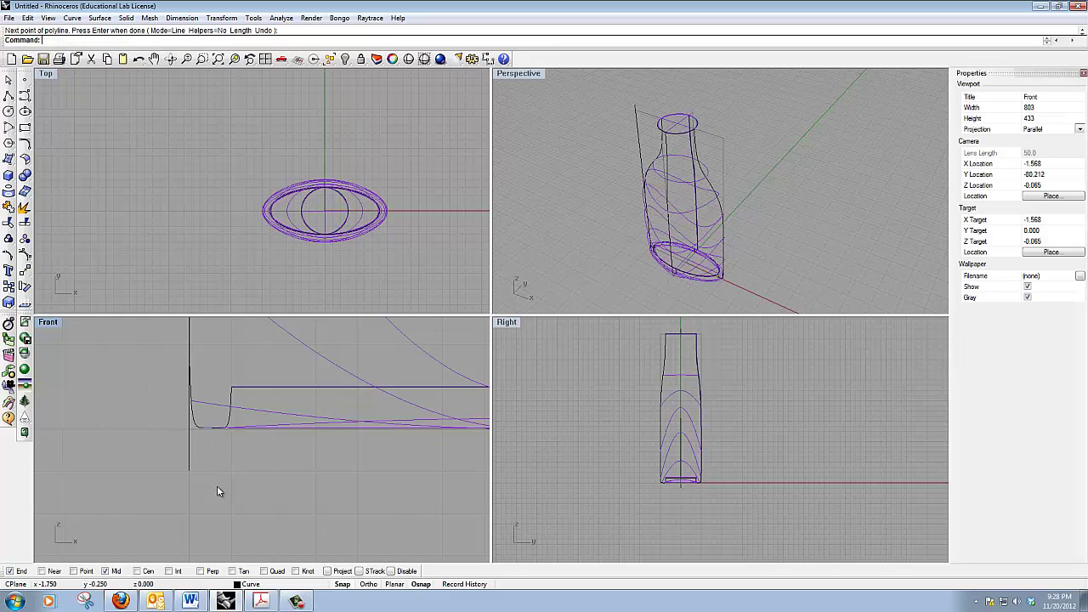
Draw a vertical polyline along the bottle's centre axis in the Front view, from height 7.5 down to -0.25.
{"action": "scroll", "coordinate": [216, 485], "scroll_direction": "down", "scroll_amount": 5}
{"action": "scroll", "coordinate": [216, 485], "scroll_direction": "down", "scroll_amount": 3}
{"action": "scroll", "coordinate": [237, 416], "scroll_direction": "up", "scroll_amount": 4}
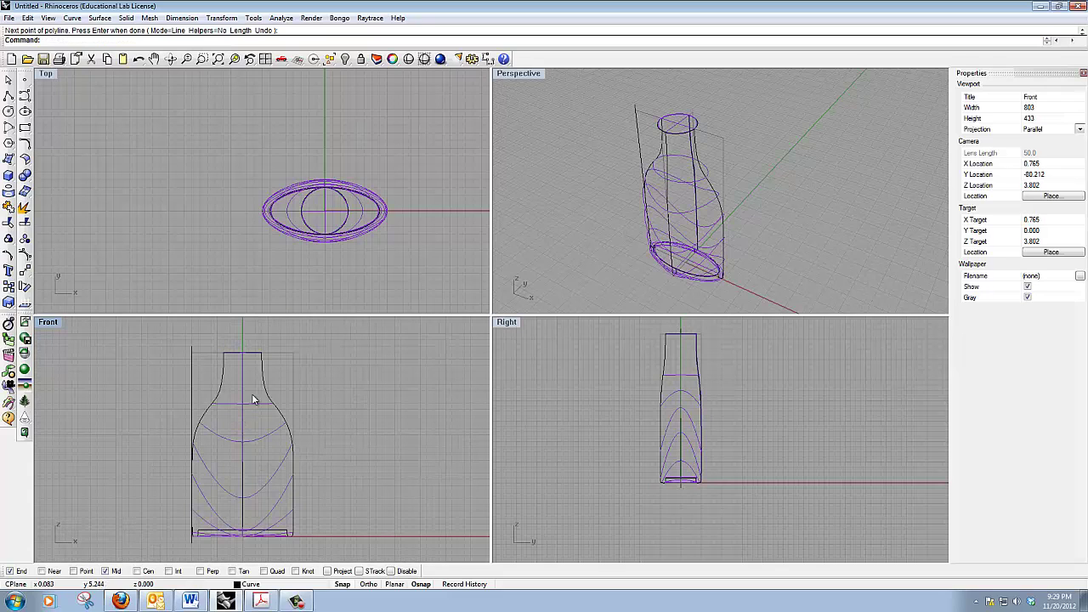
{"action": "key", "text": "Return"}
{"action": "scroll", "coordinate": [242, 347], "scroll_direction": "up", "scroll_amount": 4}
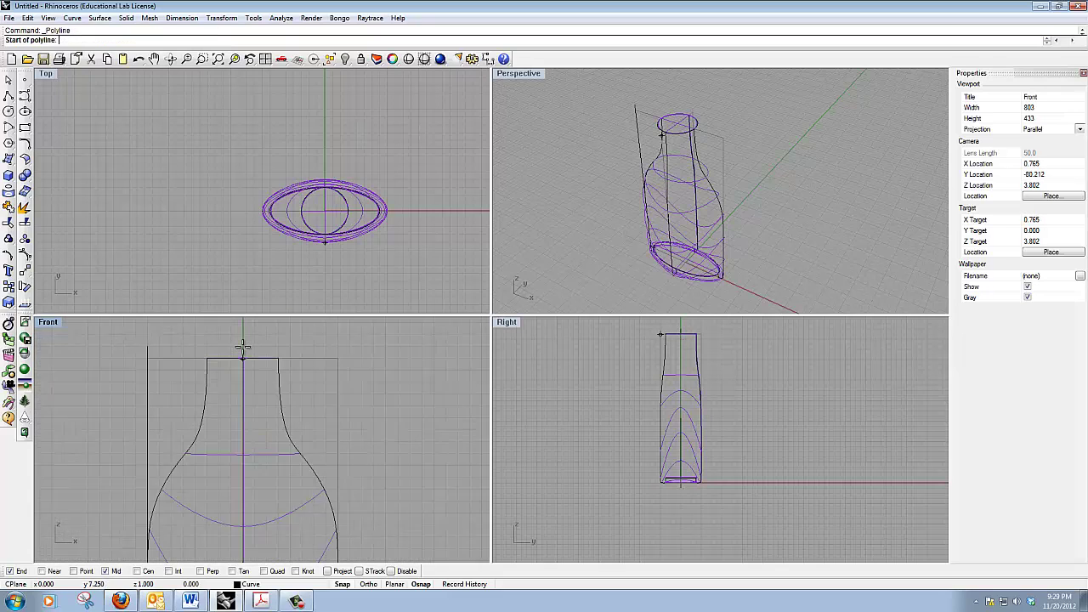
{"action": "left_click", "coordinate": [243, 346]}
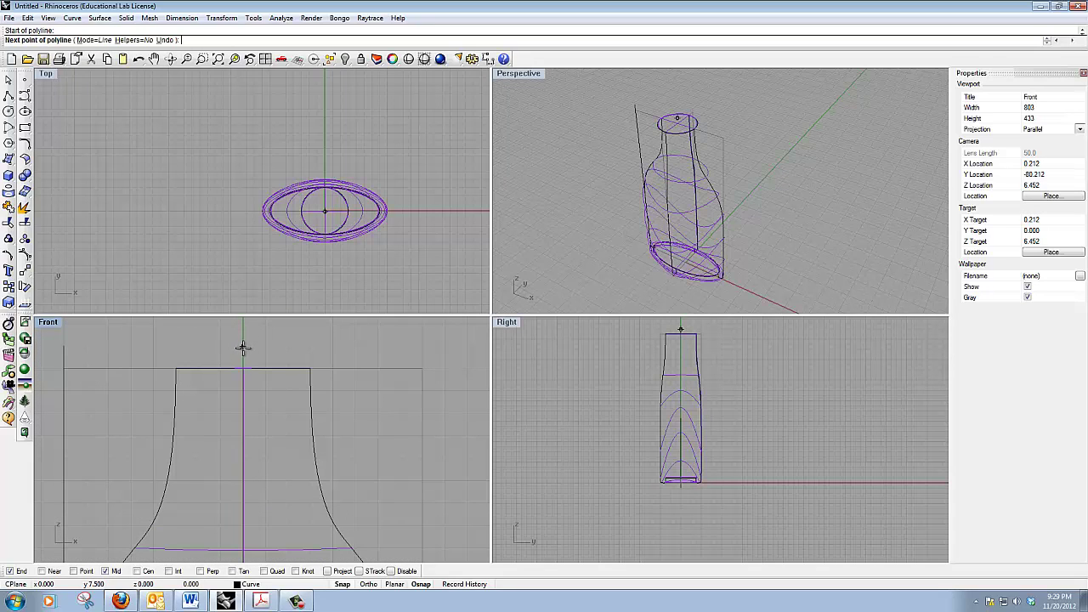
{"action": "scroll", "coordinate": [246, 403], "scroll_direction": "down", "scroll_amount": 4}
{"action": "scroll", "coordinate": [243, 505], "scroll_direction": "up", "scroll_amount": 2}
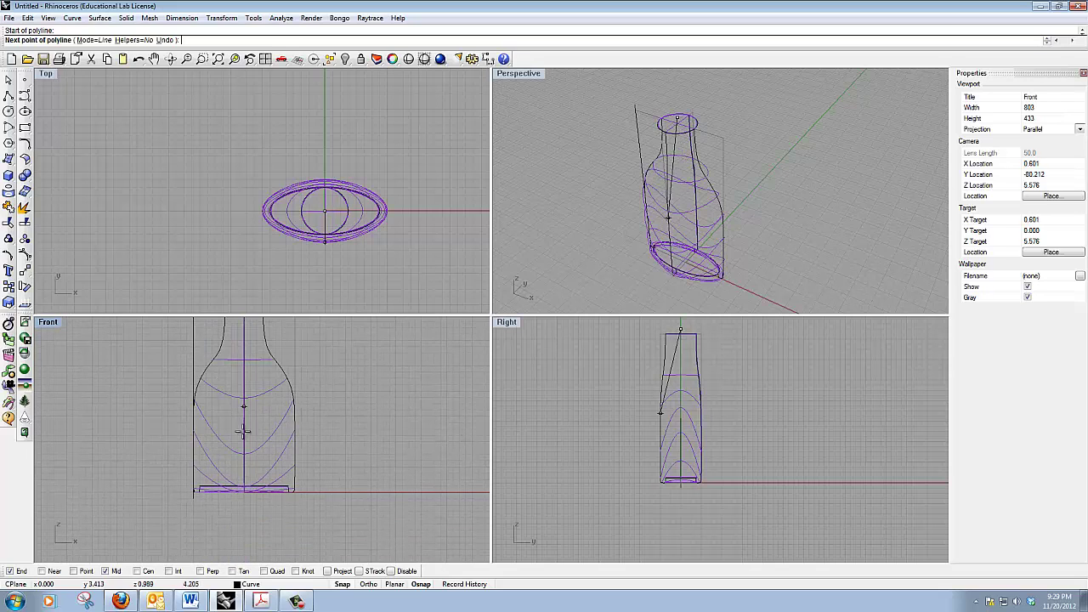
{"action": "scroll", "coordinate": [243, 505], "scroll_direction": "up", "scroll_amount": 3}
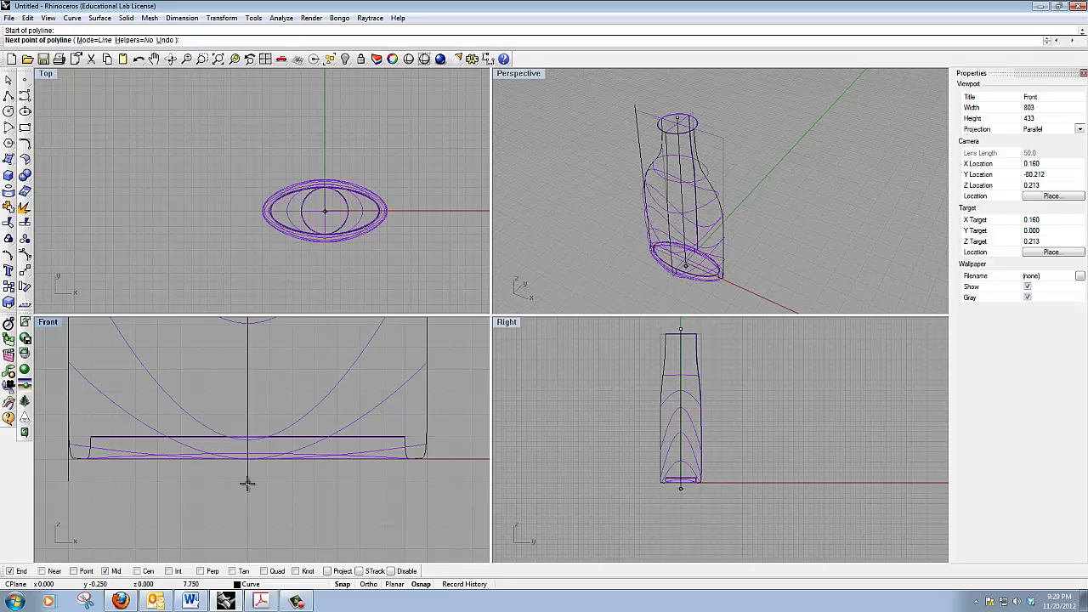
{"action": "left_click", "coordinate": [247, 484]}
{"action": "key", "text": "Return"}
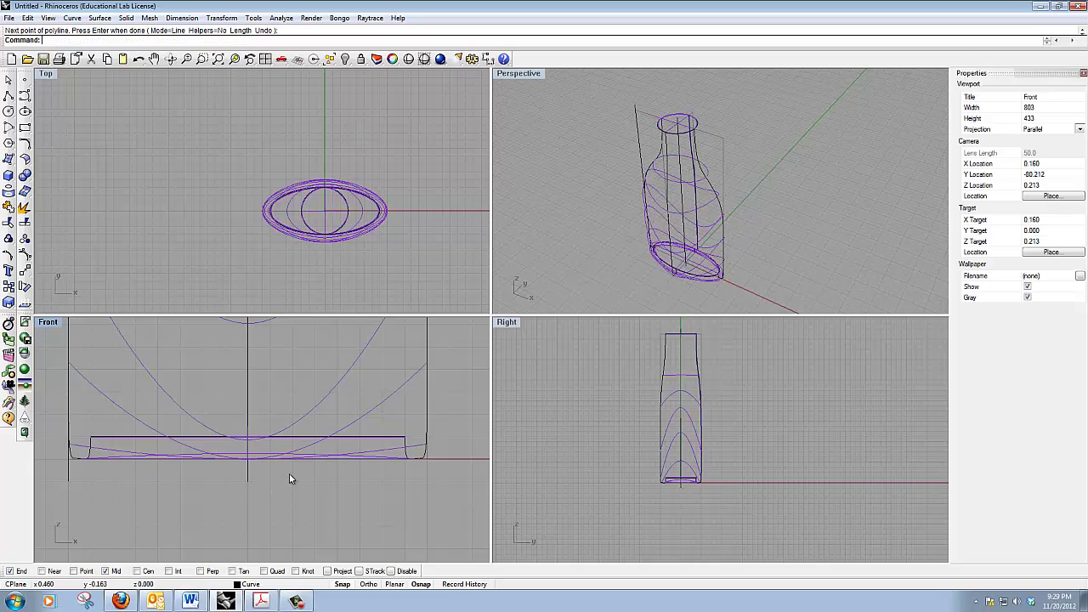
Draw a third vertical polyline in the Front view at x 2, from height 7.5 down to -0.25.
{"action": "scroll", "coordinate": [287, 476], "scroll_direction": "down", "scroll_amount": 3}
{"action": "key", "text": "Return"}
{"action": "right_click_drag", "start_coordinate": [357, 374], "coordinate": [324, 420]}
{"action": "scroll", "coordinate": [285, 382], "scroll_direction": "up", "scroll_amount": 3}
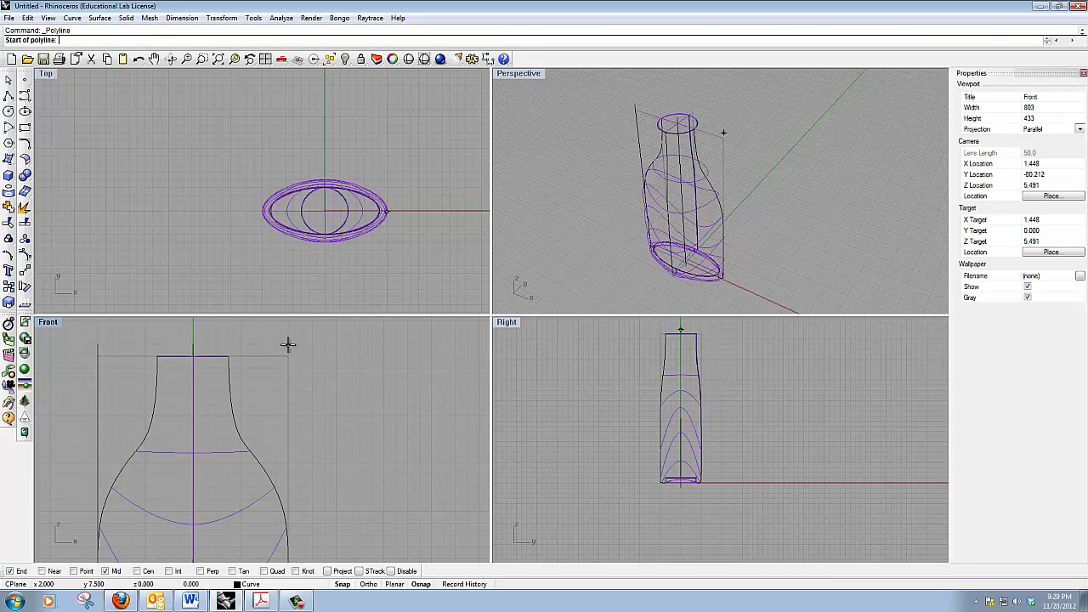
{"action": "scroll", "coordinate": [328, 437], "scroll_direction": "down", "scroll_amount": 5}
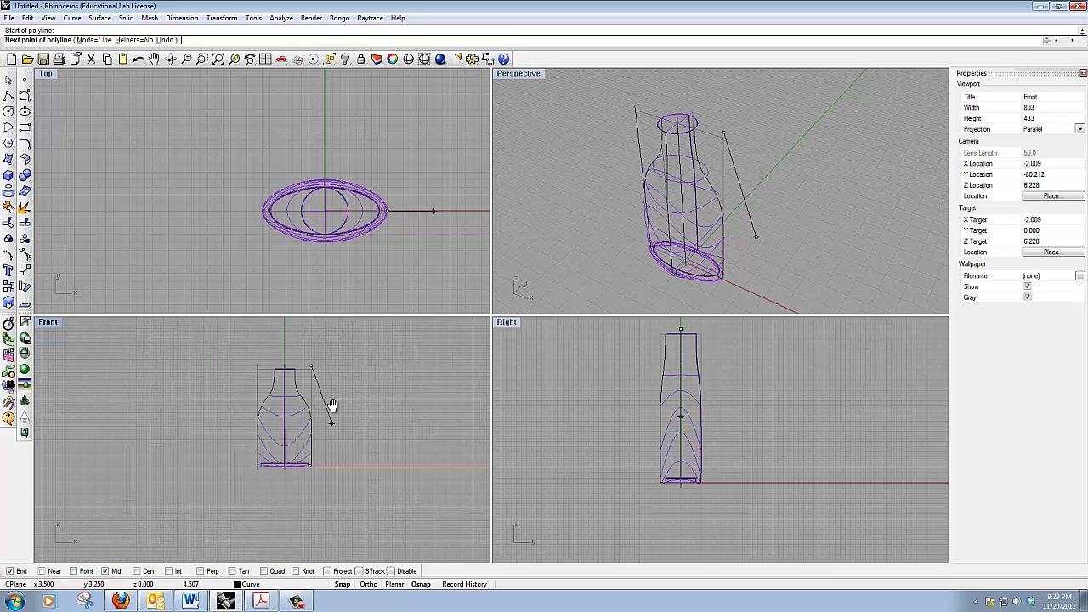
{"action": "scroll", "coordinate": [328, 408], "scroll_direction": "up", "scroll_amount": 1}
{"action": "left_click", "coordinate": [306, 436]}
{"action": "scroll", "coordinate": [307, 440], "scroll_direction": "up", "scroll_amount": 4}
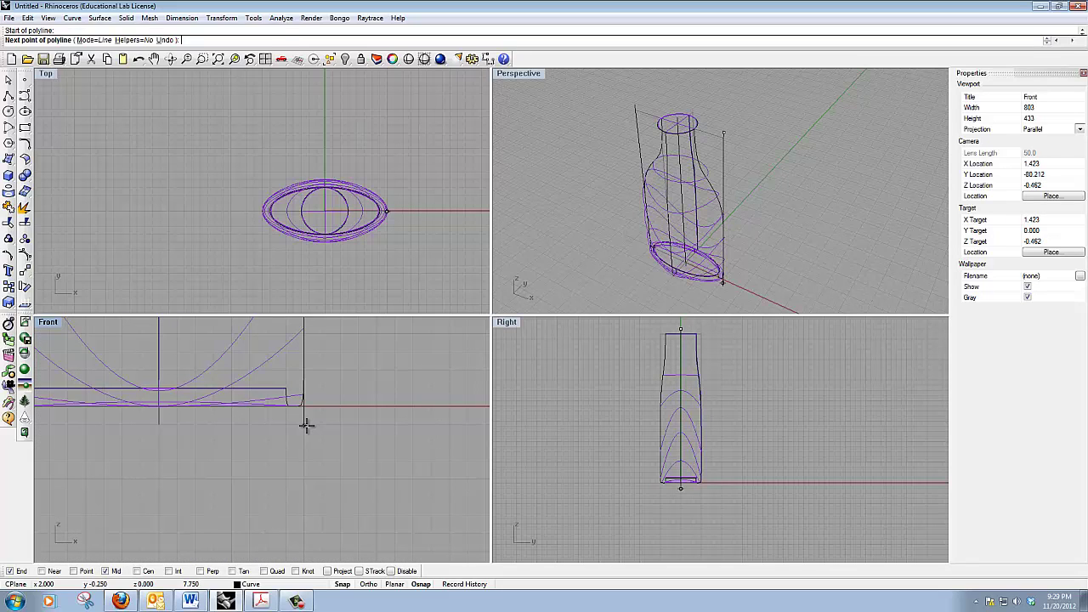
{"action": "left_click", "coordinate": [306, 424]}
{"action": "key", "text": "Return"}
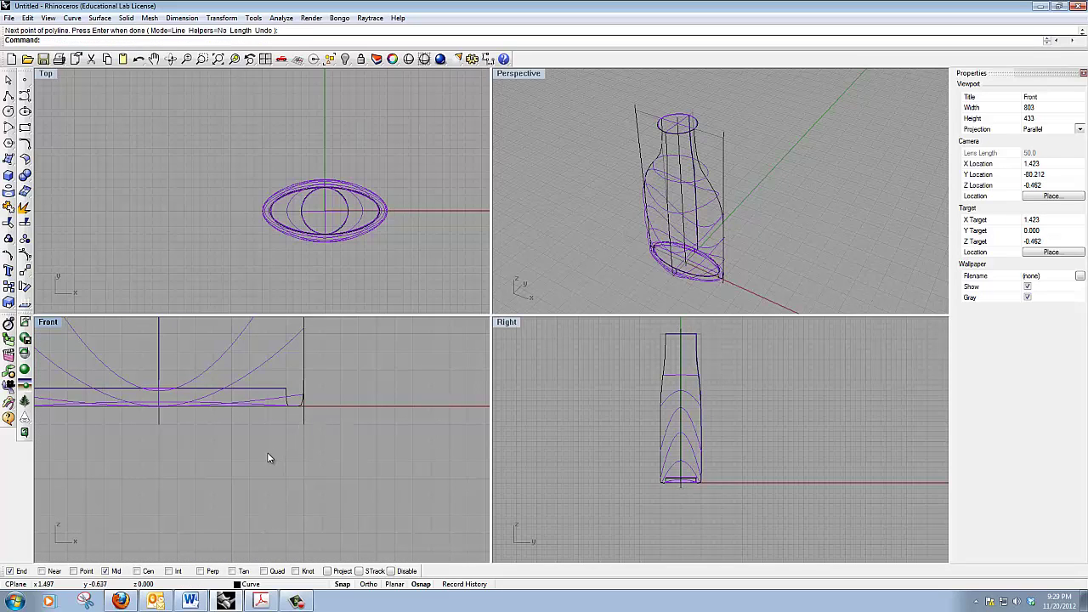
Select the three vertical lines one after another to check them, then clear the selection.
{"action": "scroll", "coordinate": [268, 458], "scroll_direction": "down", "scroll_amount": 4}
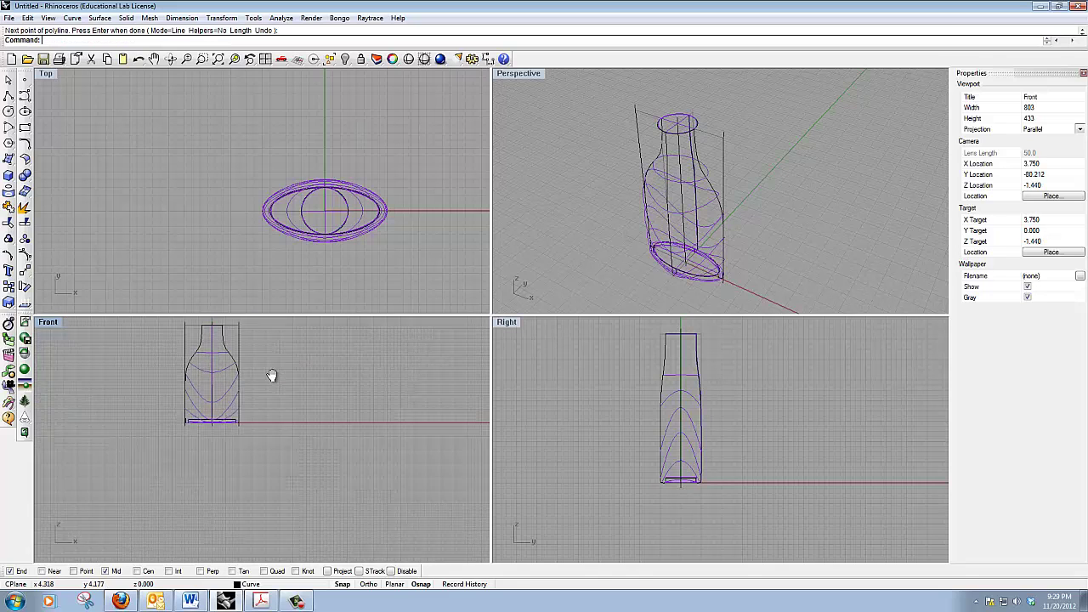
{"action": "right_click_drag", "start_coordinate": [272, 376], "coordinate": [255, 404]}
{"action": "scroll", "coordinate": [193, 384], "scroll_direction": "up", "scroll_amount": 4}
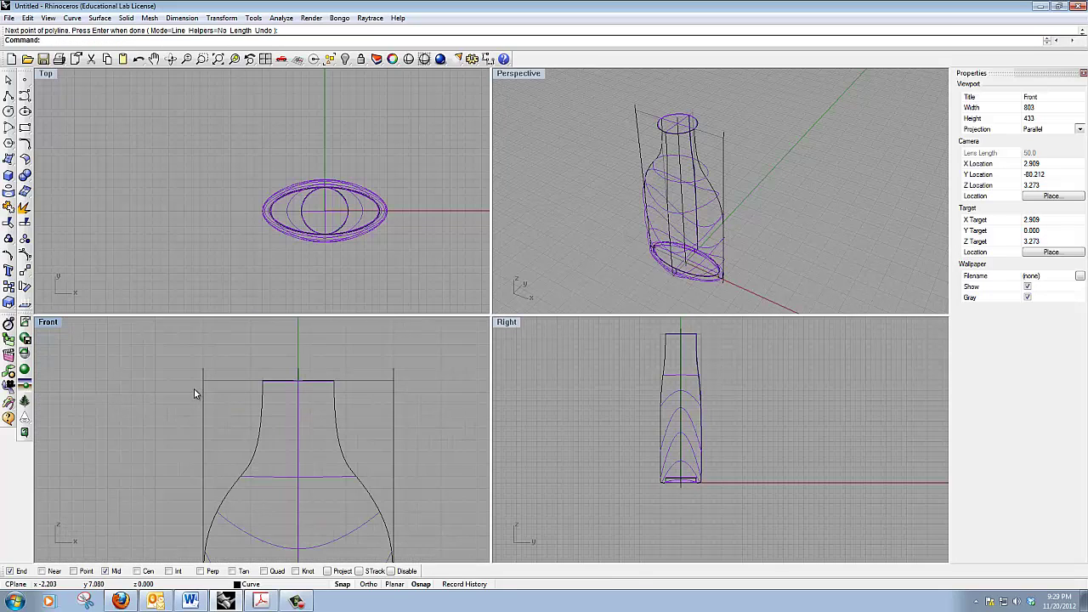
{"action": "left_click", "coordinate": [202, 372]}
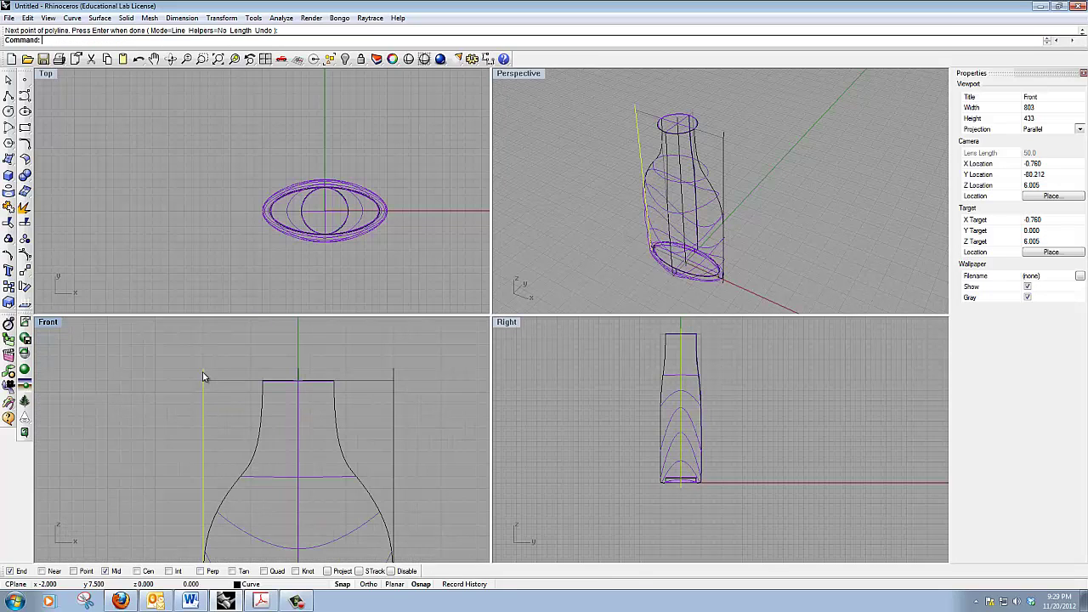
{"action": "left_click", "coordinate": [298, 374]}
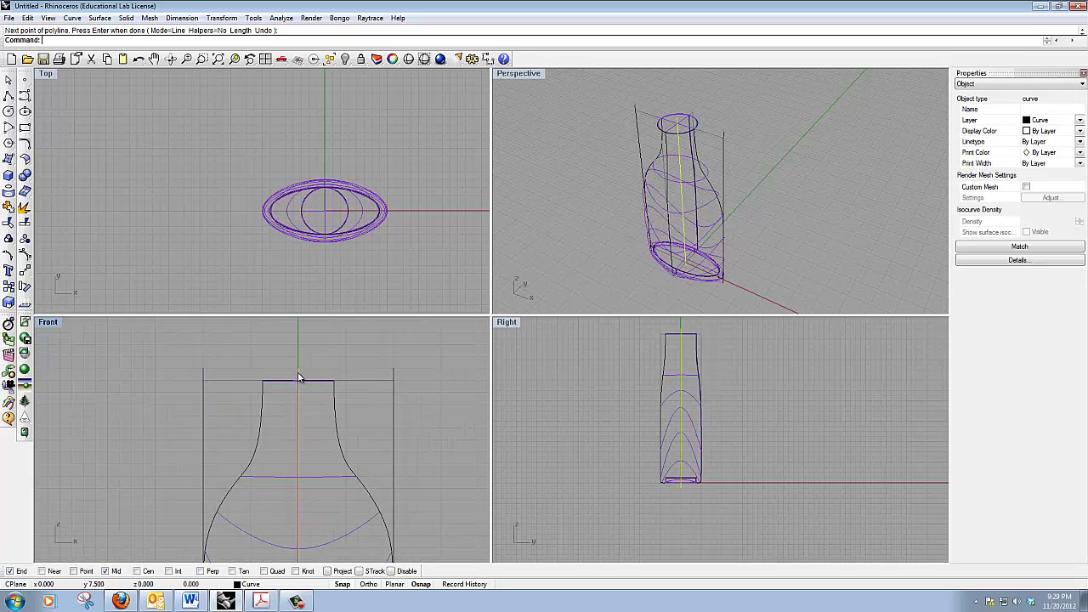
{"action": "left_click", "coordinate": [394, 377]}
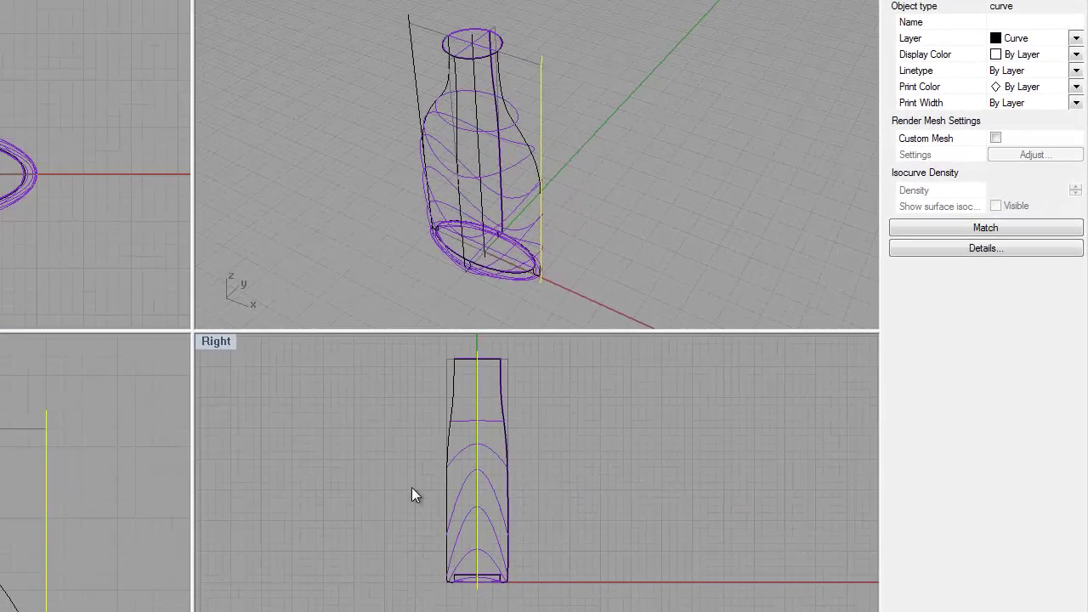
{"action": "left_click", "coordinate": [340, 472]}
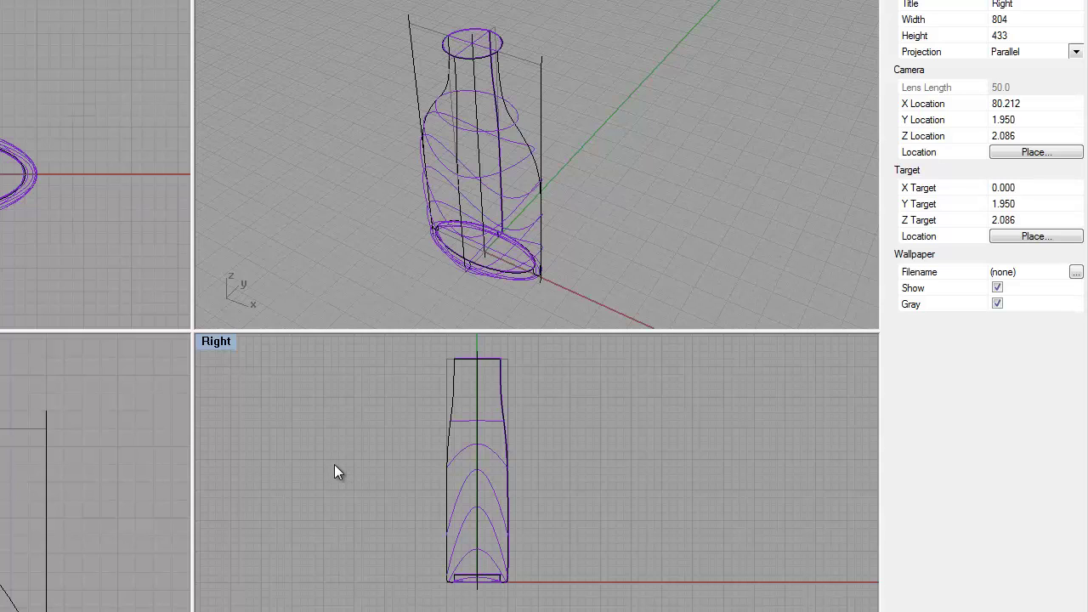
{"action": "double_click", "coordinate": [214, 341]}
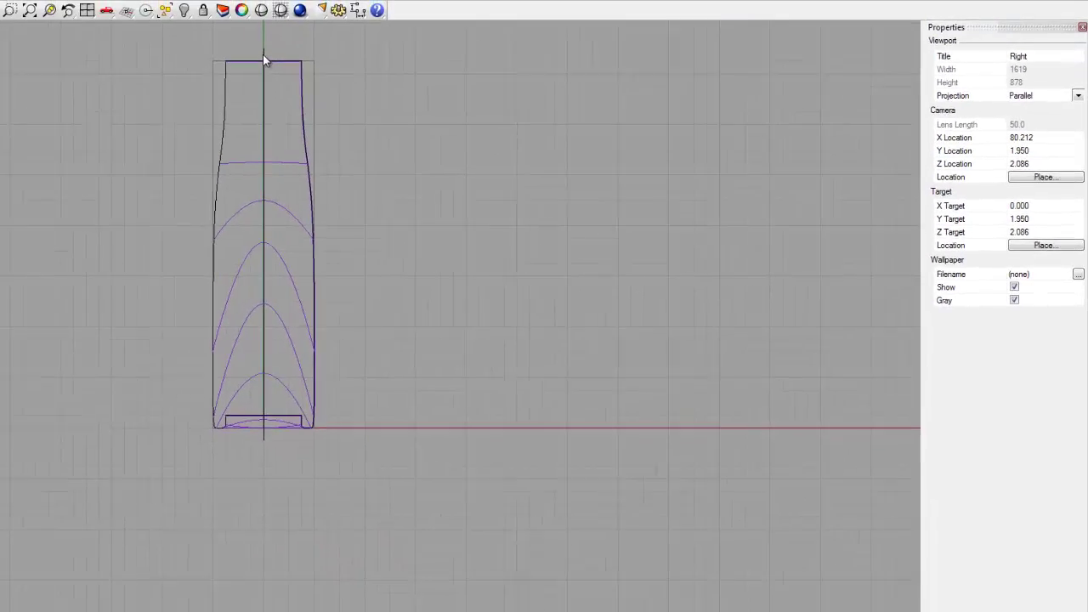
{"action": "left_click", "coordinate": [263, 60]}
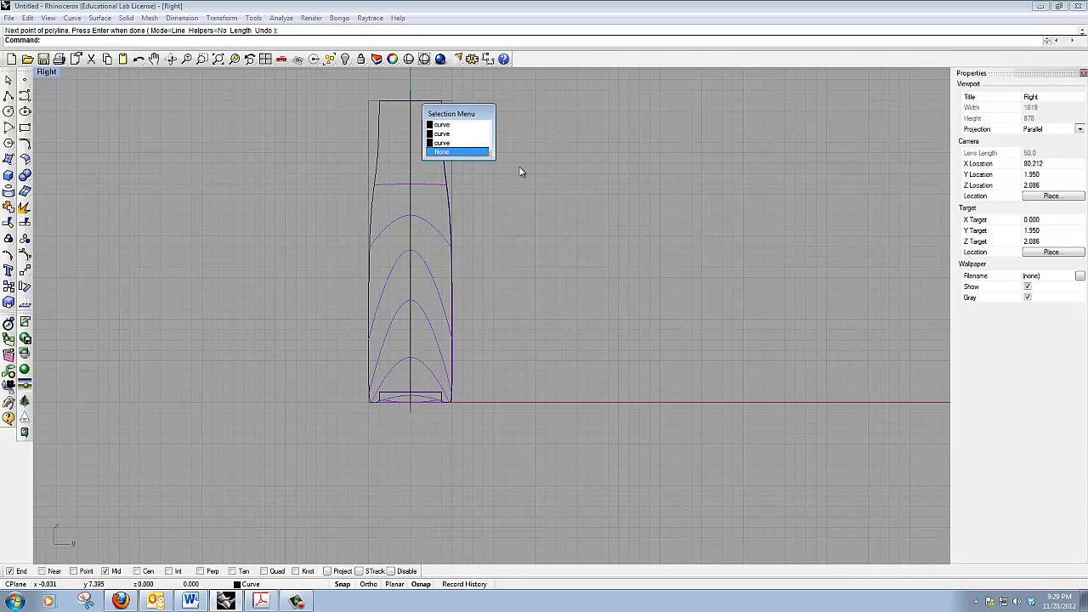
{"action": "key", "text": "Escape"}
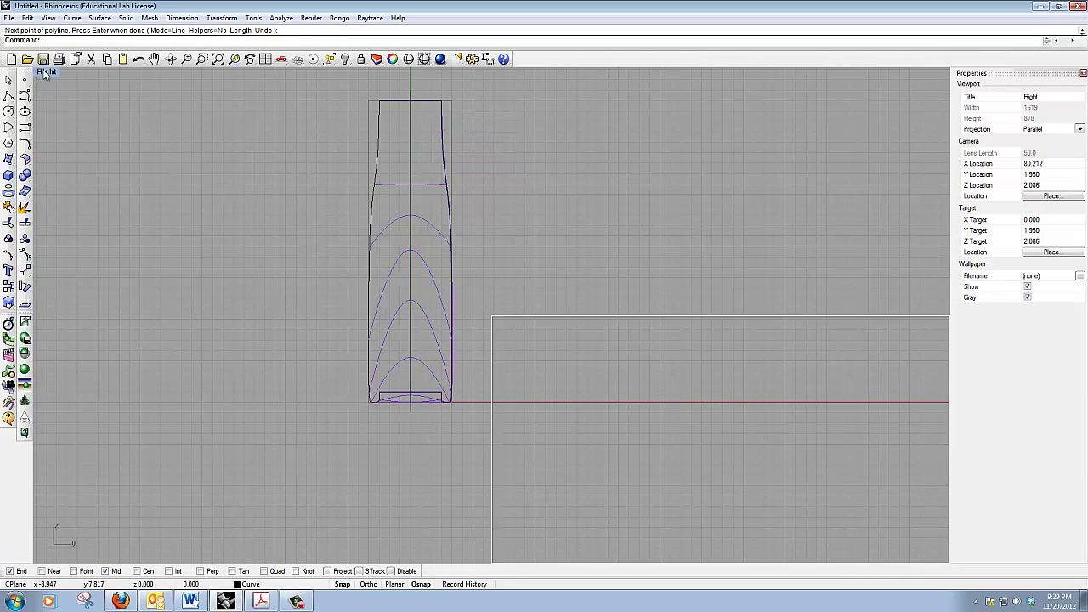
{"action": "double_click", "coordinate": [46, 72]}
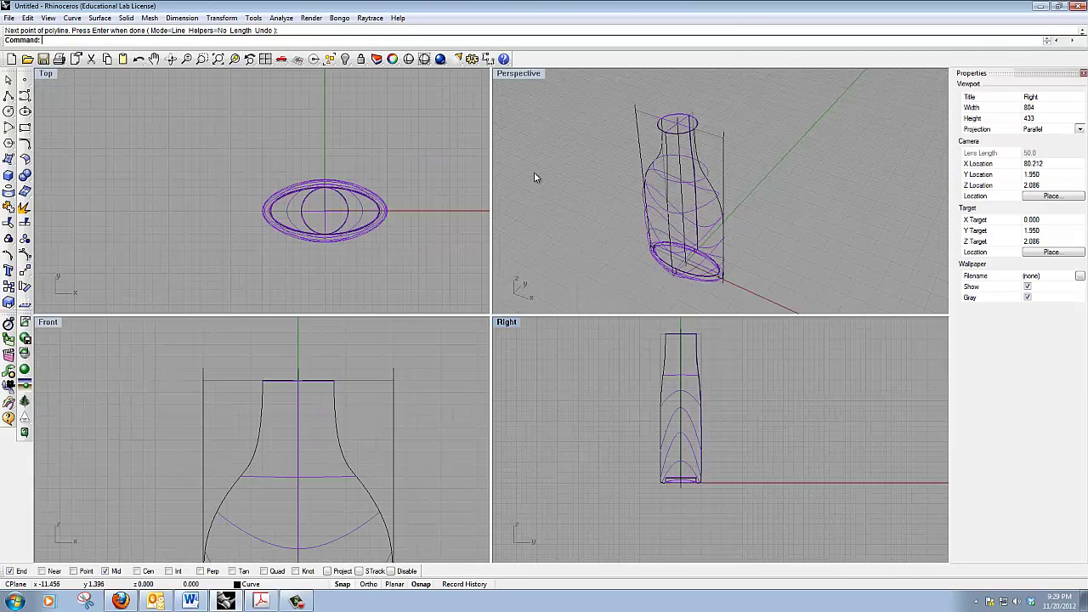
Move the middle vertical line in the Right view from the bottle's centre to just inside its front edge, at about y -0.94.
{"action": "scroll", "coordinate": [680, 151], "scroll_direction": "up", "scroll_amount": 5}
{"action": "left_click", "coordinate": [680, 150]}
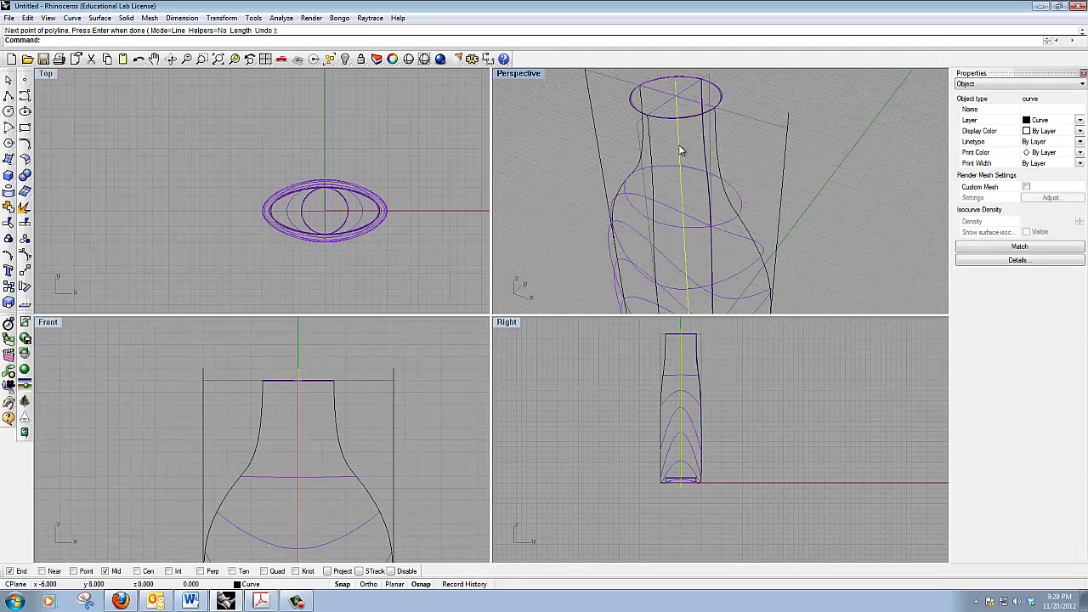
{"action": "double_click", "coordinate": [507, 322]}
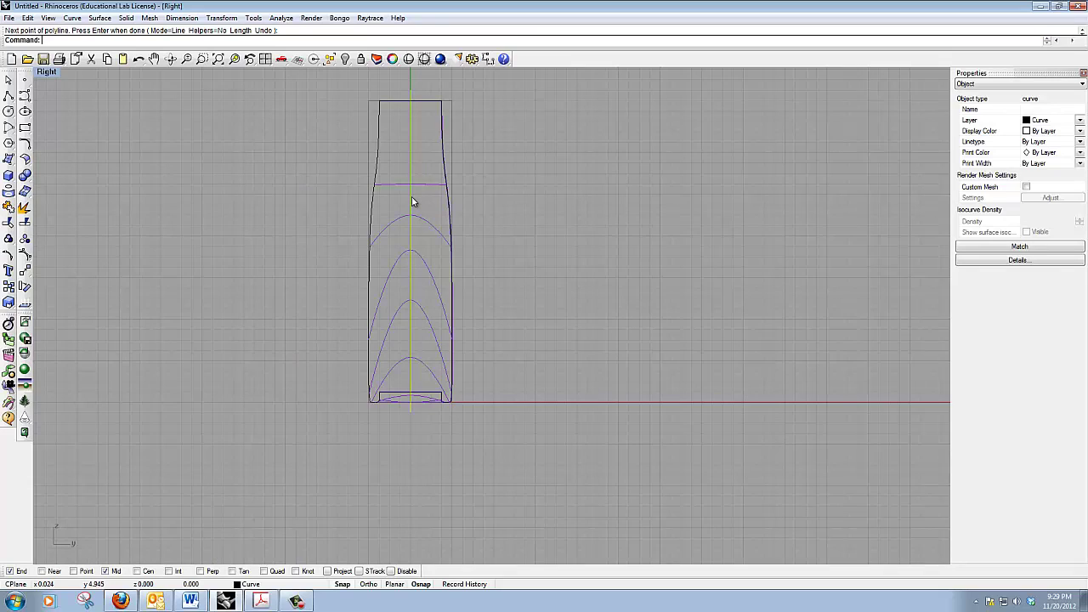
{"action": "left_click_drag", "start_coordinate": [412, 195], "coordinate": [347, 196]}
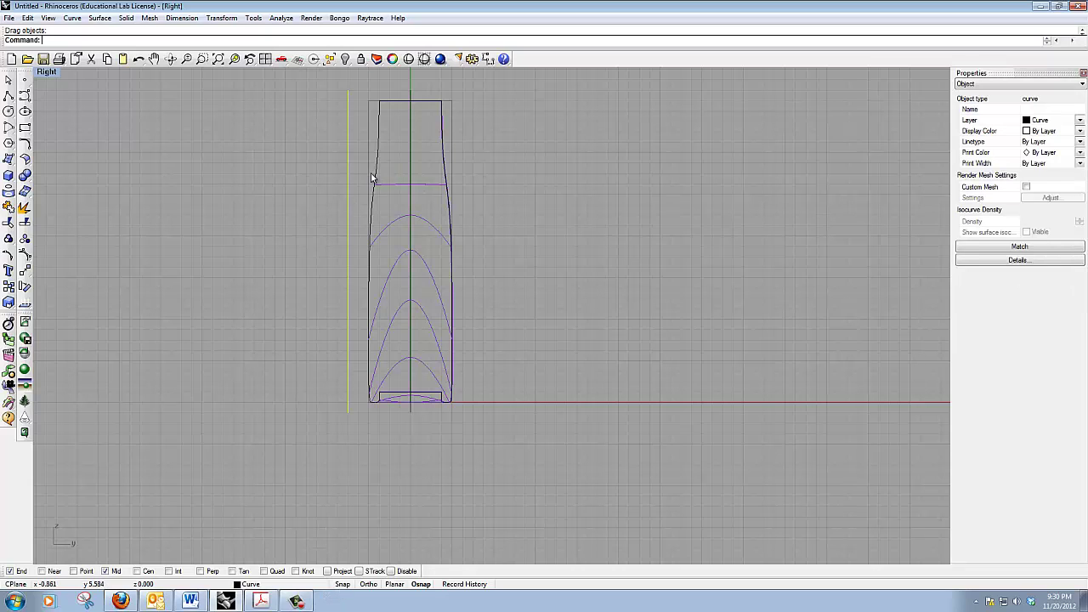
{"action": "scroll", "coordinate": [357, 189], "scroll_direction": "up", "scroll_amount": 2}
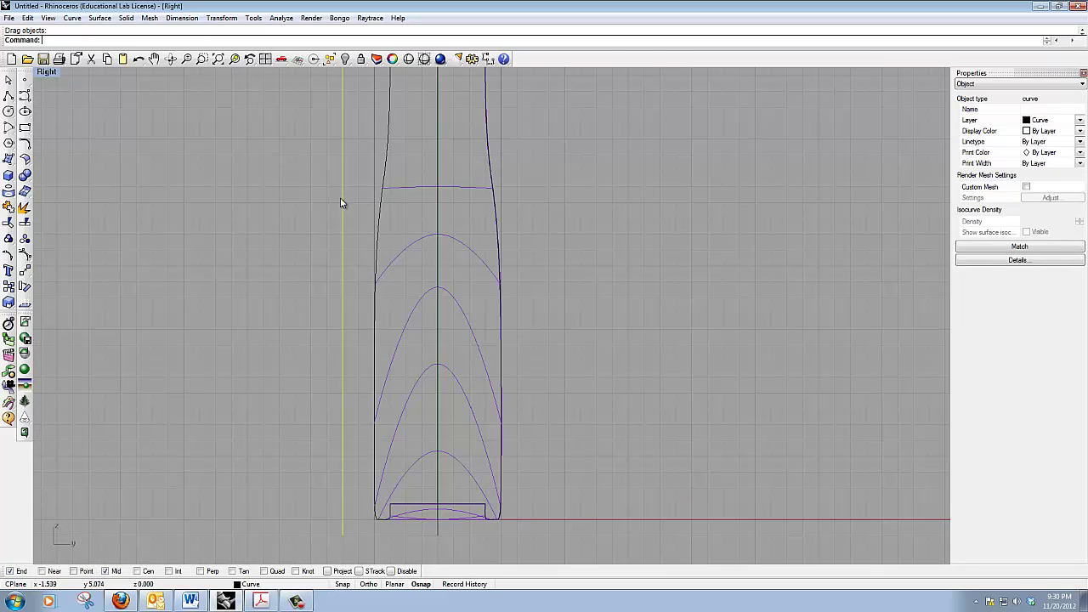
{"action": "left_click_drag", "start_coordinate": [340, 199], "coordinate": [377, 204]}
{"action": "scroll", "coordinate": [375, 352], "scroll_direction": "up", "scroll_amount": 9}
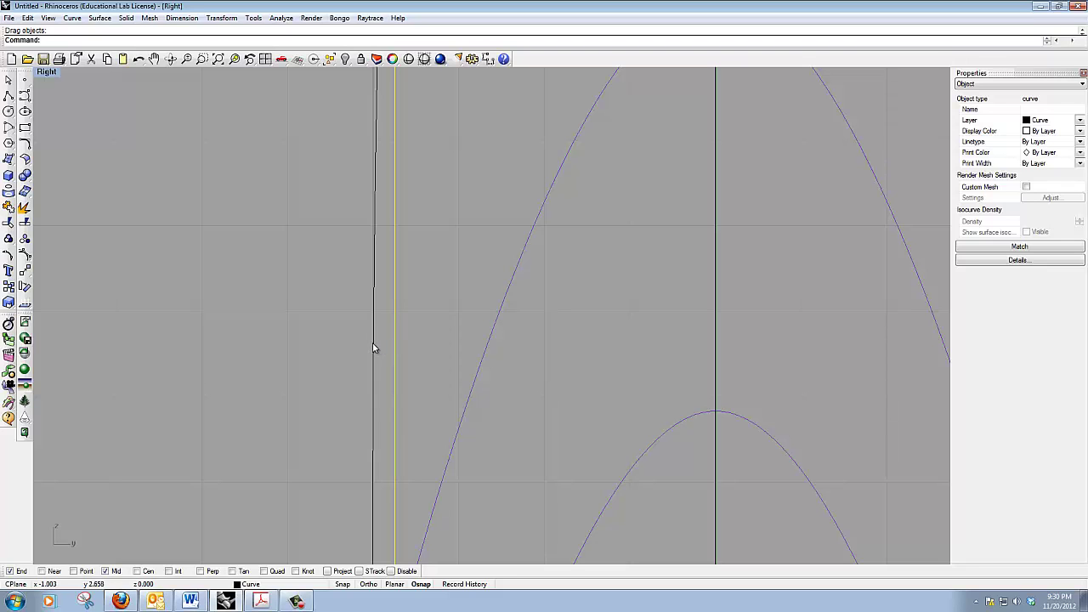
{"action": "left_click", "coordinate": [374, 347]}
{"action": "scroll", "coordinate": [389, 343], "scroll_direction": "down", "scroll_amount": 3}
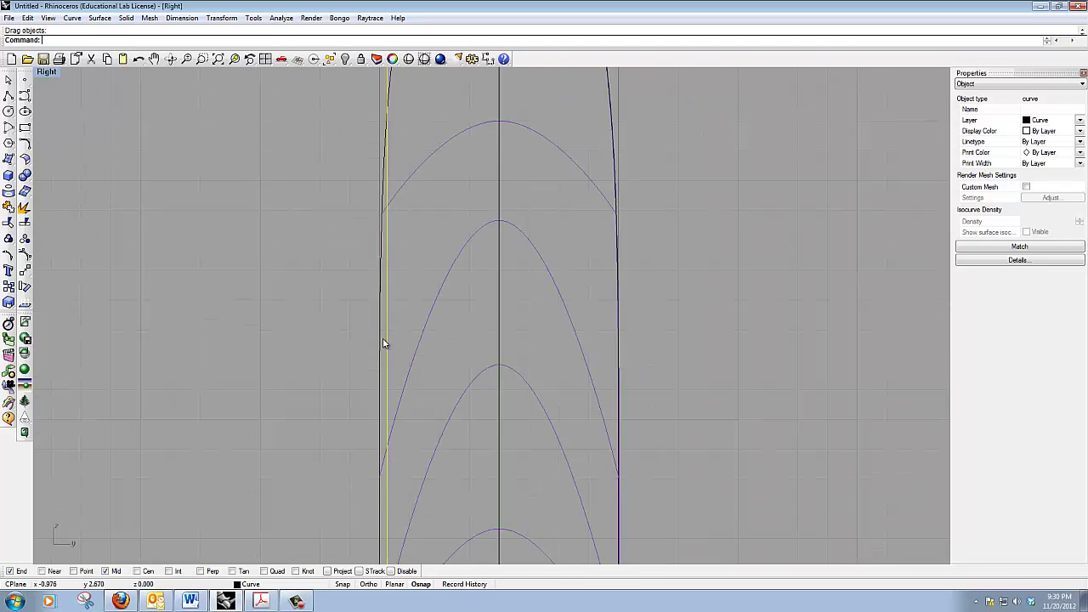
{"action": "scroll", "coordinate": [383, 344], "scroll_direction": "down", "scroll_amount": 5}
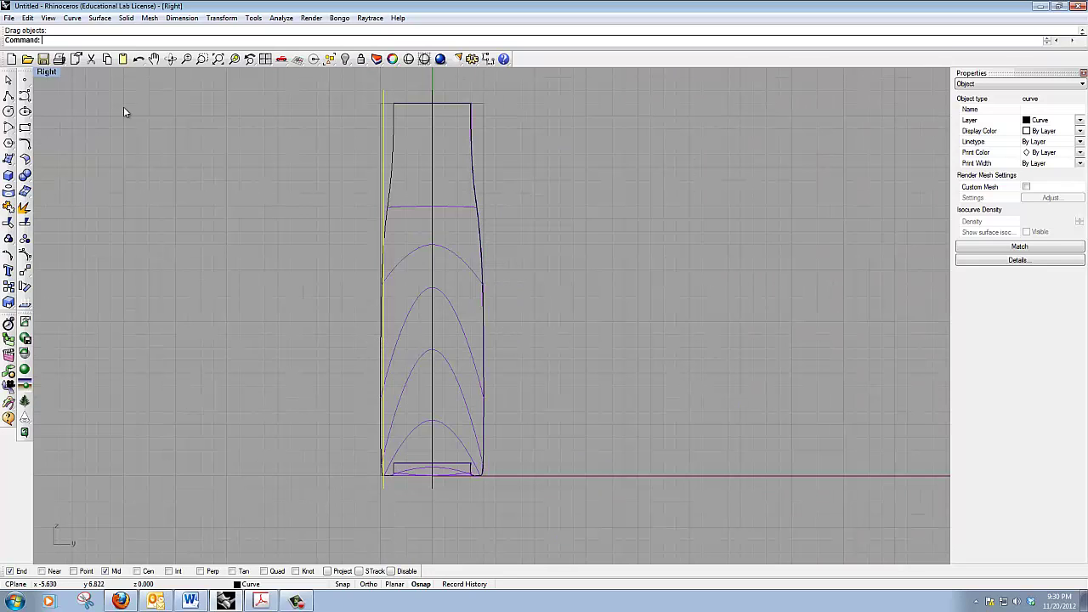
{"action": "double_click", "coordinate": [47, 74]}
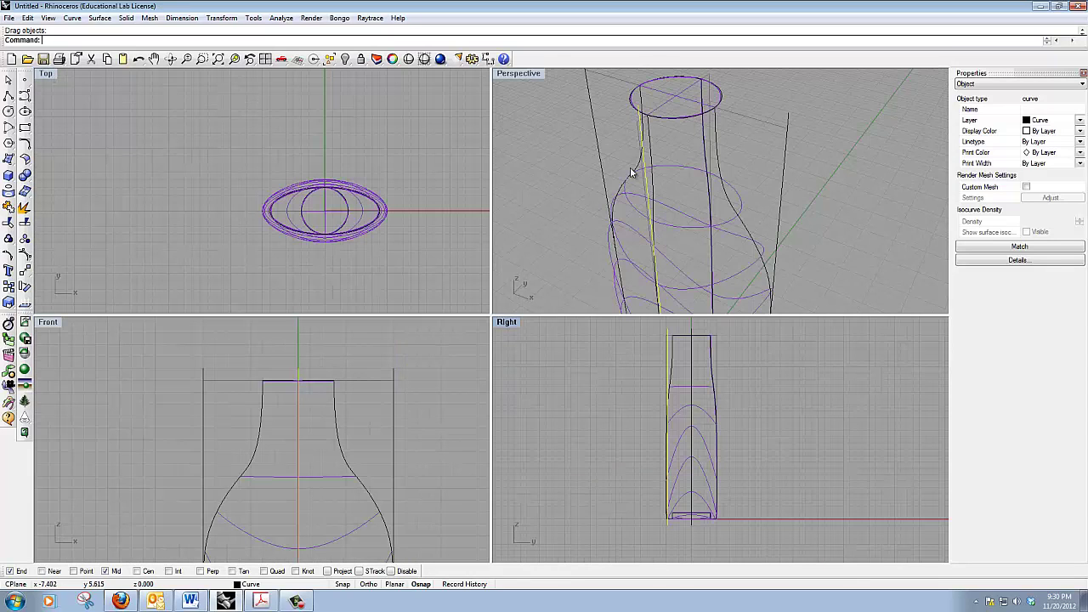
Move the two outer vertical lines together in the Right view from the bottle's centre towards its front, to about y -0.82.
{"action": "left_click", "coordinate": [789, 116]}
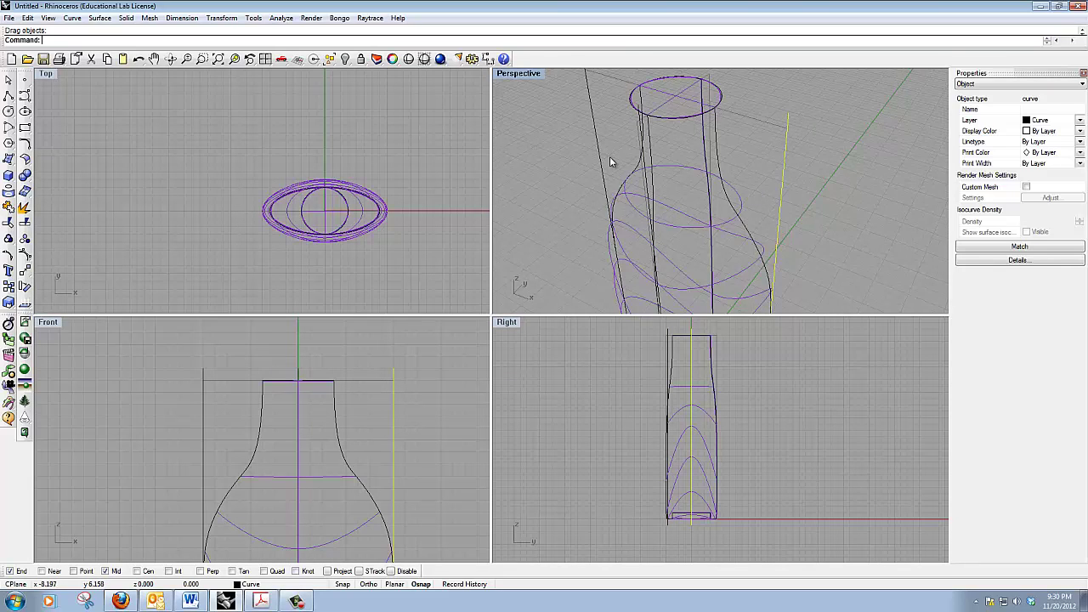
{"action": "scroll", "coordinate": [604, 140], "scroll_direction": "down", "scroll_amount": 5}
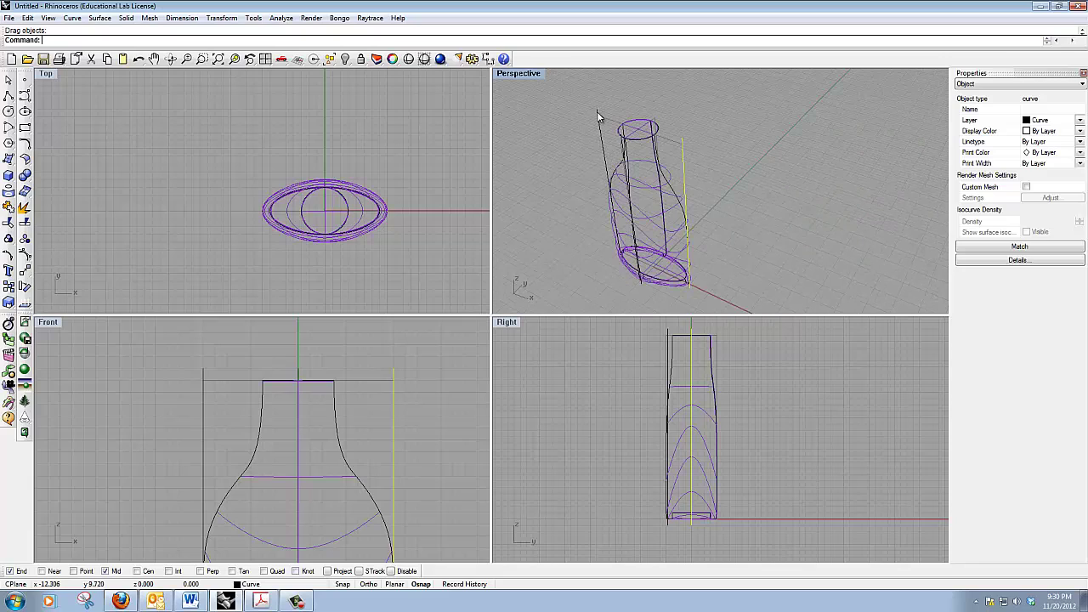
{"action": "left_click", "coordinate": [597, 112], "text": "shift"}
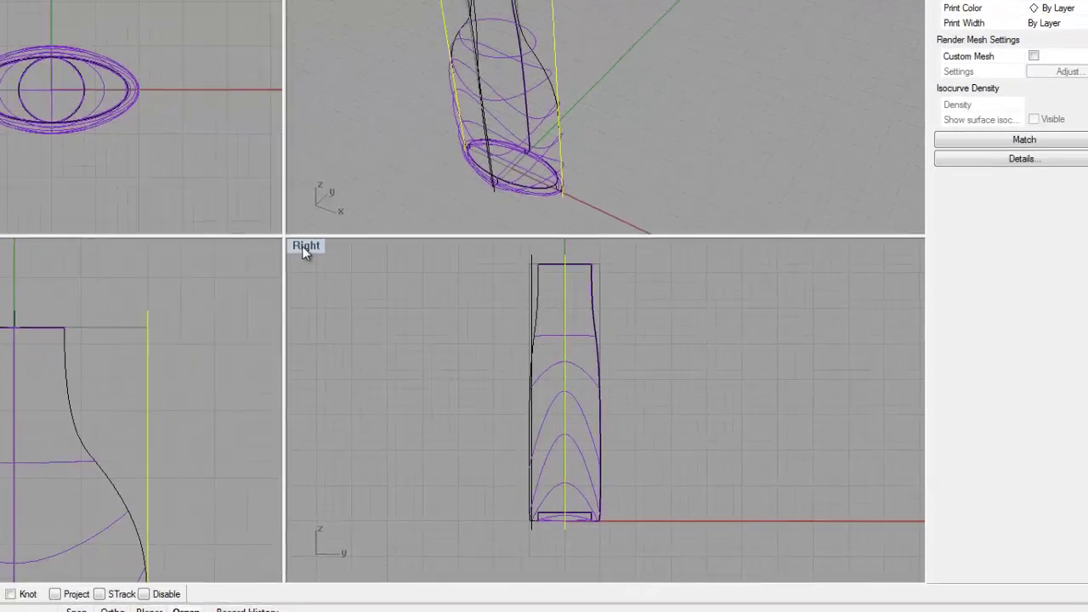
{"action": "double_click", "coordinate": [306, 246]}
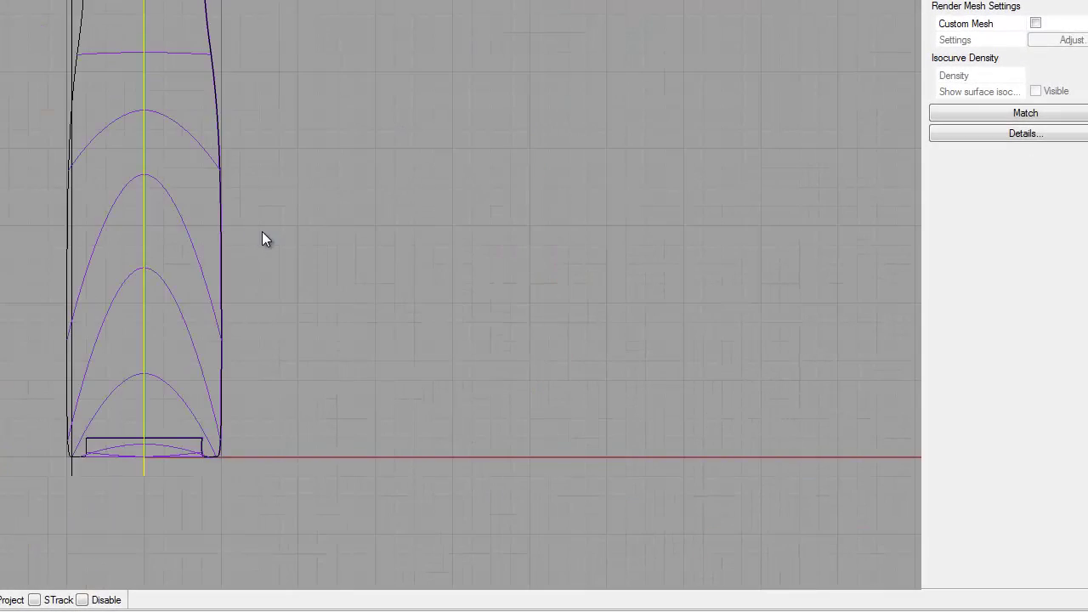
{"action": "left_click", "coordinate": [144, 88]}
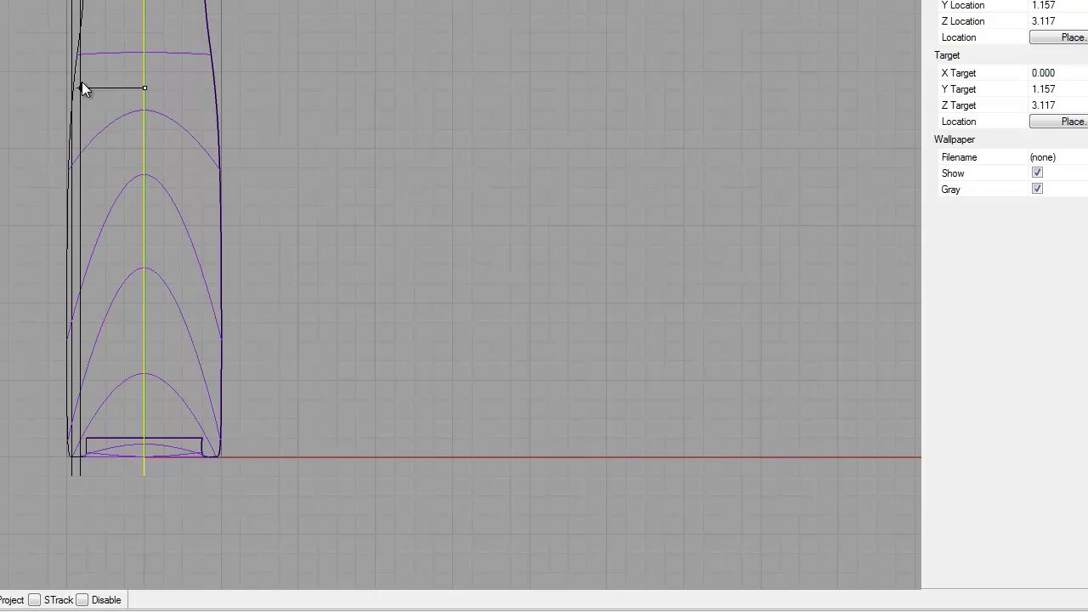
{"action": "left_click", "coordinate": [82, 88]}
{"action": "scroll", "coordinate": [387, 107], "scroll_direction": "up", "scroll_amount": 5}
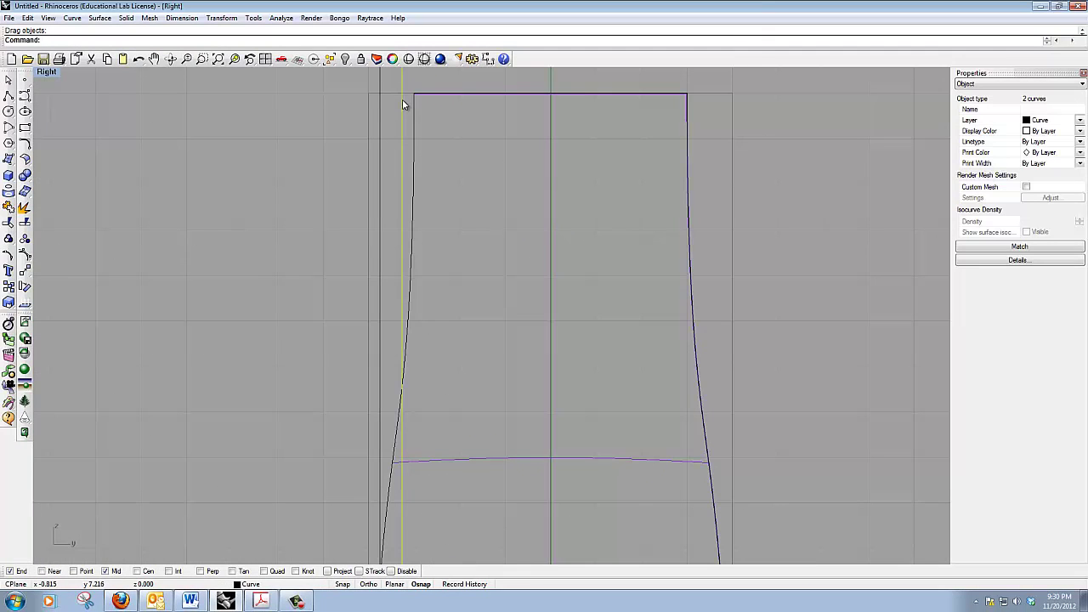
{"action": "scroll", "coordinate": [393, 127], "scroll_direction": "down", "scroll_amount": 4}
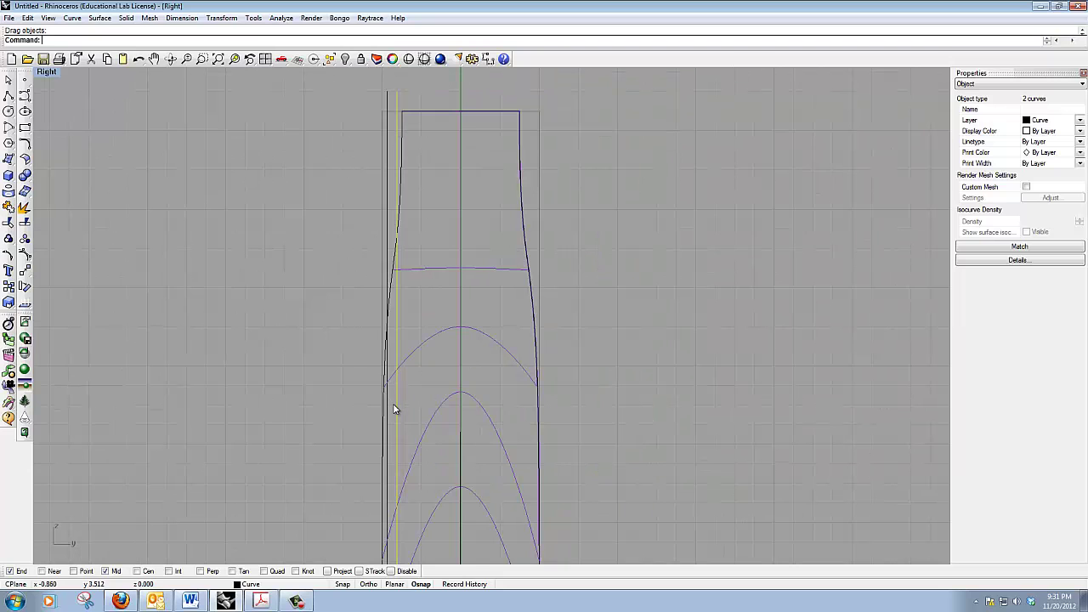
{"action": "double_click", "coordinate": [46, 73]}
{"action": "right_click_drag", "start_coordinate": [543, 195], "coordinate": [606, 270]}
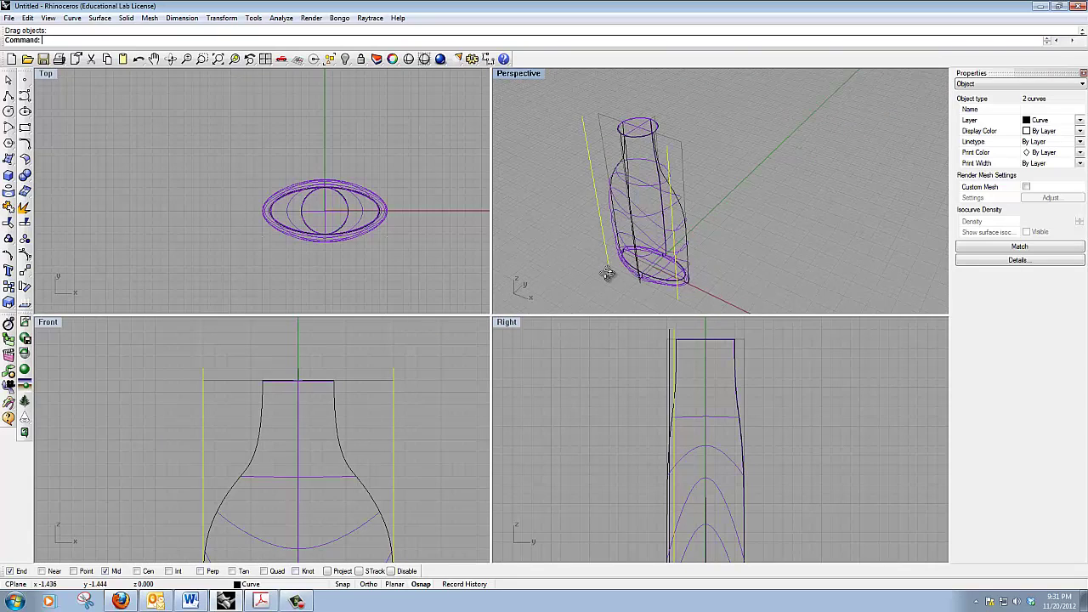
{"action": "left_click", "coordinate": [561, 269]}
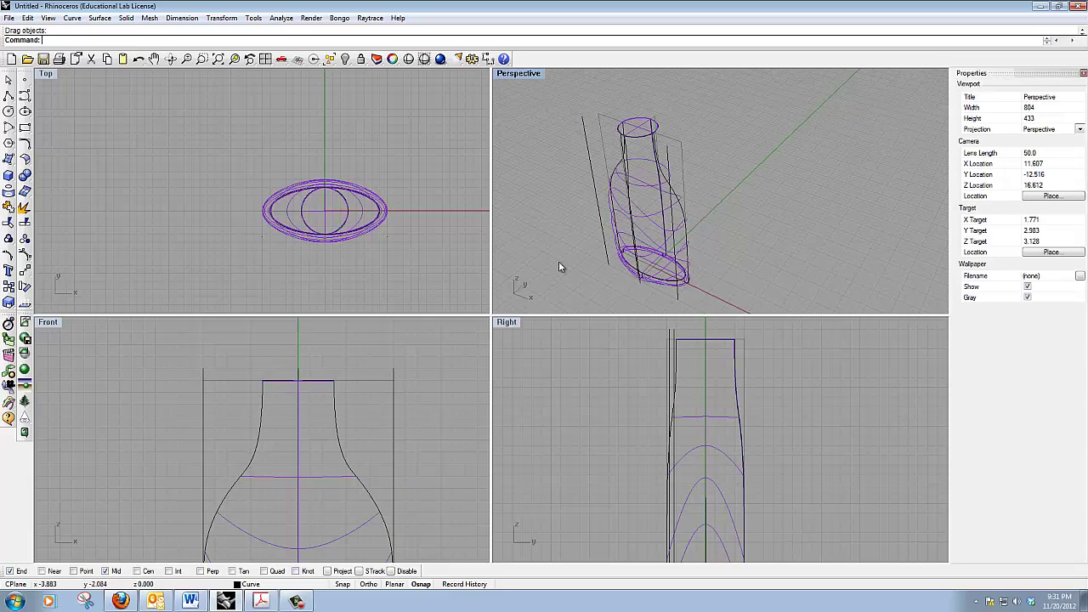
Loft a surface through the three vertical lines across the bottle's front, with Normal style and Do not simplify.
{"action": "left_click", "coordinate": [73, 18]}
{"action": "key", "text": "Left"}
{"action": "mouse_move", "coordinate": [100, 18]}
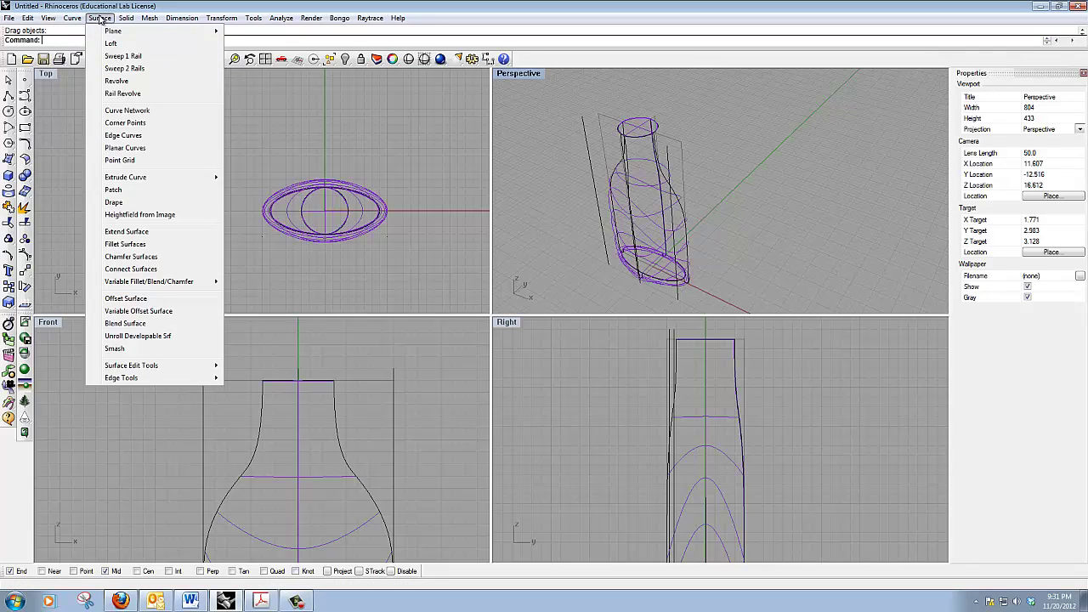
{"action": "left_click", "coordinate": [114, 44]}
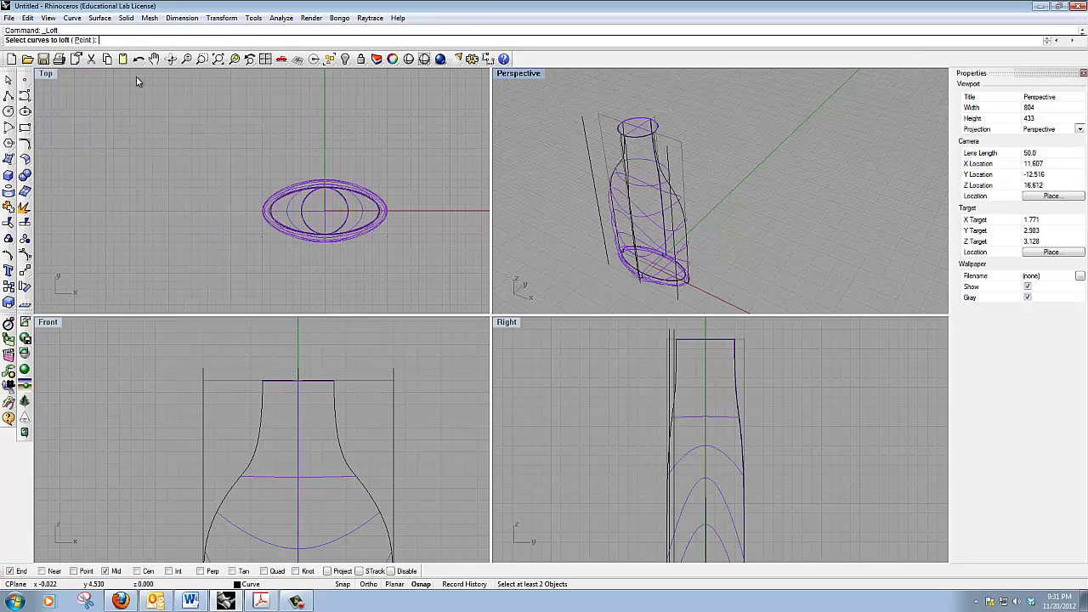
{"action": "left_click", "coordinate": [588, 144]}
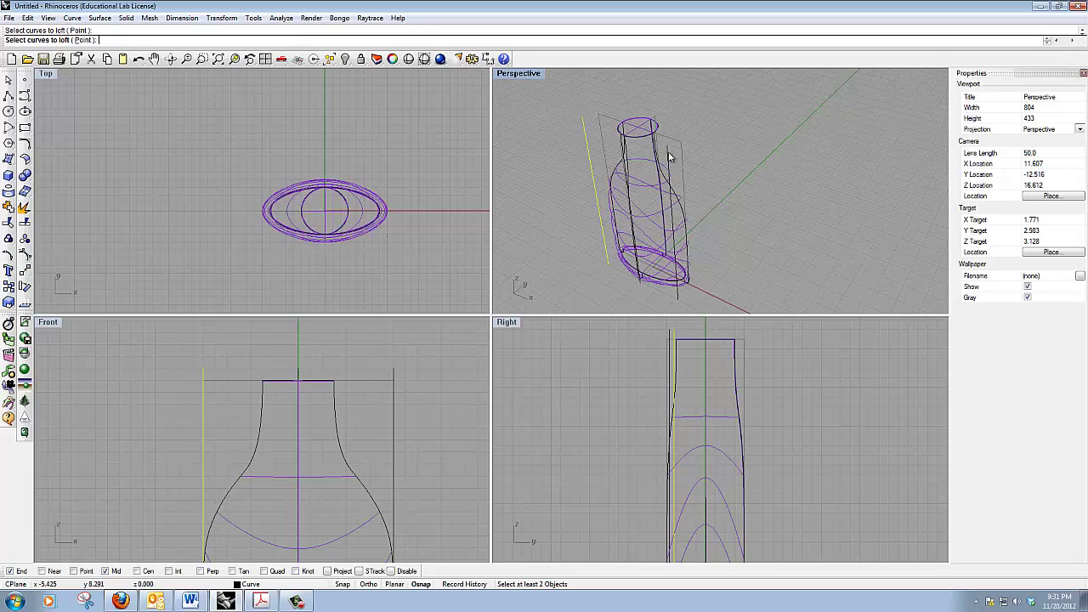
{"action": "scroll", "coordinate": [636, 175], "scroll_direction": "up", "scroll_amount": 5}
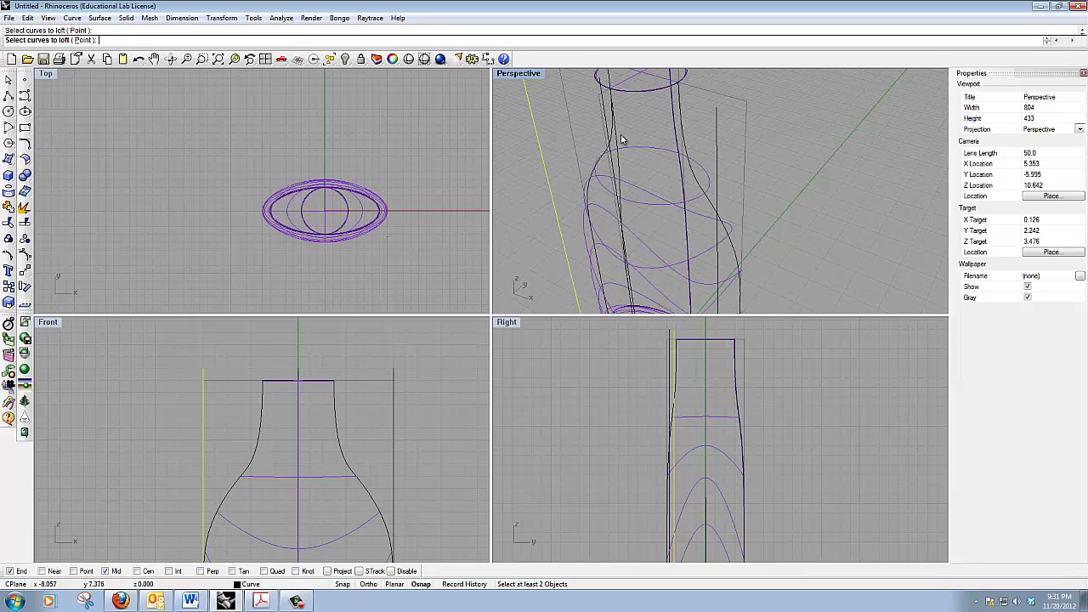
{"action": "right_click_drag", "start_coordinate": [624, 136], "coordinate": [690, 194]}
{"action": "left_click", "coordinate": [906, 94]}
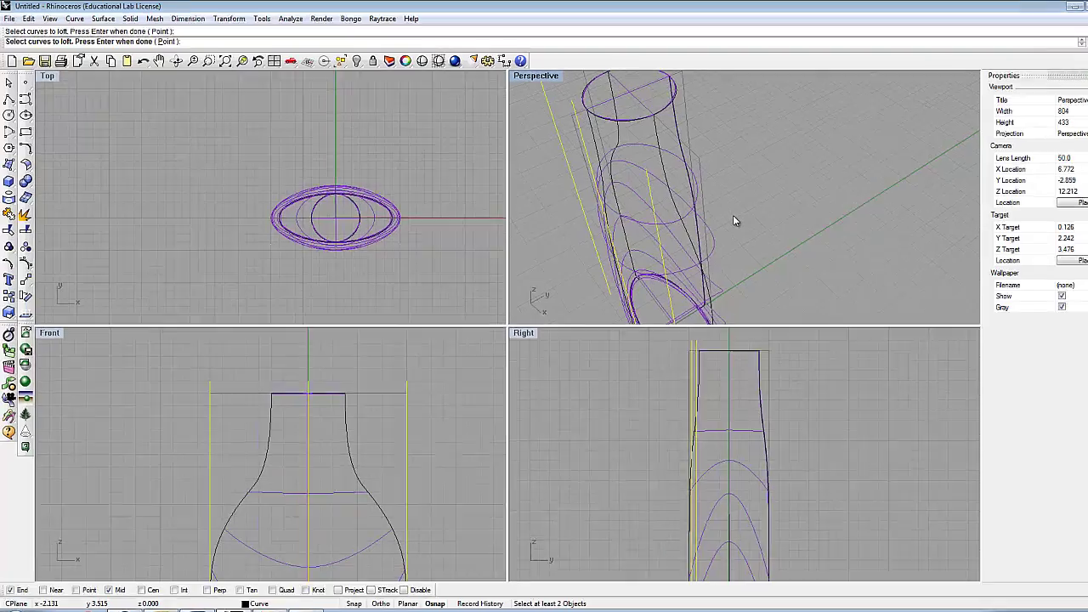
{"action": "key", "text": "Return"}
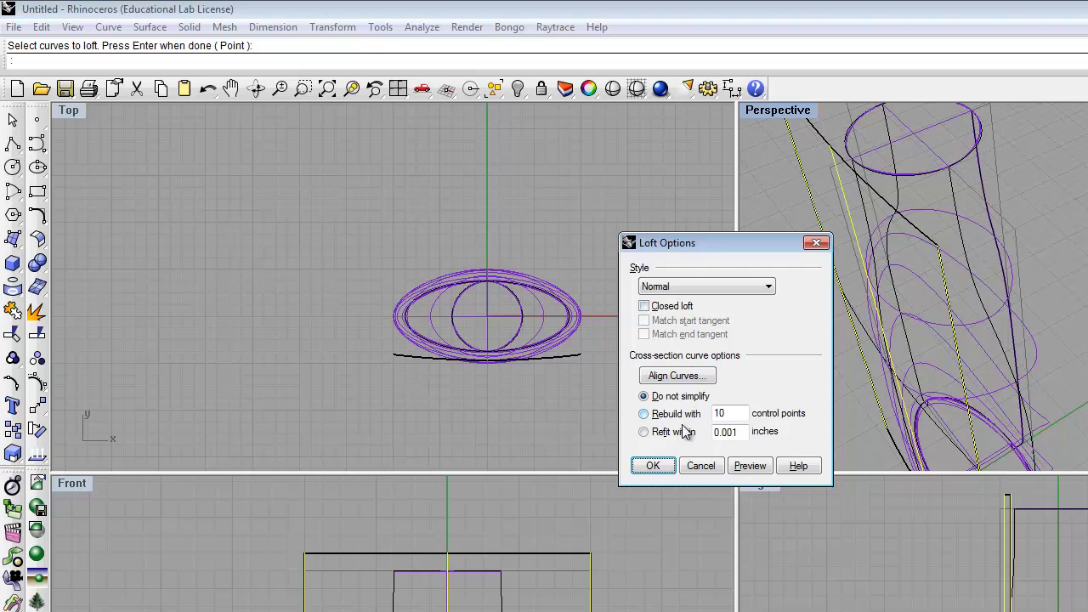
{"action": "left_click", "coordinate": [648, 466]}
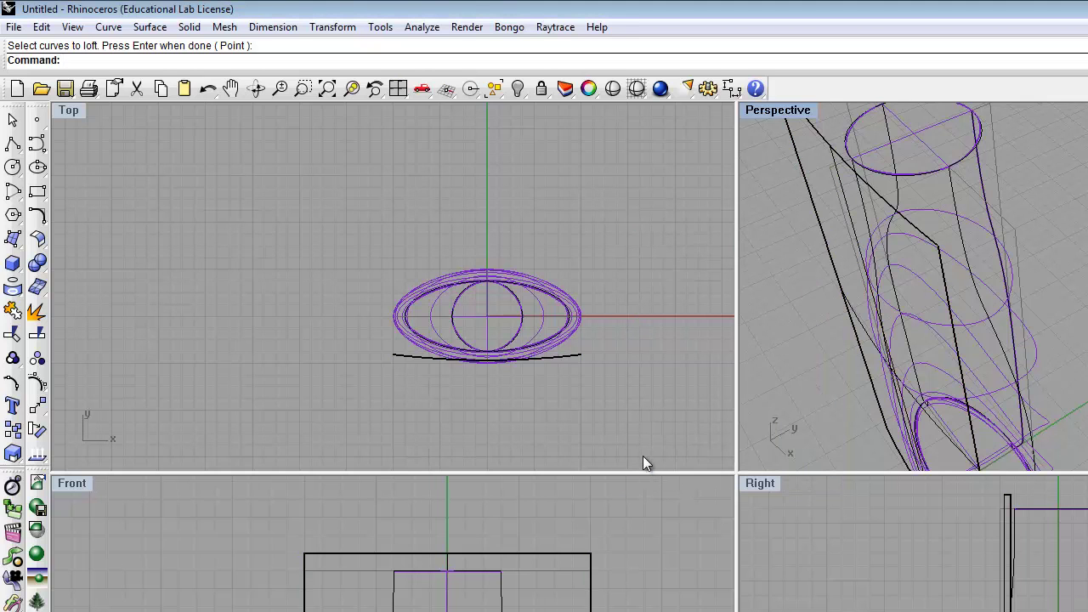
Set the Perspective view to shaded display and examine where the lofted surface intersects the bottle's front.
{"action": "right_click_drag", "start_coordinate": [853, 344], "coordinate": [814, 278]}
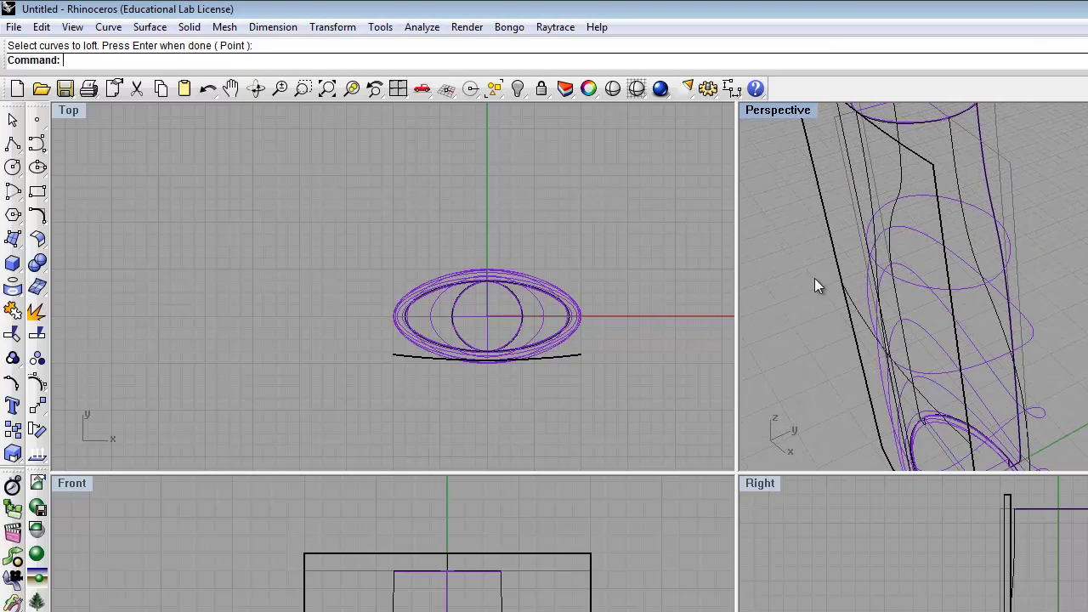
{"action": "left_click", "coordinate": [771, 109]}
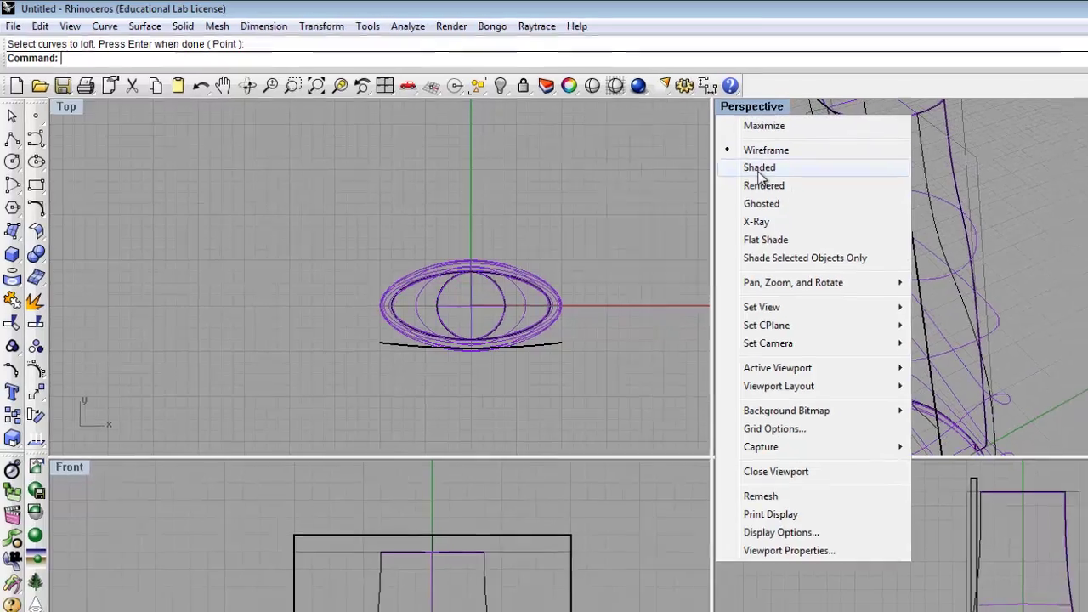
{"action": "left_click", "coordinate": [778, 170]}
{"action": "right_click_drag", "start_coordinate": [647, 301], "coordinate": [689, 272]}
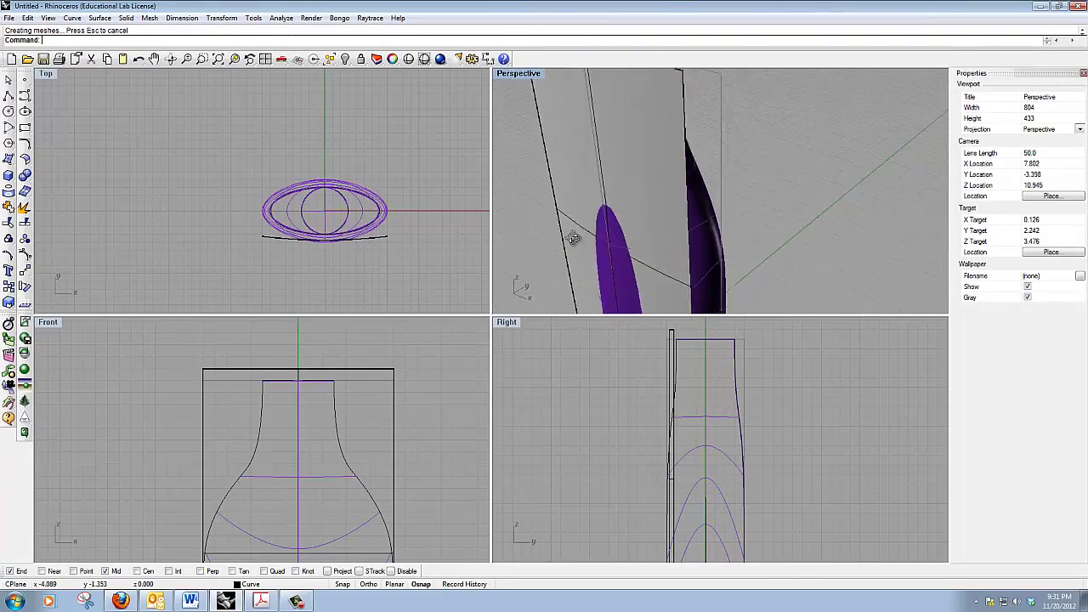
{"action": "scroll", "coordinate": [574, 221], "scroll_direction": "down", "scroll_amount": 5}
{"action": "right_click_drag", "start_coordinate": [574, 221], "coordinate": [665, 199]}
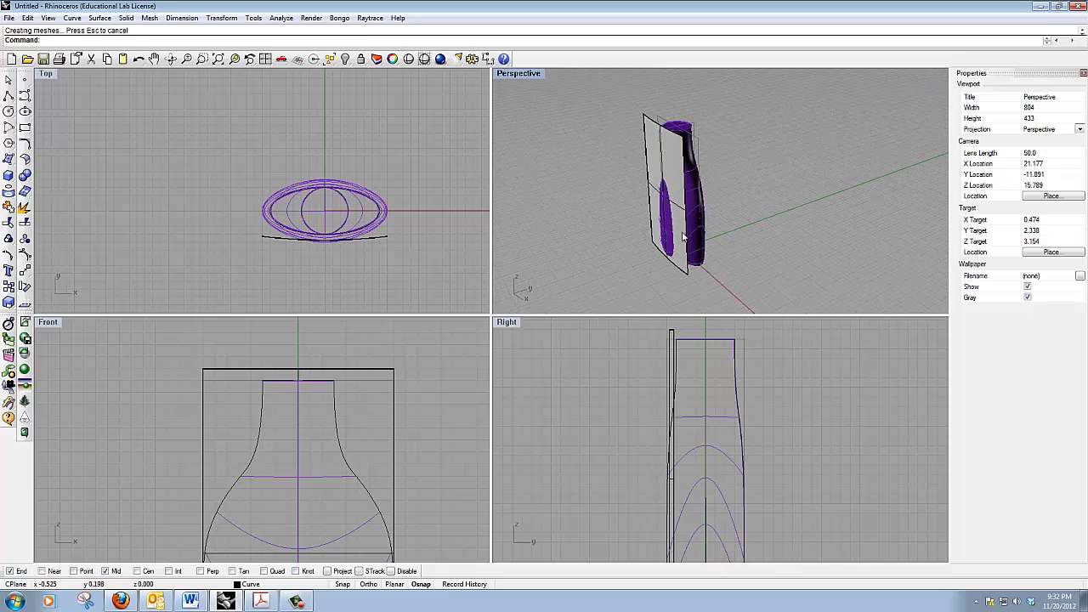
{"action": "right_click_drag", "start_coordinate": [690, 263], "coordinate": [709, 296]}
{"action": "right_click_drag", "start_coordinate": [746, 282], "coordinate": [736, 295]}
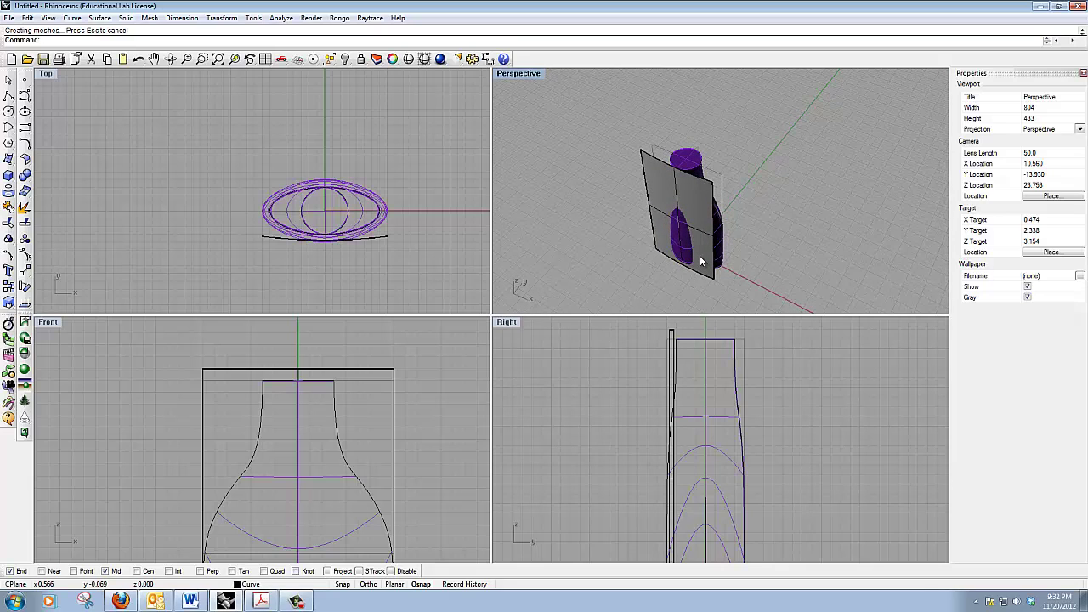
{"action": "scroll", "coordinate": [686, 230], "scroll_direction": "up", "scroll_amount": 3}
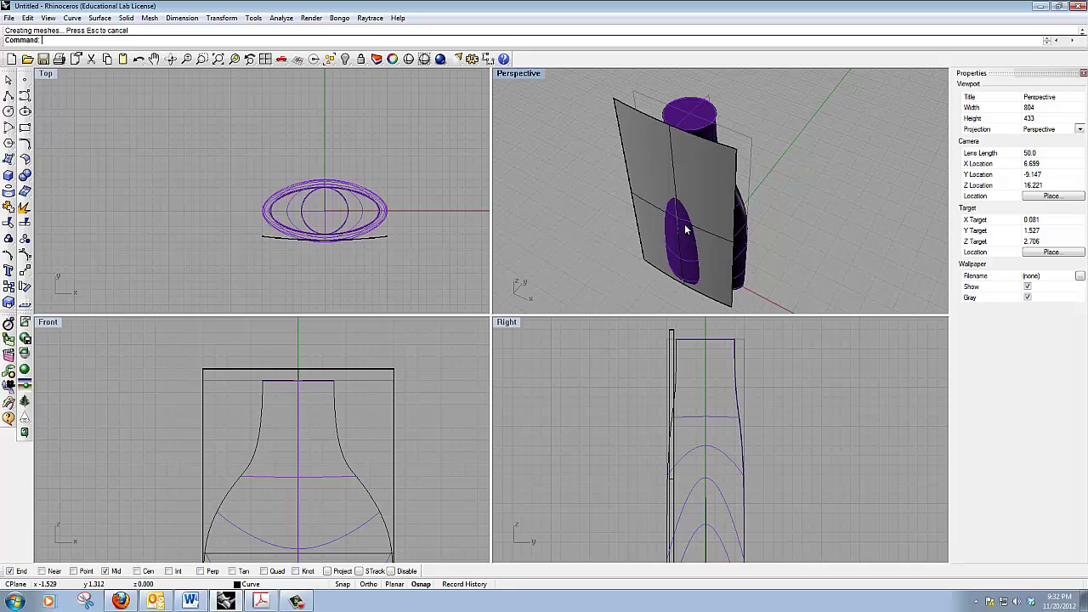
Mirror a copy of the lofted surface to the bottle's back in the Top view, across the x axis through the origin.
{"action": "left_click", "coordinate": [378, 238]}
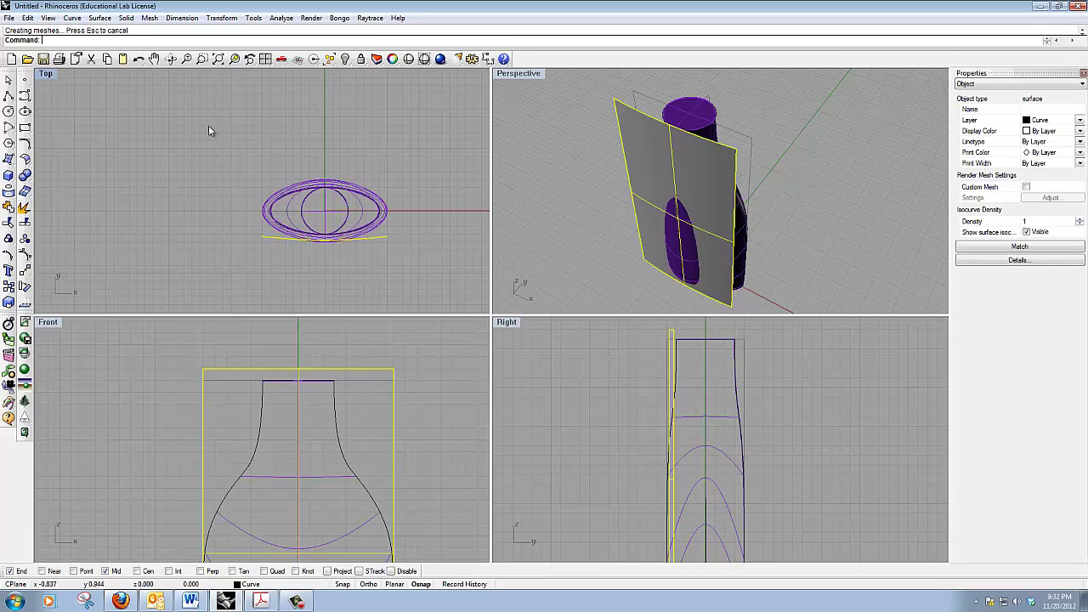
{"action": "left_click", "coordinate": [230, 18]}
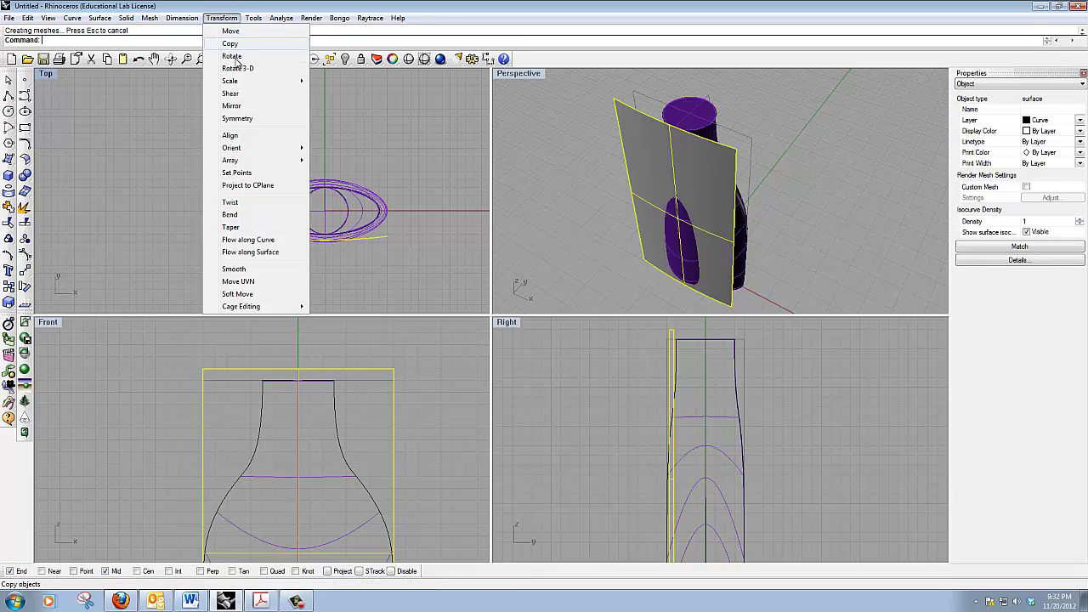
{"action": "left_click", "coordinate": [231, 105]}
{"action": "scroll", "coordinate": [250, 213], "scroll_direction": "up", "scroll_amount": 3}
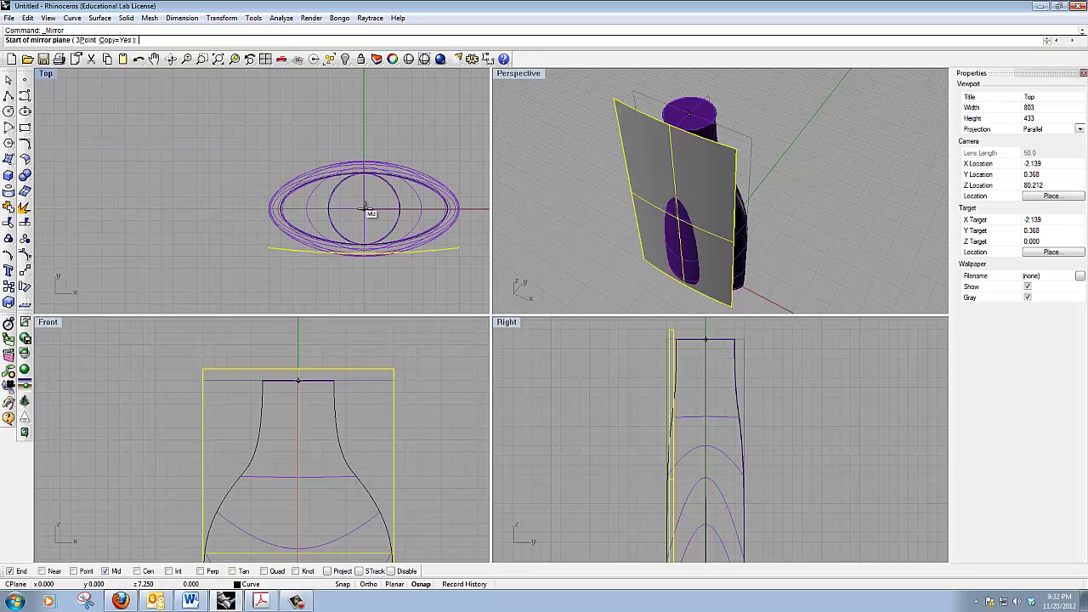
{"action": "left_click", "coordinate": [365, 207]}
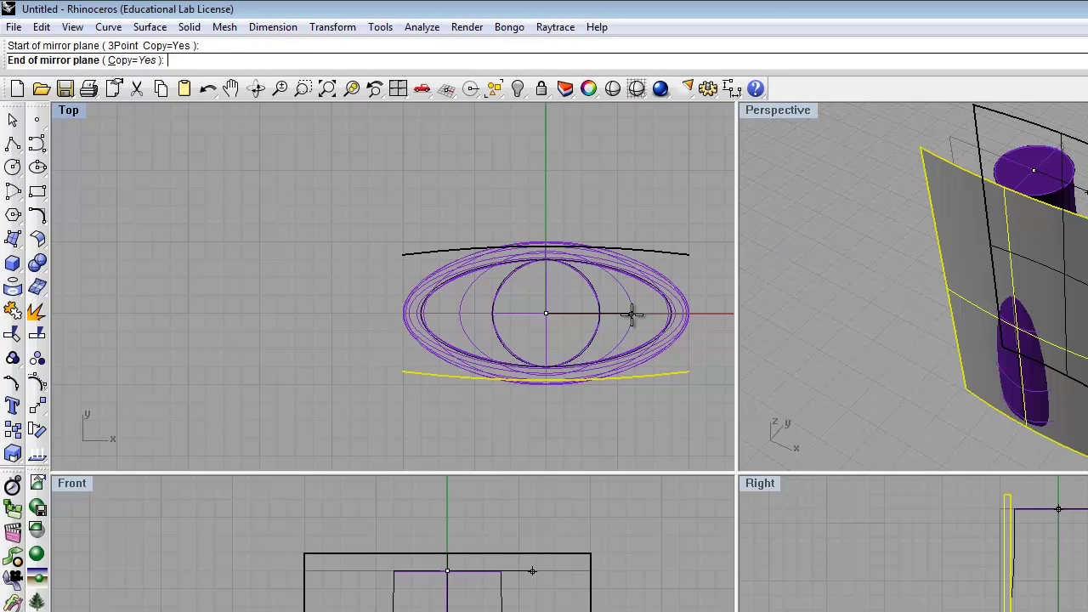
{"action": "left_click", "coordinate": [631, 315]}
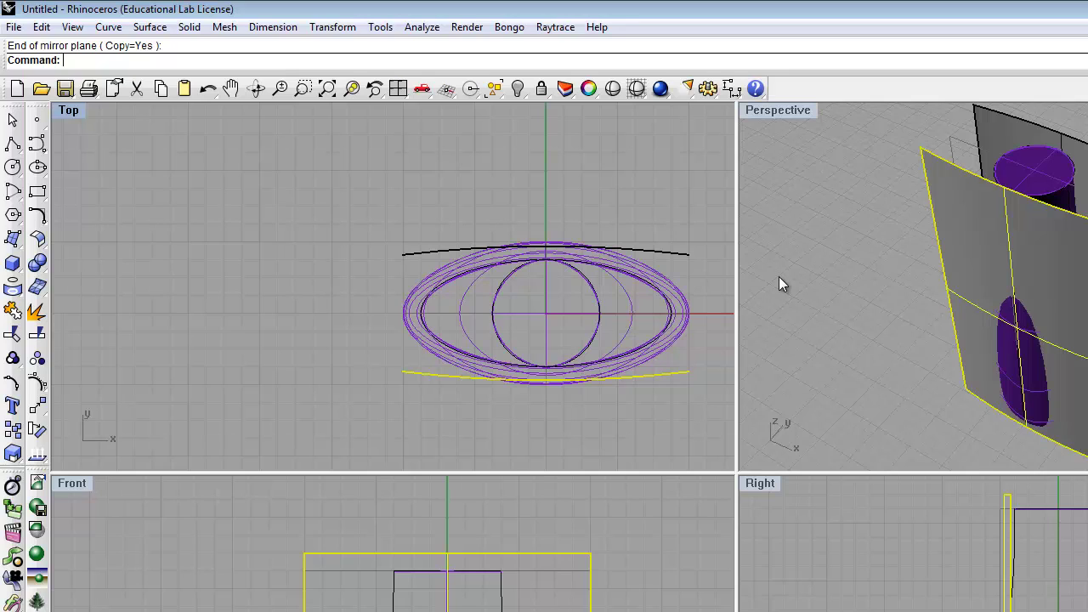
{"action": "left_click", "coordinate": [863, 280]}
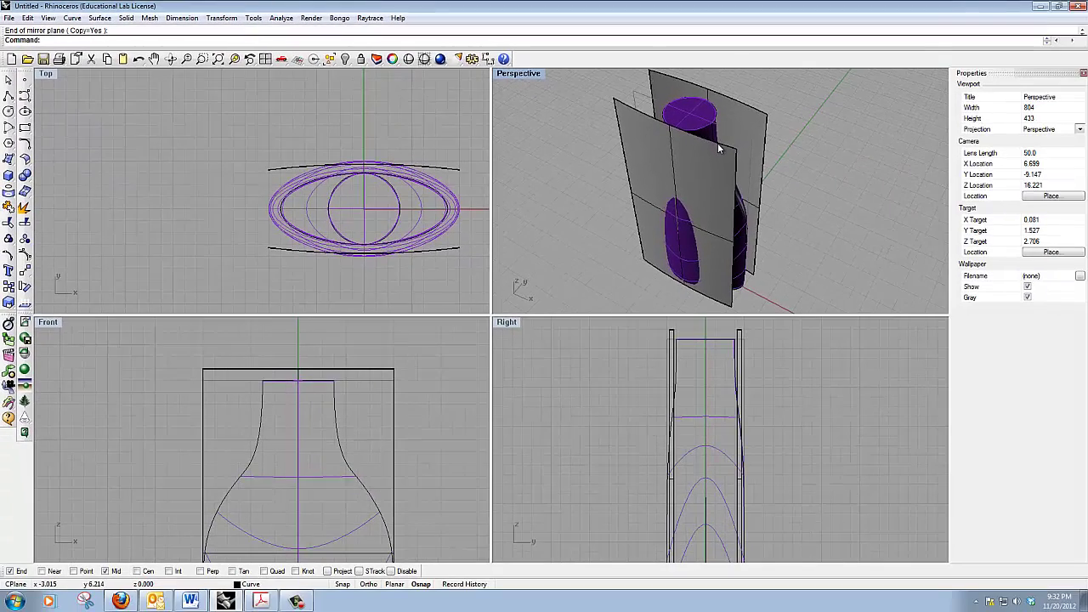
Check the normal direction of the front lofted surface with the Dir command, leaving its direction as is.
{"action": "type", "text": "Dir"}
{"action": "key", "text": "Return"}
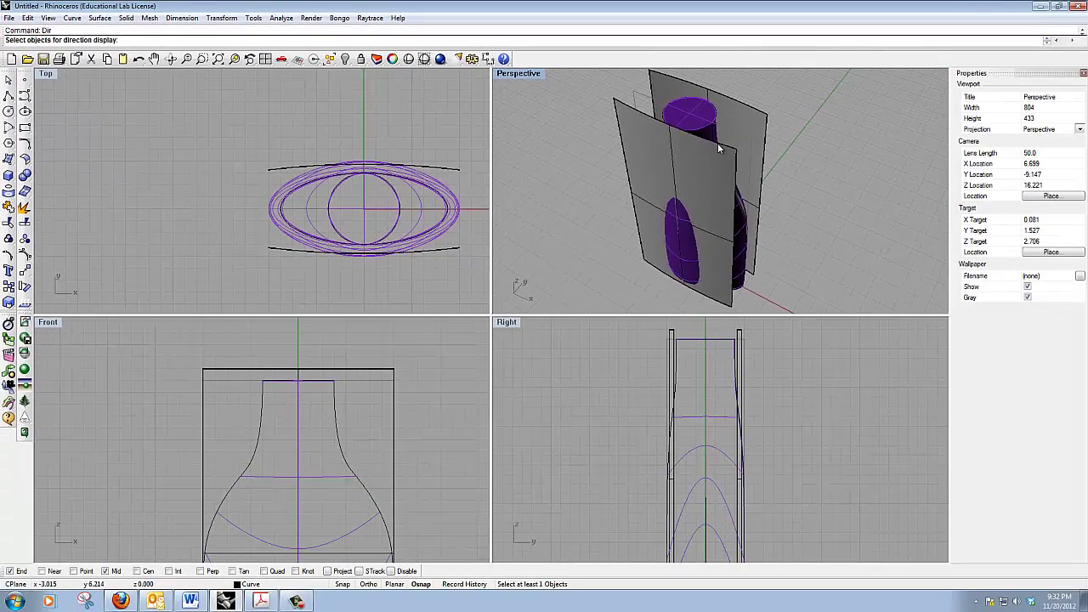
{"action": "left_click", "coordinate": [718, 149]}
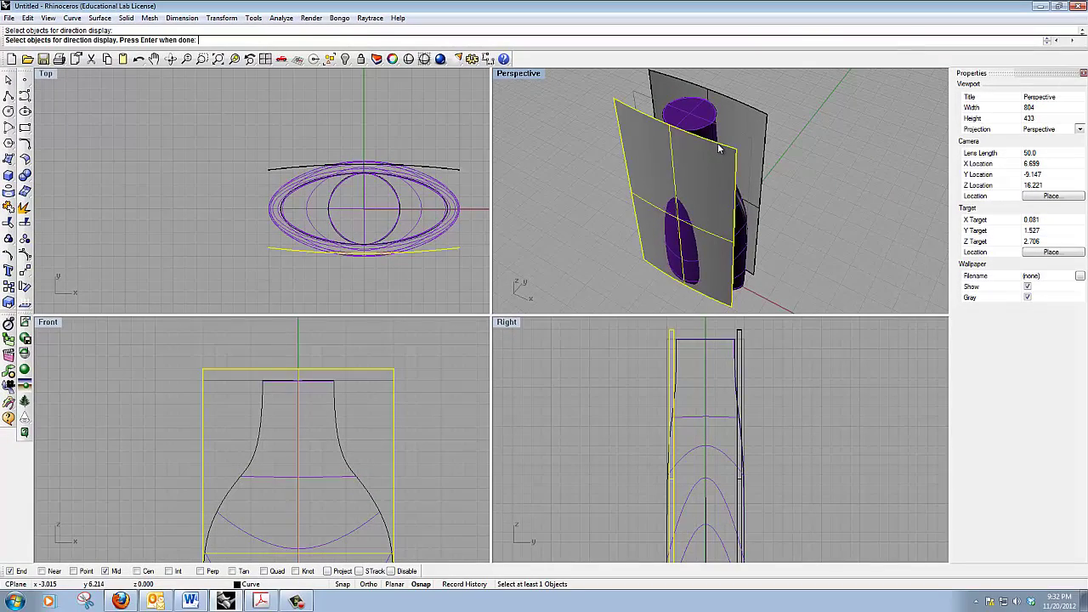
{"action": "key", "text": "Return"}
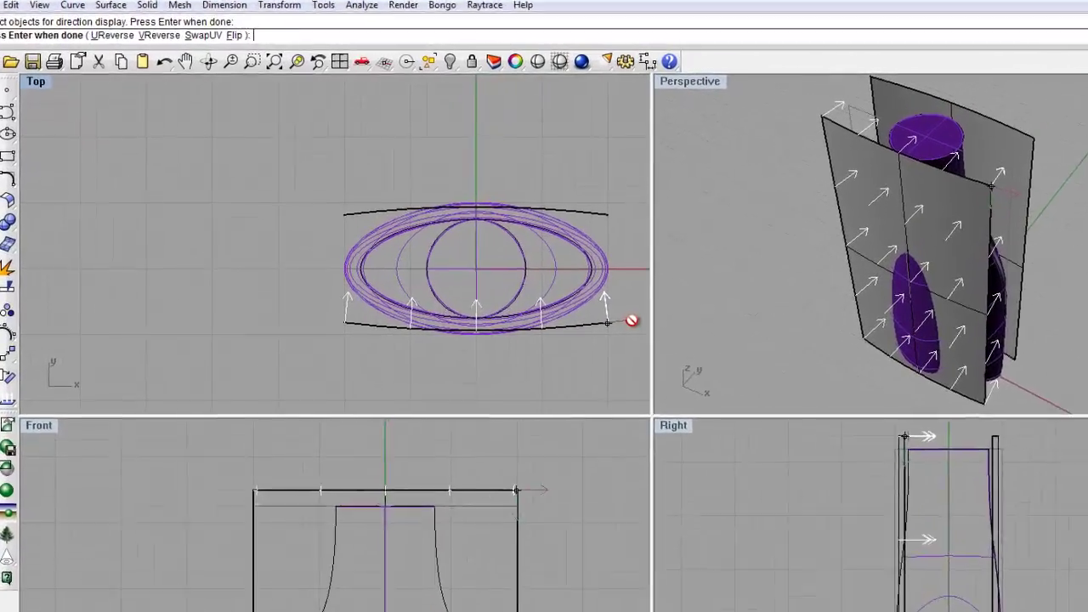
{"action": "key", "text": "Return"}
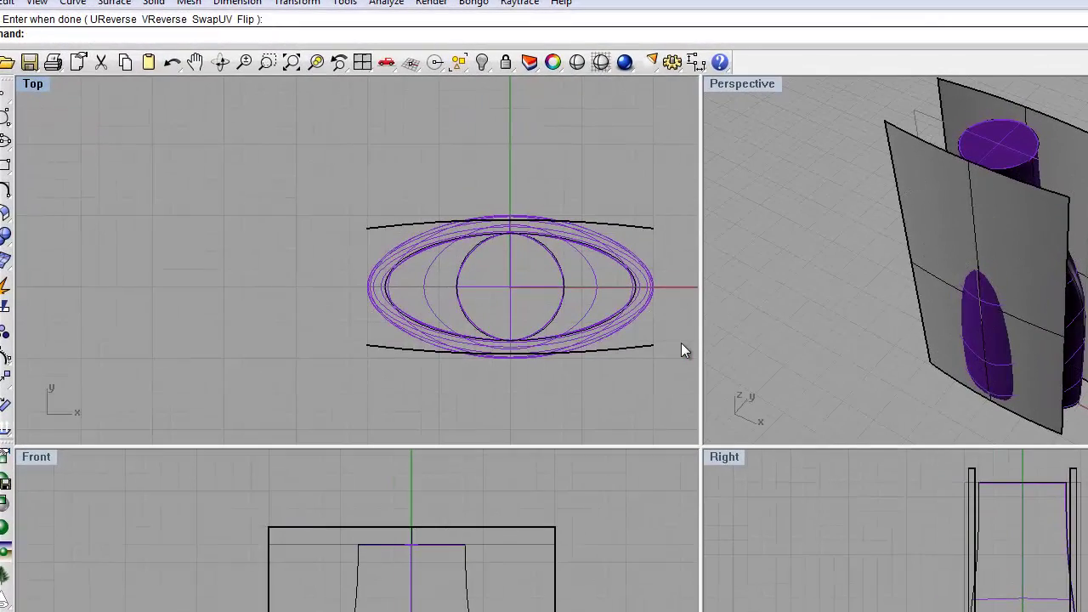
Check the normal direction of the mirrored back surface with Dir, without flipping it.
{"action": "left_click", "coordinate": [1025, 158]}
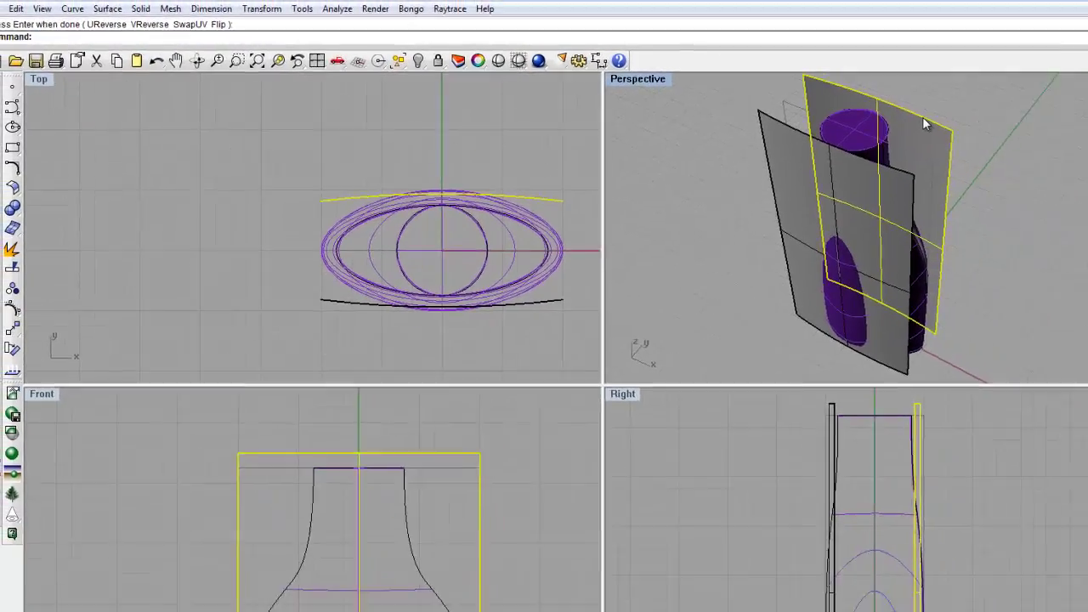
{"action": "type", "text": "dir"}
{"action": "key", "text": "Return"}
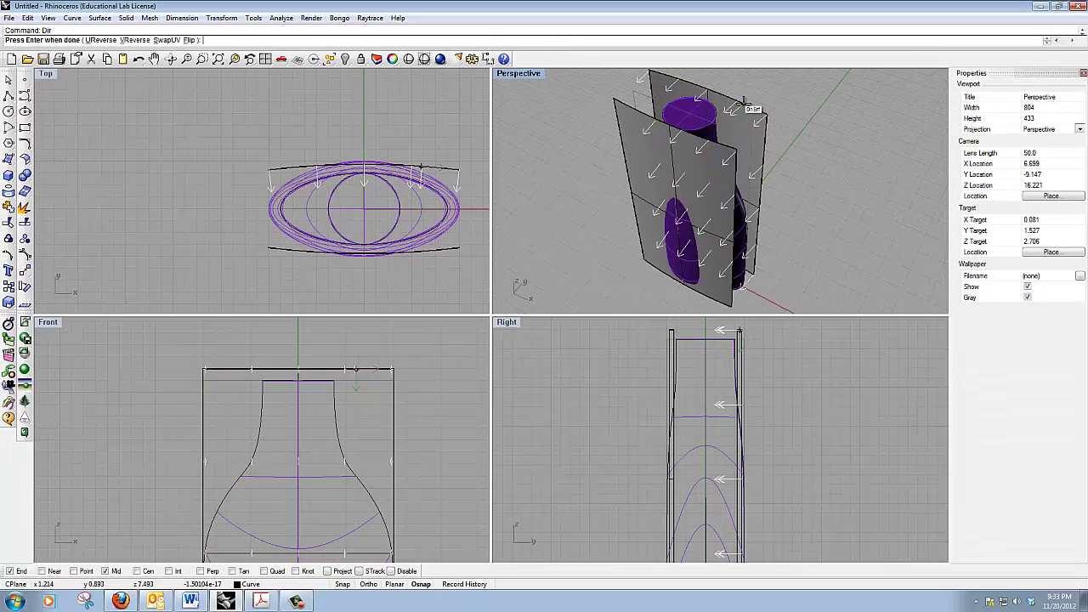
{"action": "key", "text": "Return"}
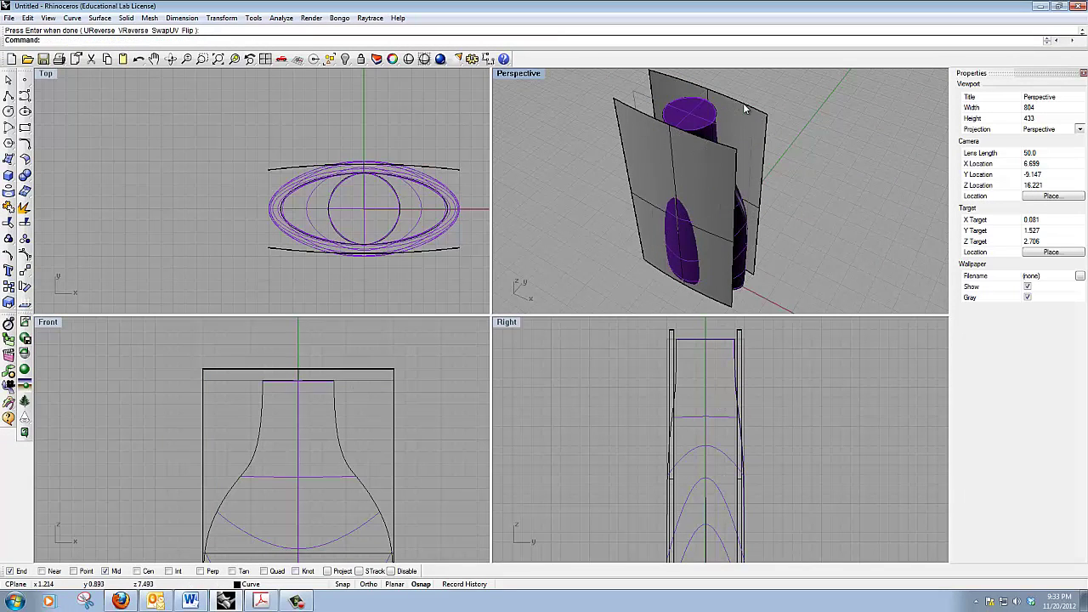
Boolean-subtract the front and back lofted surfaces from the bottle polysurface, deleting the input surfaces.
{"action": "left_click", "coordinate": [716, 129]}
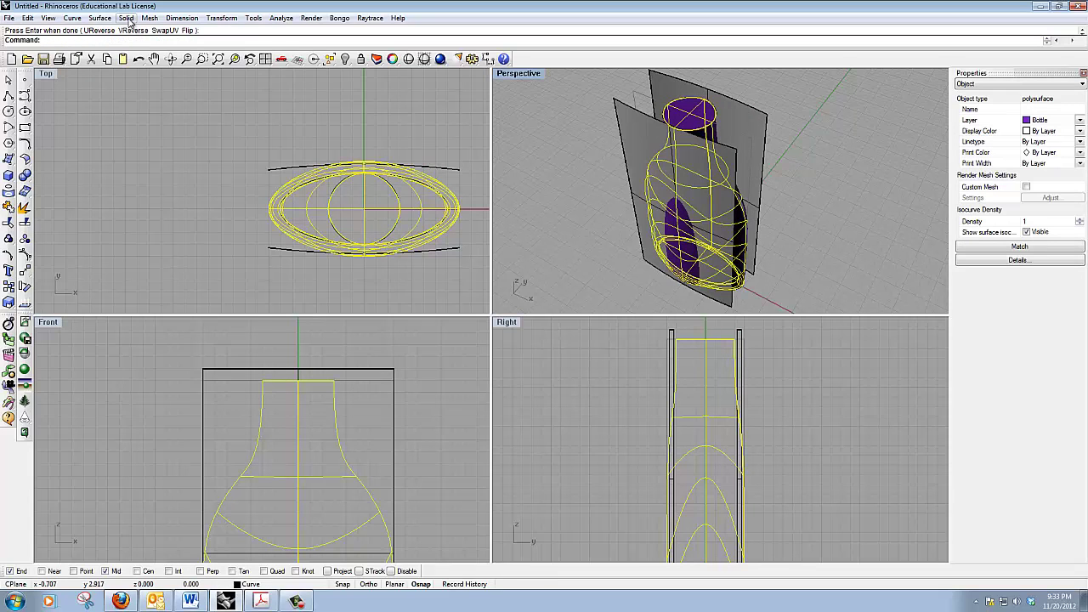
{"action": "left_click", "coordinate": [126, 18]}
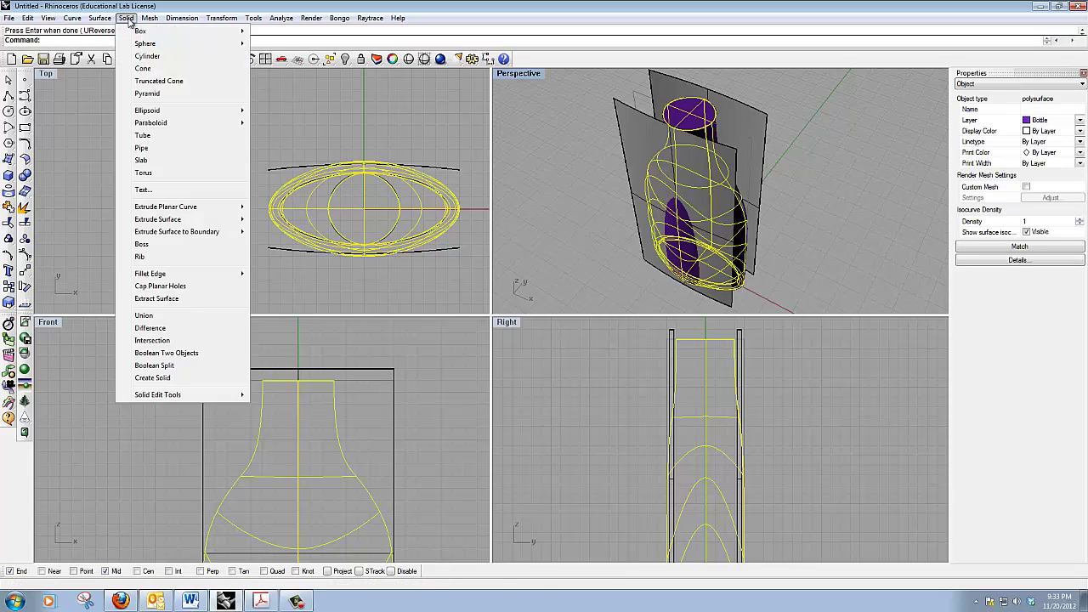
{"action": "left_click", "coordinate": [156, 327]}
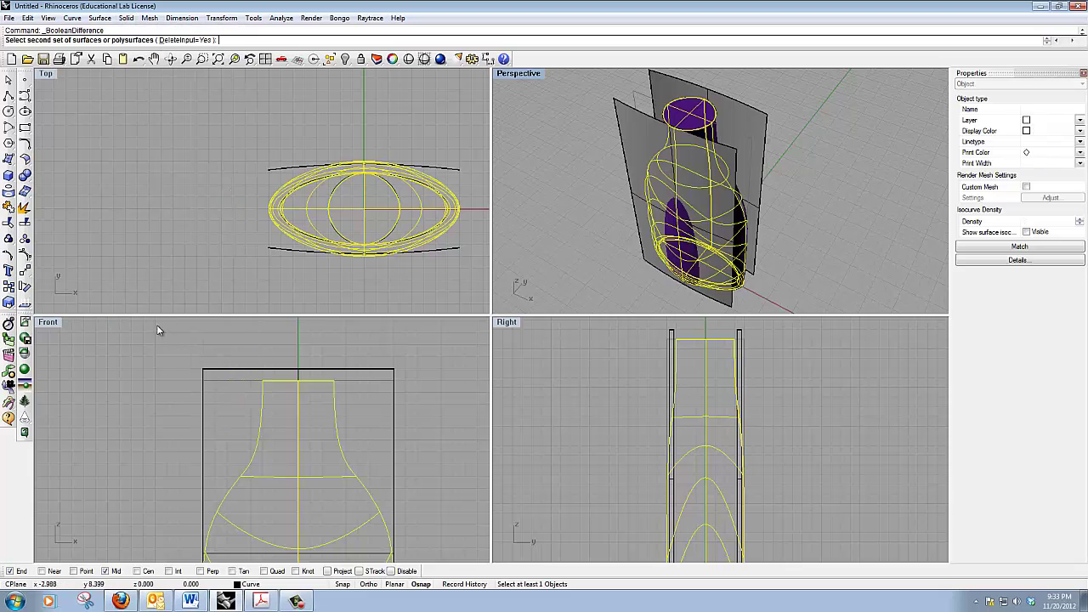
{"action": "left_click", "coordinate": [442, 249]}
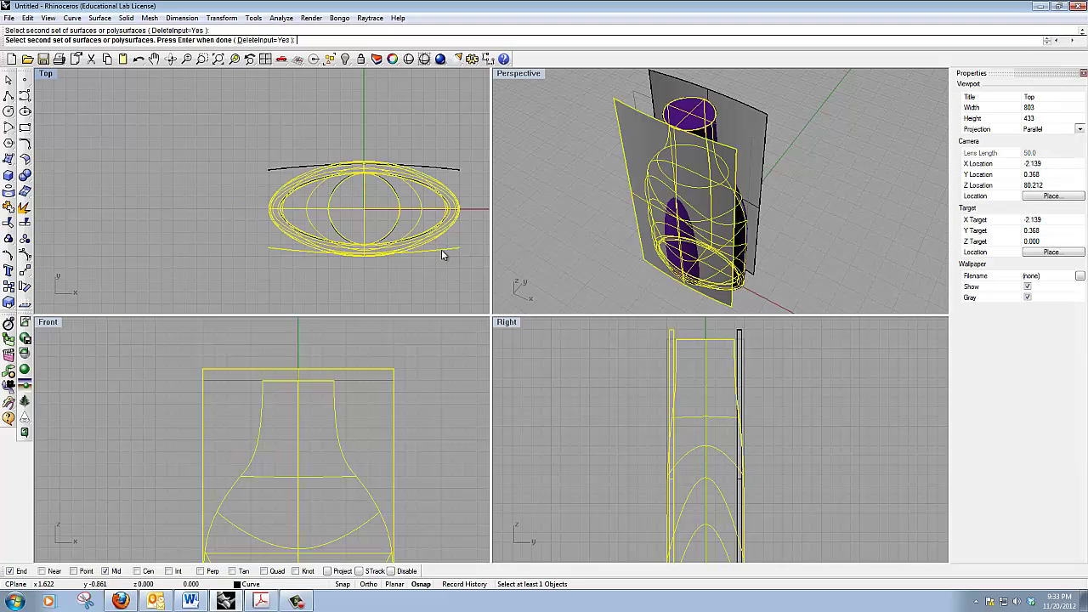
{"action": "left_click", "coordinate": [447, 168]}
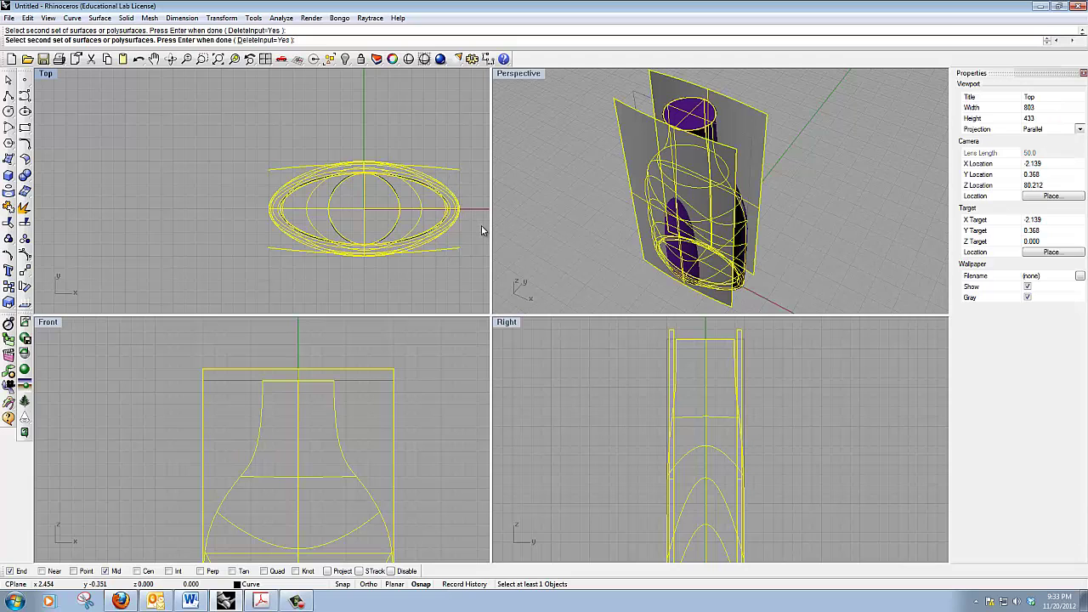
{"action": "key", "text": "Return"}
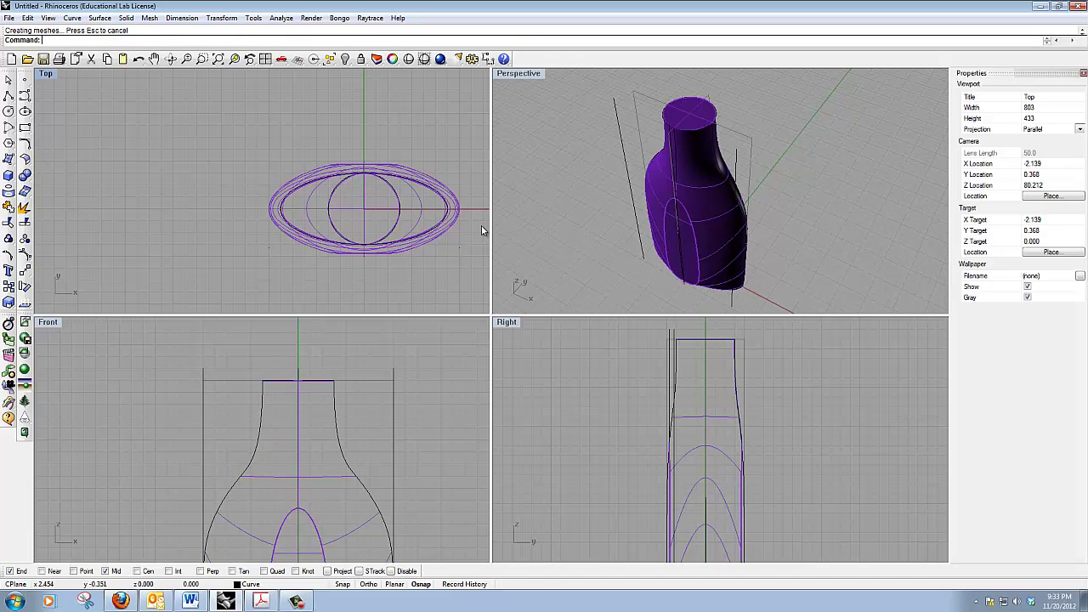
Examine the cut face on the bottle's front and its edges from several distances in the Perspective view.
{"action": "scroll", "coordinate": [612, 234], "scroll_direction": "up", "scroll_amount": 5}
{"action": "right_click_drag", "start_coordinate": [612, 234], "coordinate": [721, 217]}
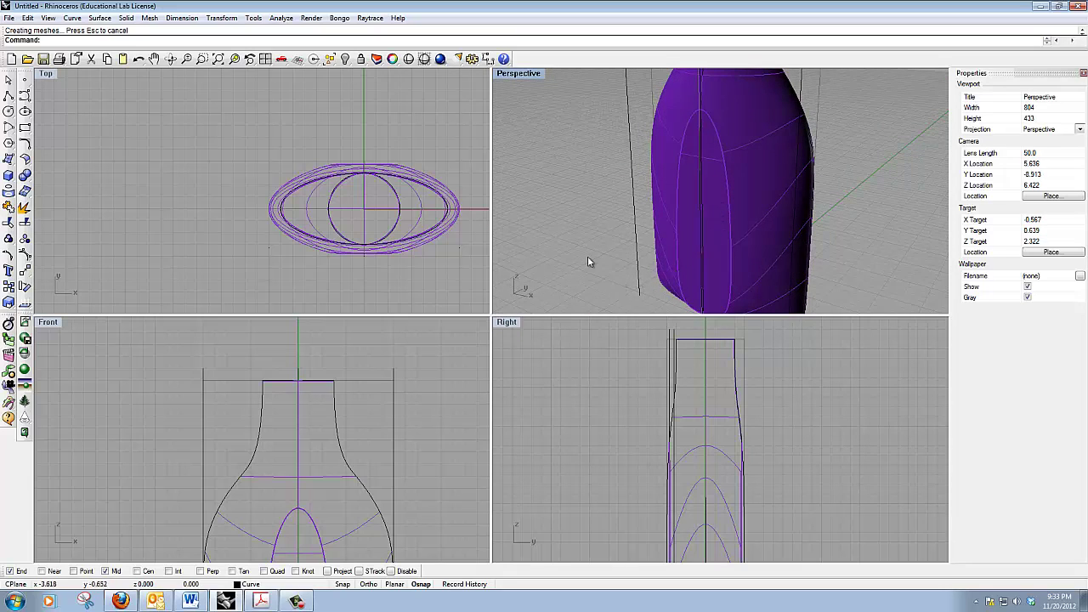
{"action": "scroll", "coordinate": [586, 252], "scroll_direction": "down", "scroll_amount": 3}
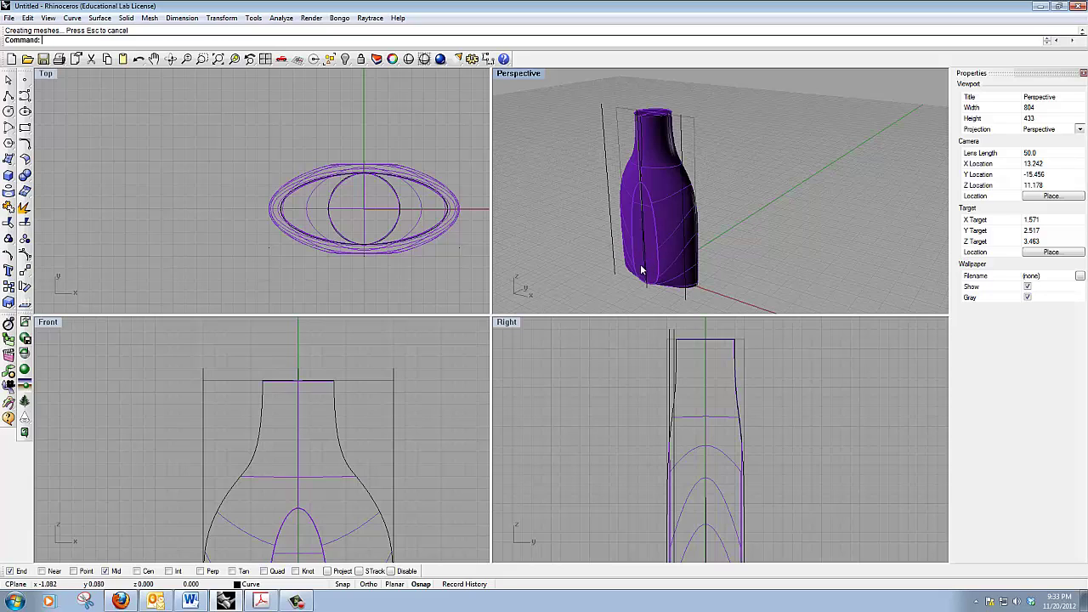
{"action": "scroll", "coordinate": [641, 260], "scroll_direction": "up", "scroll_amount": 4}
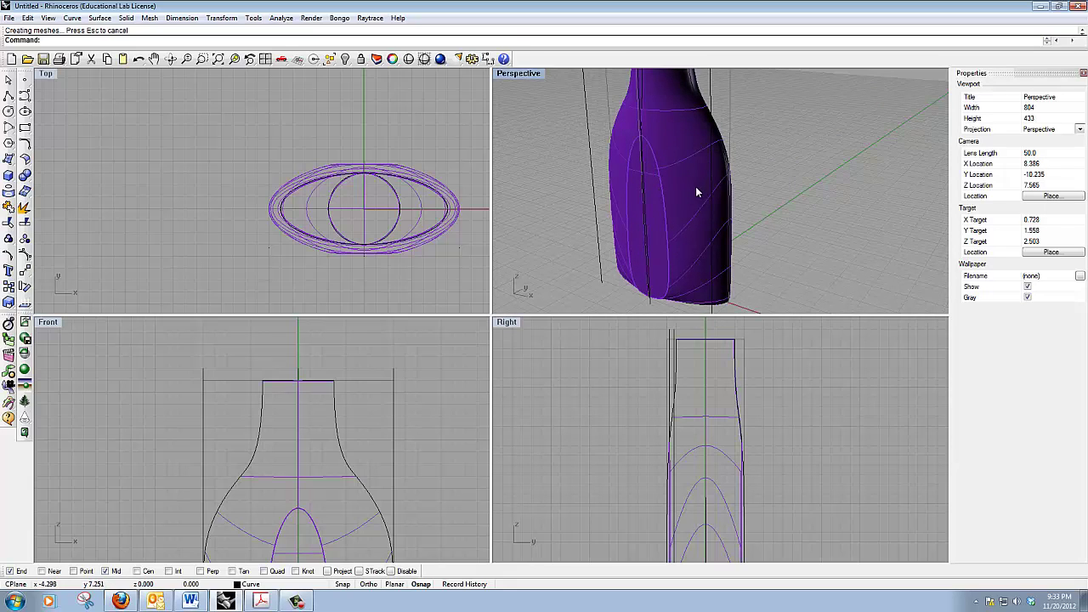
{"action": "scroll", "coordinate": [695, 186], "scroll_direction": "down", "scroll_amount": 4}
{"action": "scroll", "coordinate": [669, 128], "scroll_direction": "up", "scroll_amount": 3}
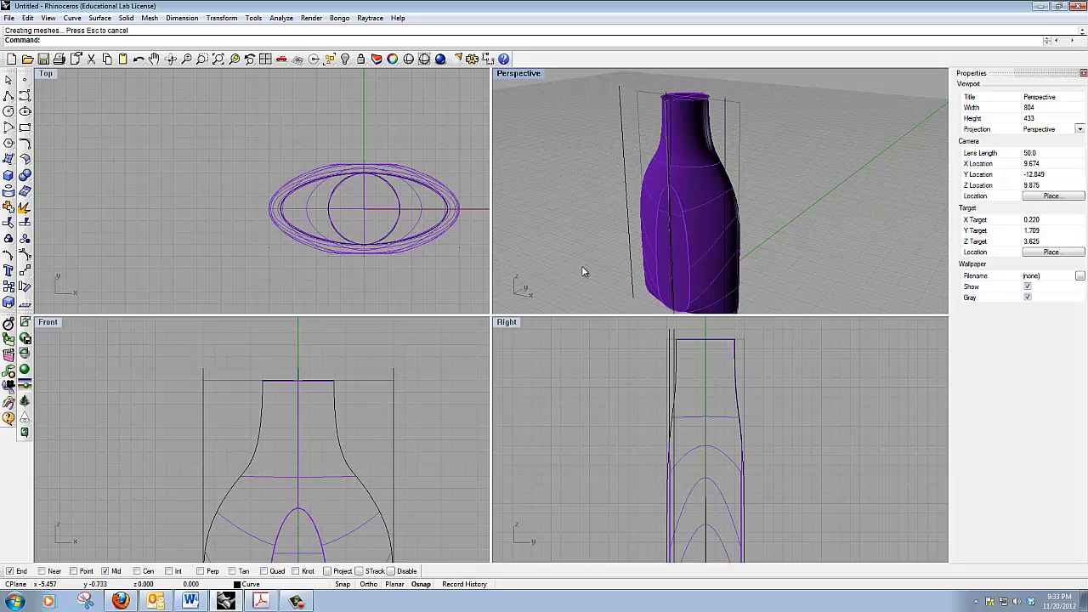